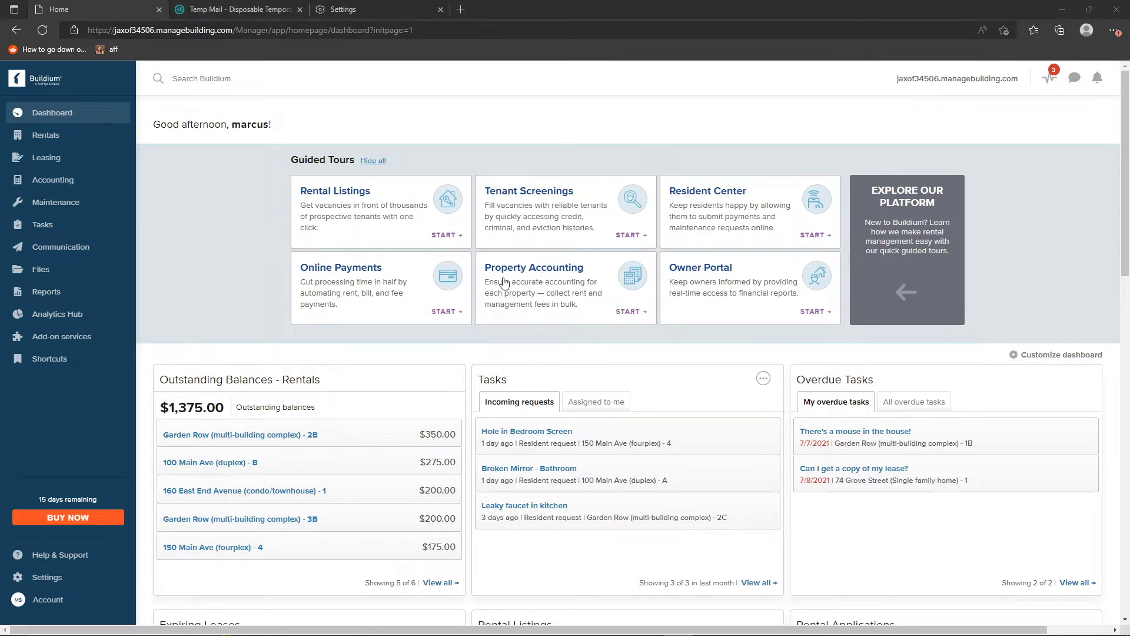
Step: Review the dashboard's sections, including outstanding balances, tasks, expiring leases, rental listings and rental applications
scroll(412, 282, down, 3)
scroll(246, 281, up, 2)
scroll(246, 281, up, 1)
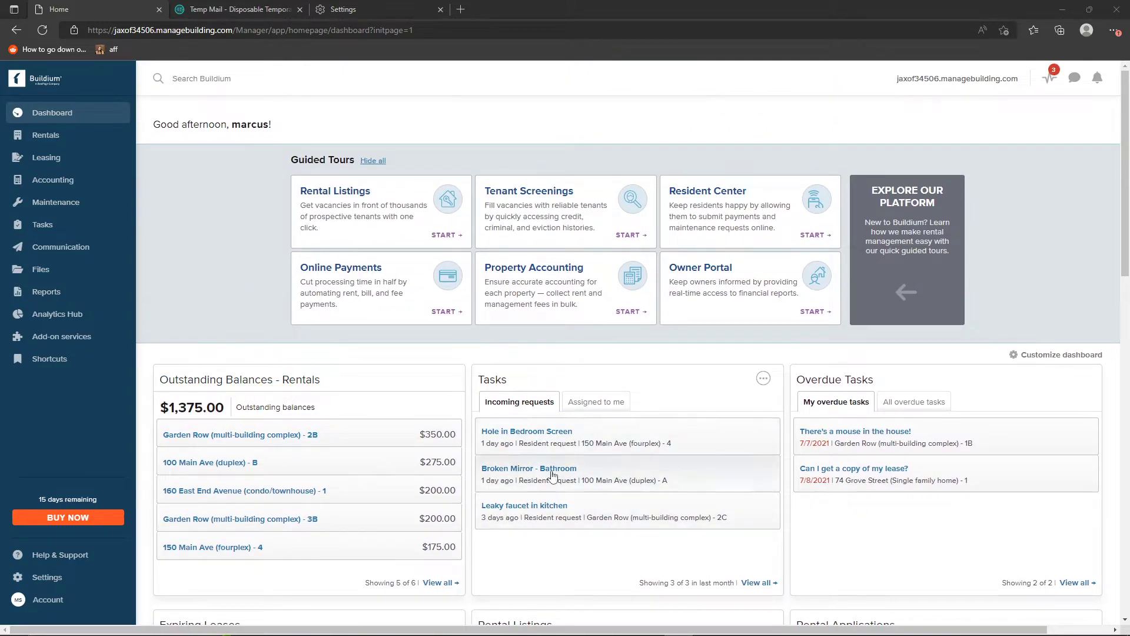
scroll(895, 390, down, 6)
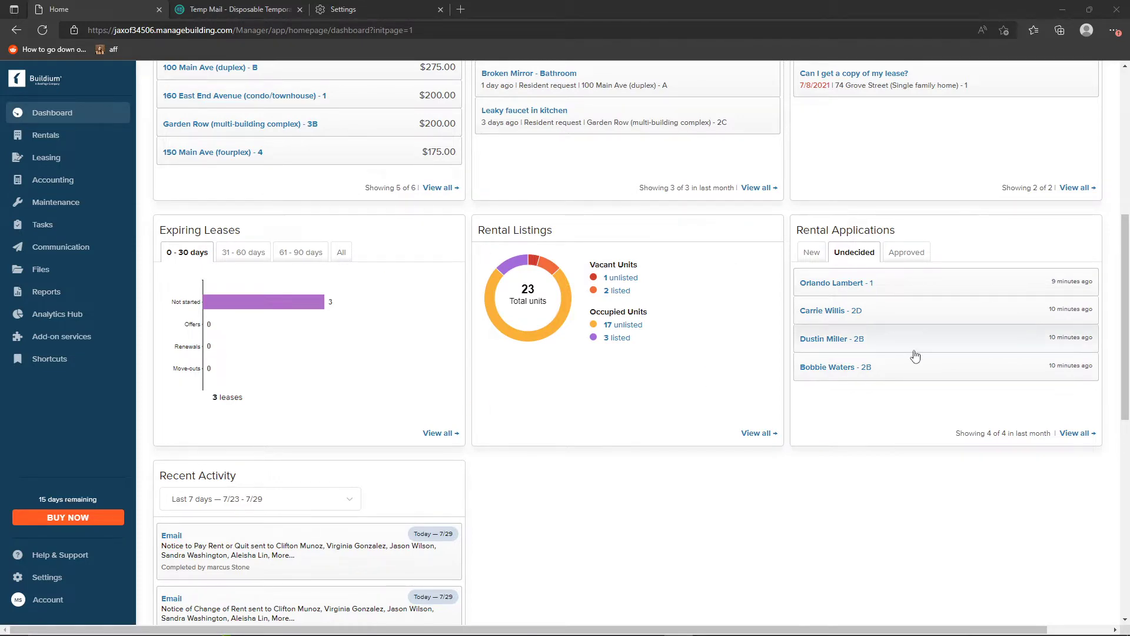
scroll(916, 355, up, 4)
scroll(243, 212, down, 2)
scroll(243, 212, down, 2)
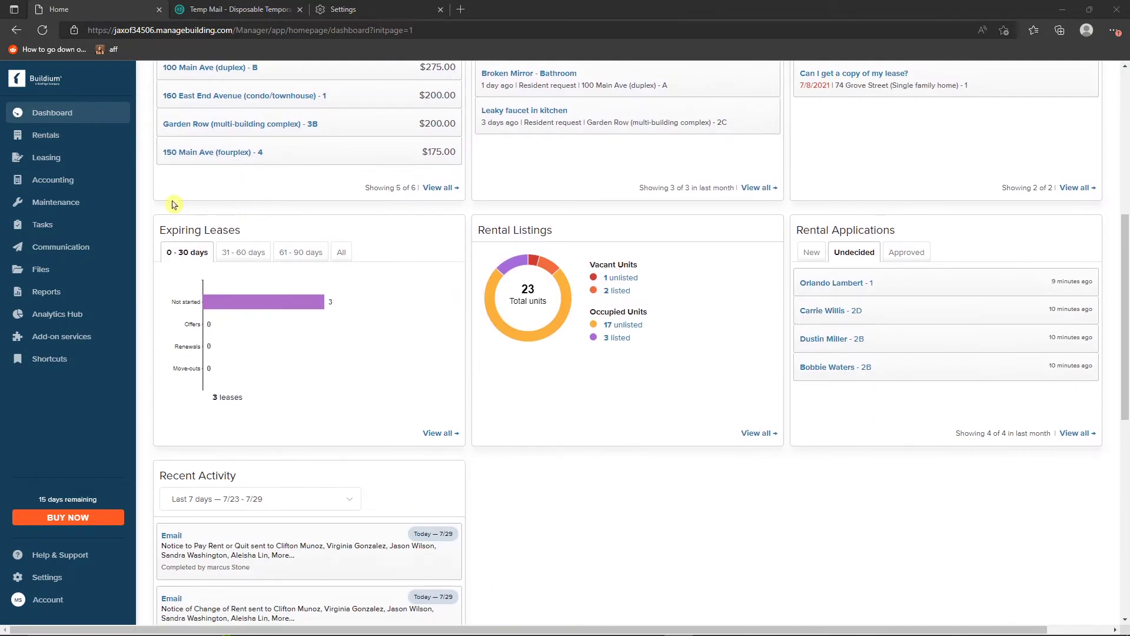
Step: Open the list of rental properties and dismiss the notice about sharing property groups
mouse_move(80, 143)
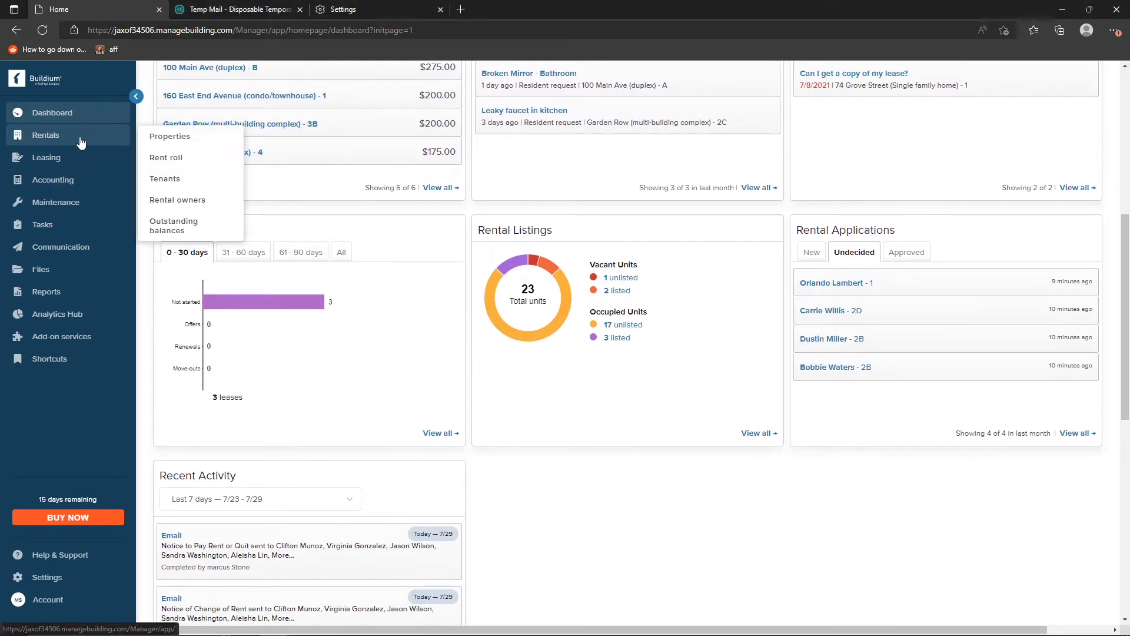
click(177, 139)
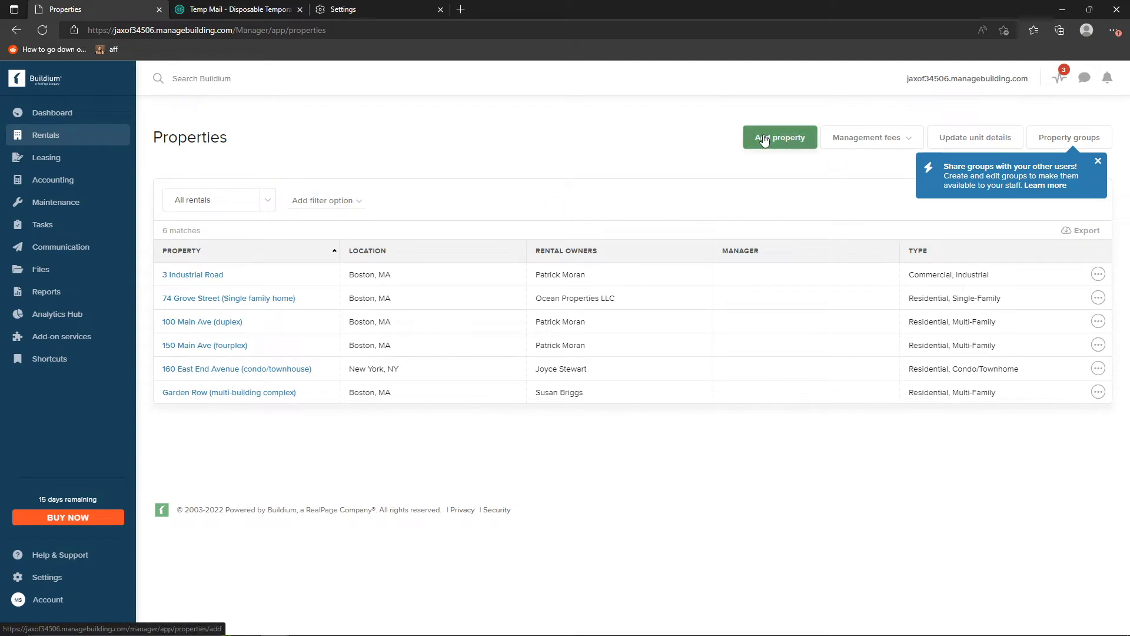
click(1097, 161)
mouse_move(898, 152)
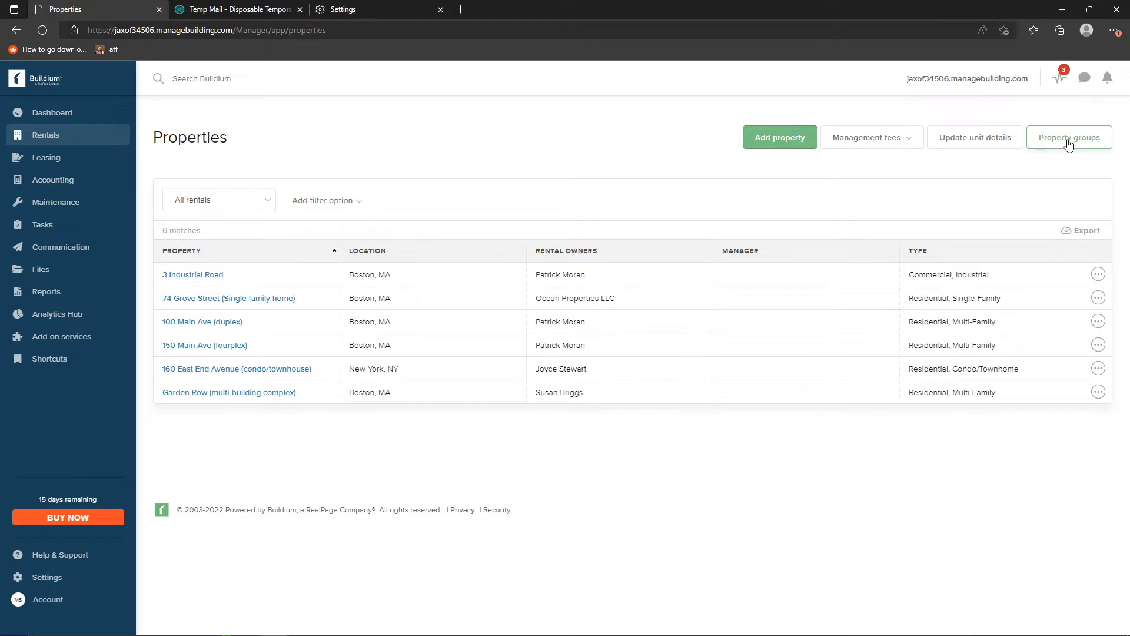
Step: Start adding a new property and set its property type to the commercial option Office
click(761, 150)
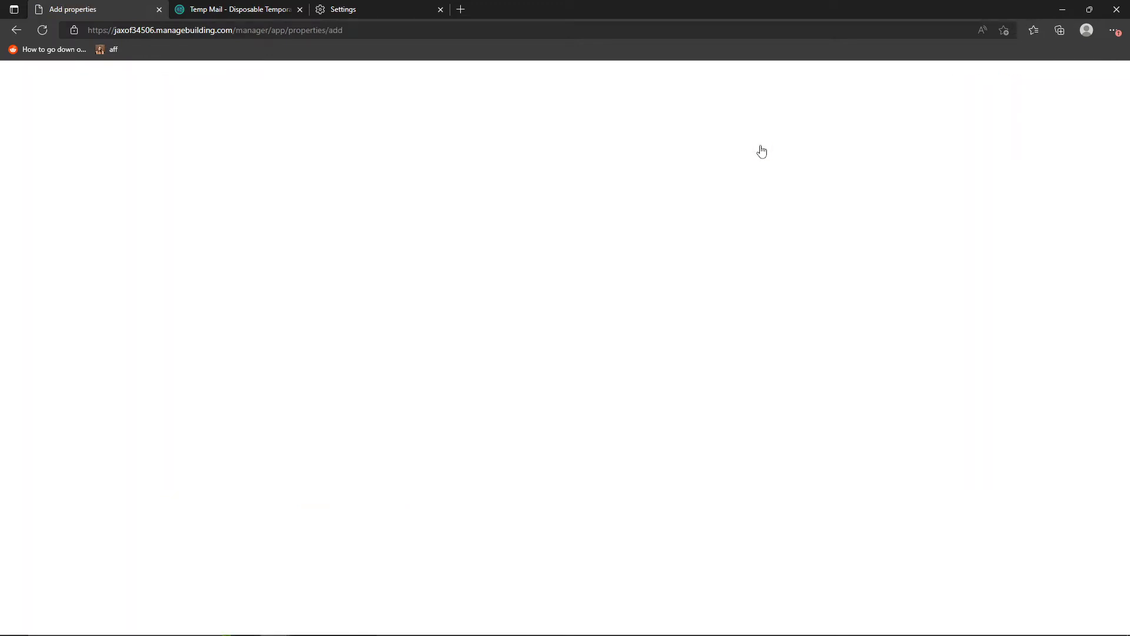
scroll(372, 235, down, 3)
scroll(372, 234, up, 3)
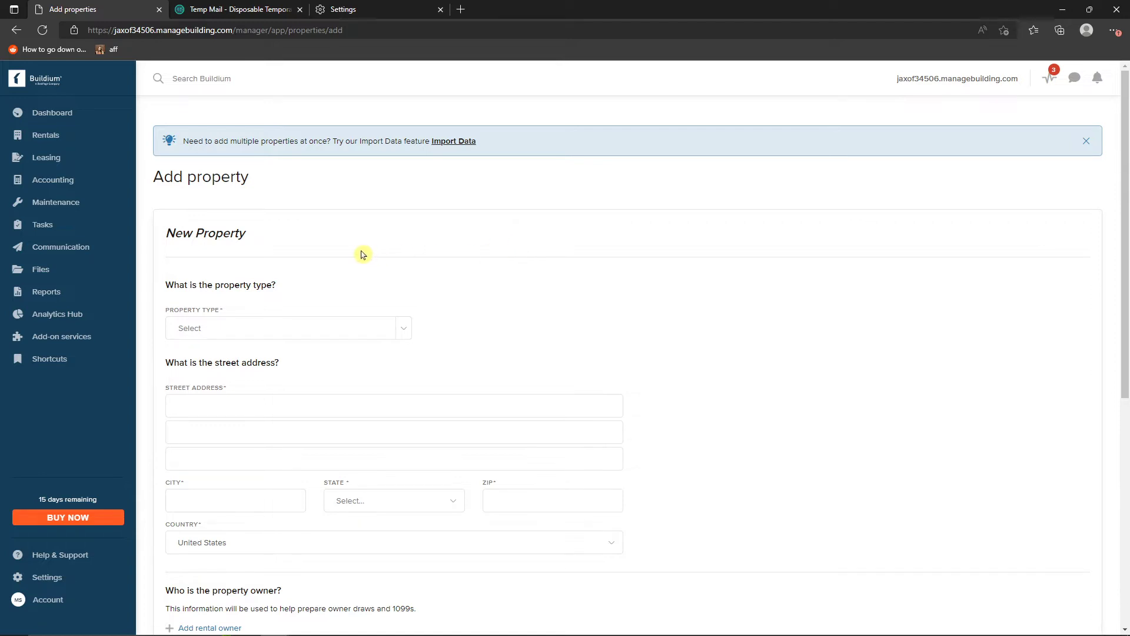
click(360, 323)
click(394, 282)
click(407, 328)
click(446, 305)
click(287, 329)
click(409, 332)
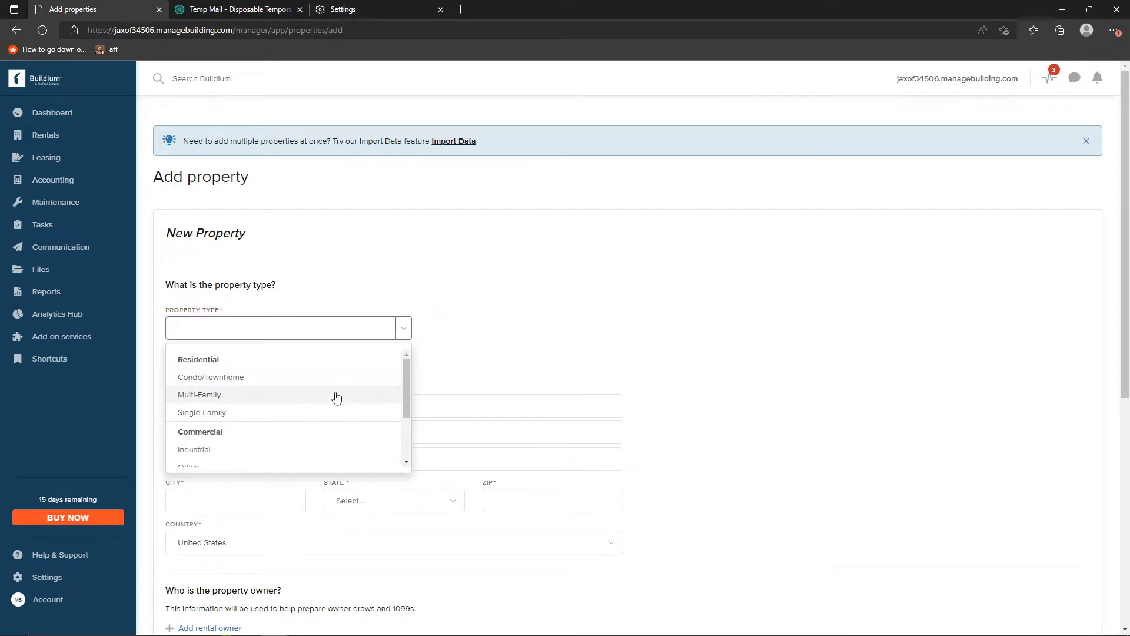
scroll(313, 408, down, 2)
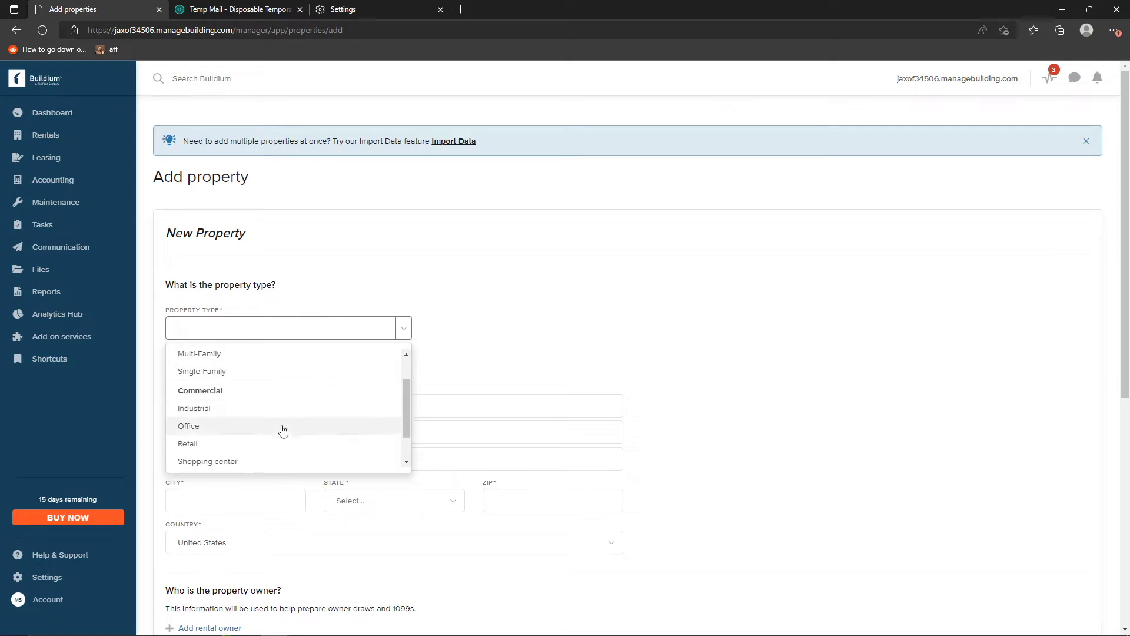
click(284, 427)
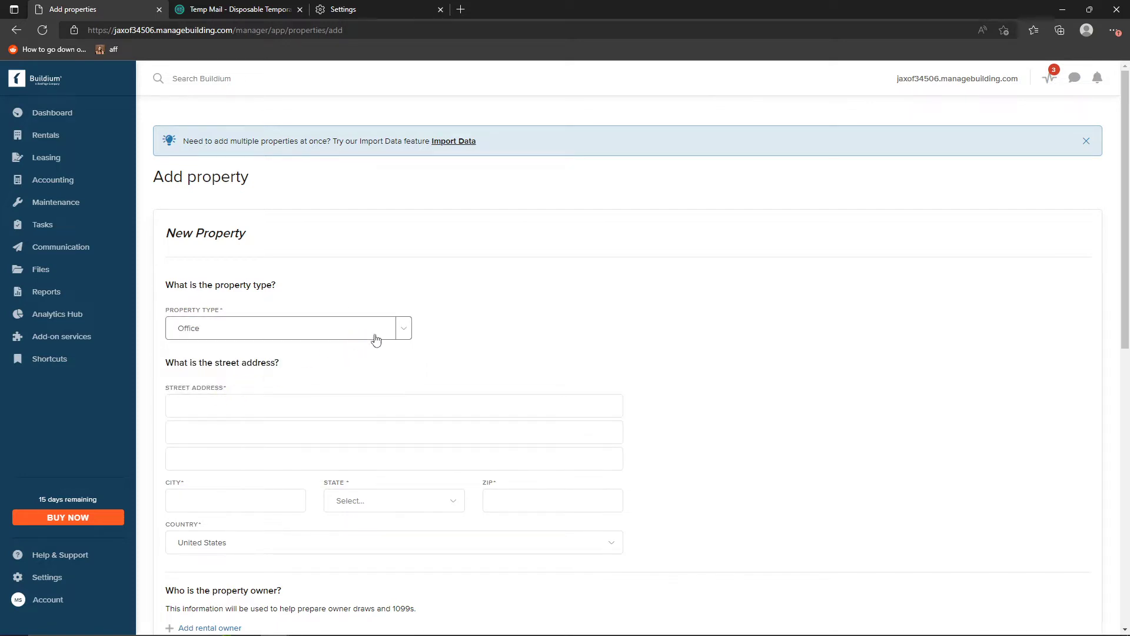
Step: Look over the new property's street address fields and the Add rental owner form, closing that form without saving
scroll(424, 359, down, 3)
click(288, 285)
click(326, 221)
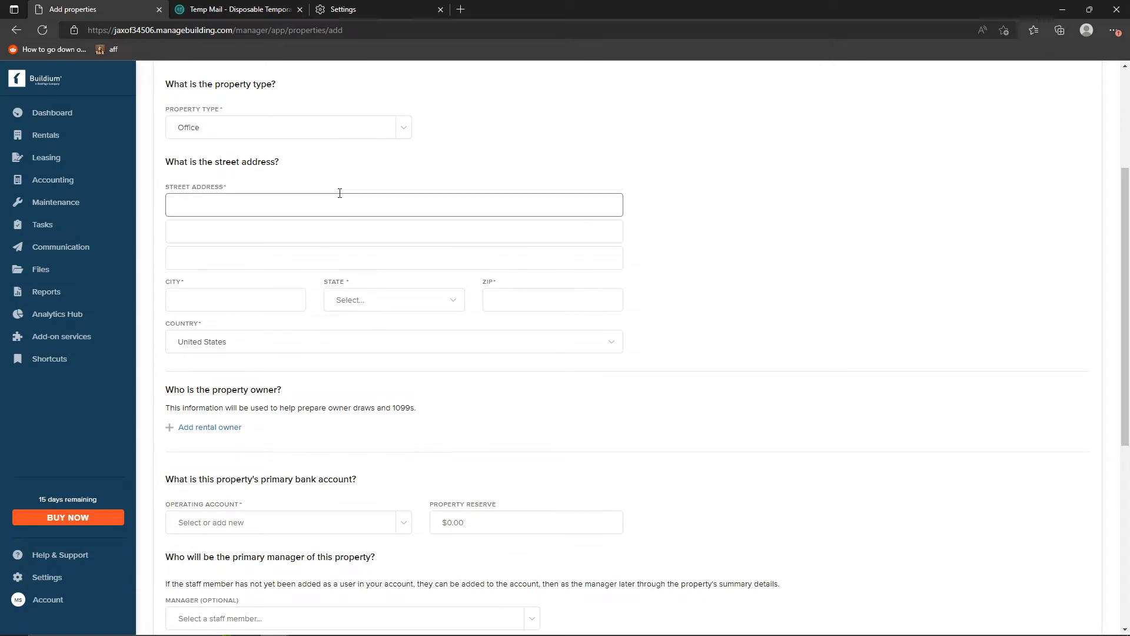
scroll(341, 330, down, 3)
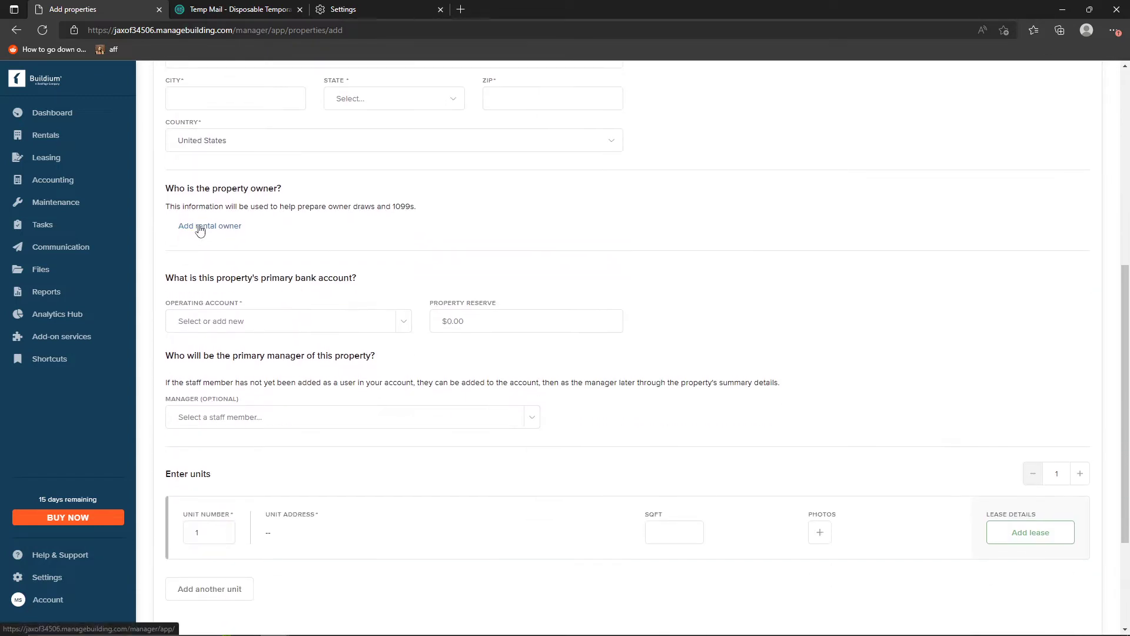
click(200, 227)
click(510, 198)
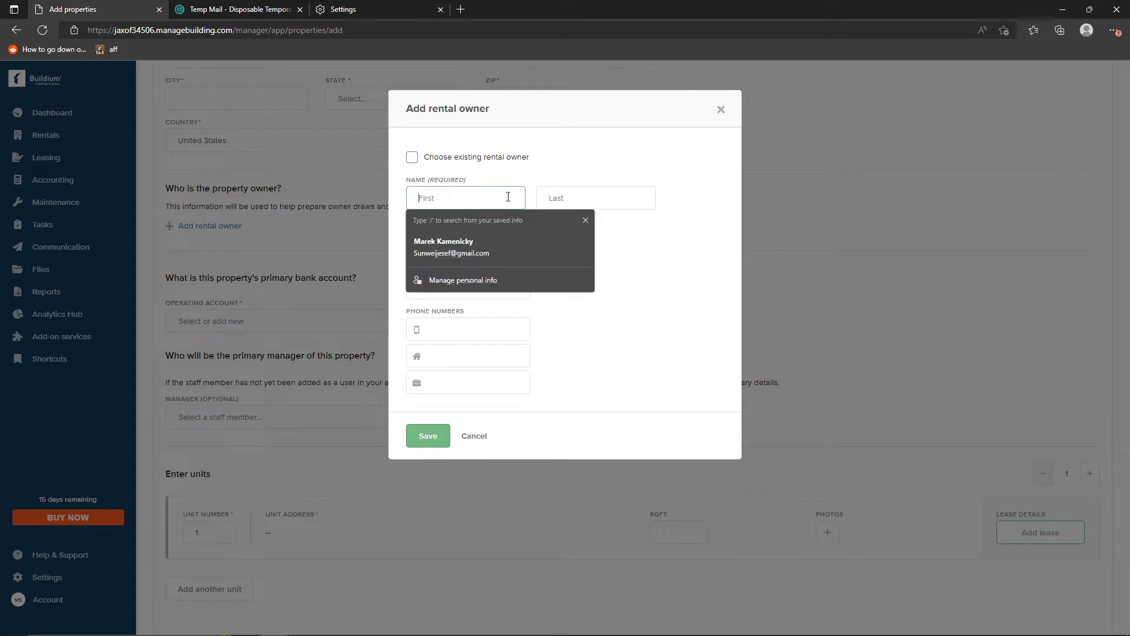
click(722, 110)
Step: Examine the operating account options for the new property's primary bank account without choosing one
scroll(447, 250, down, 3)
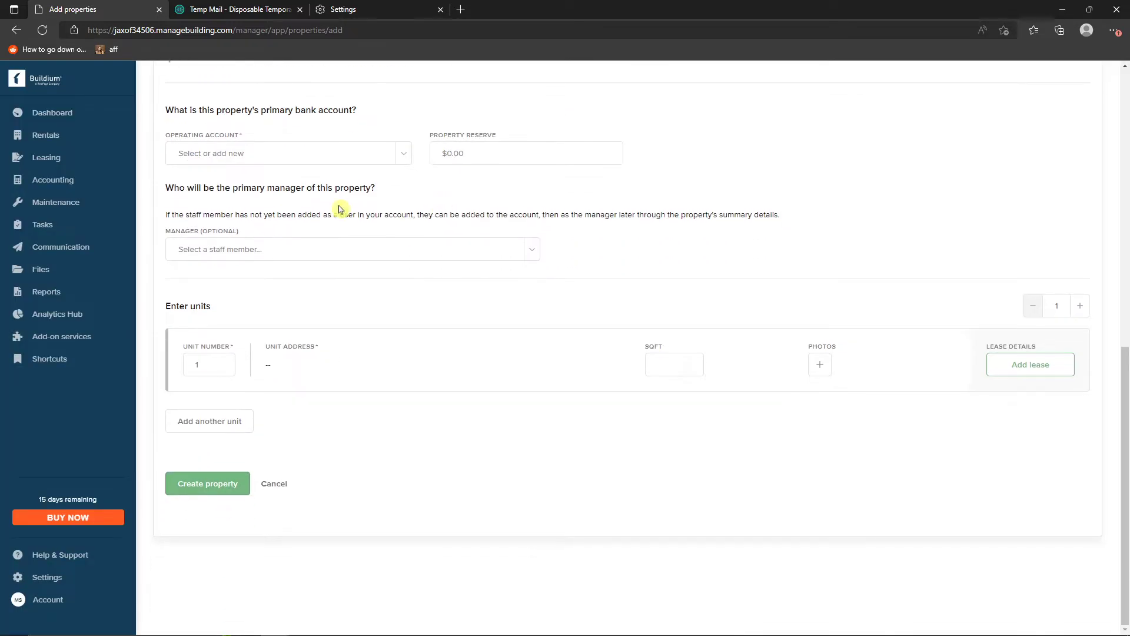
click(408, 157)
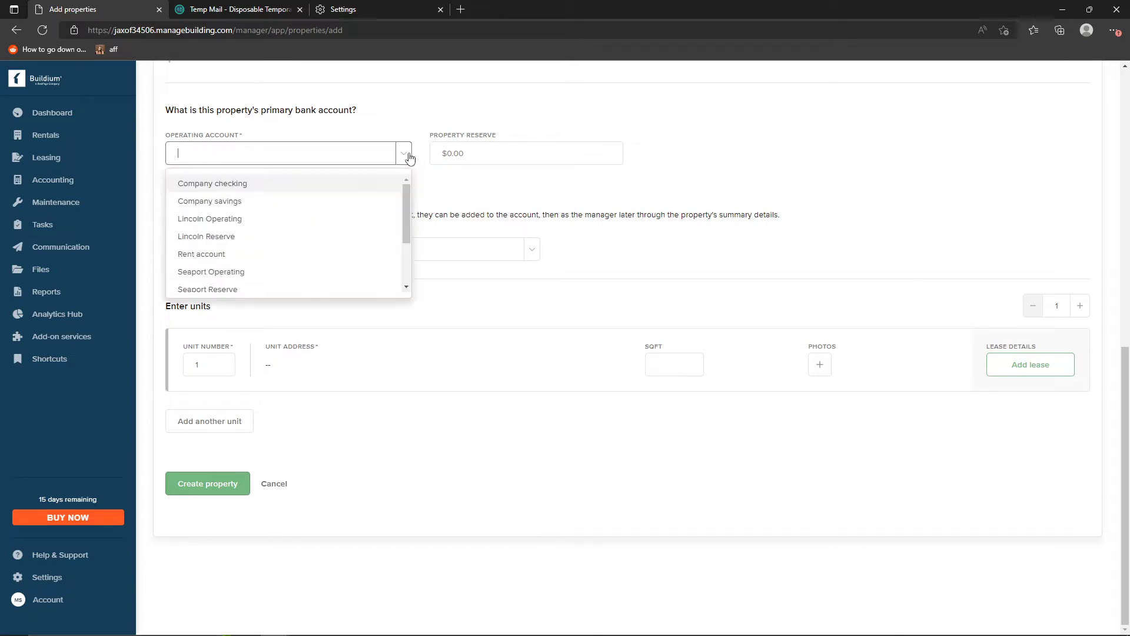
scroll(331, 232, down, 1)
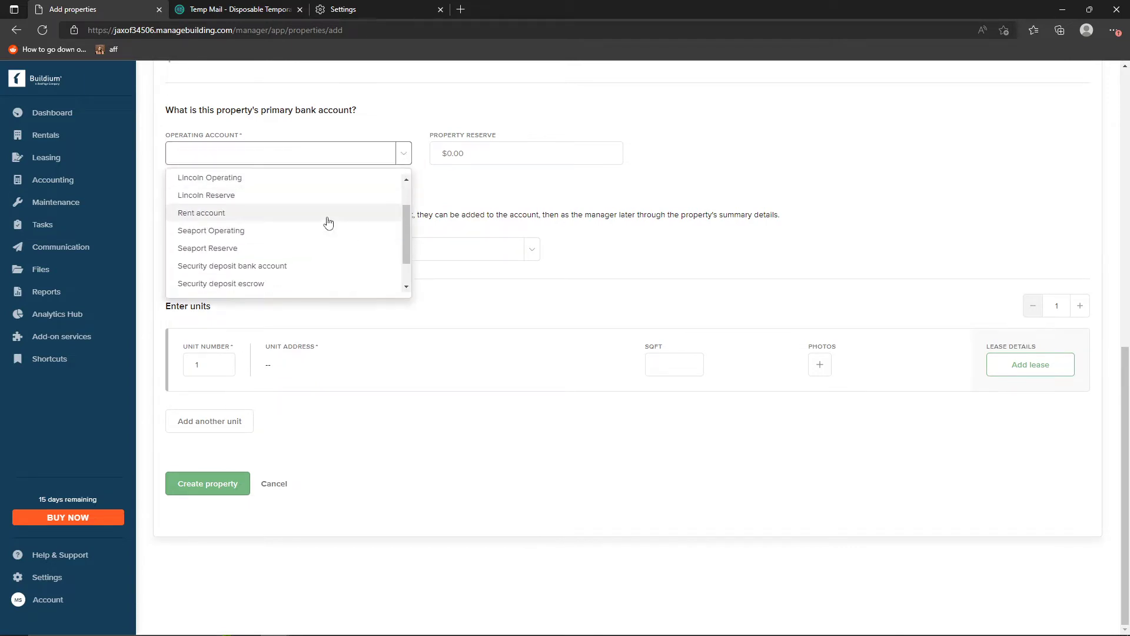
scroll(328, 222, up, 1)
click(506, 200)
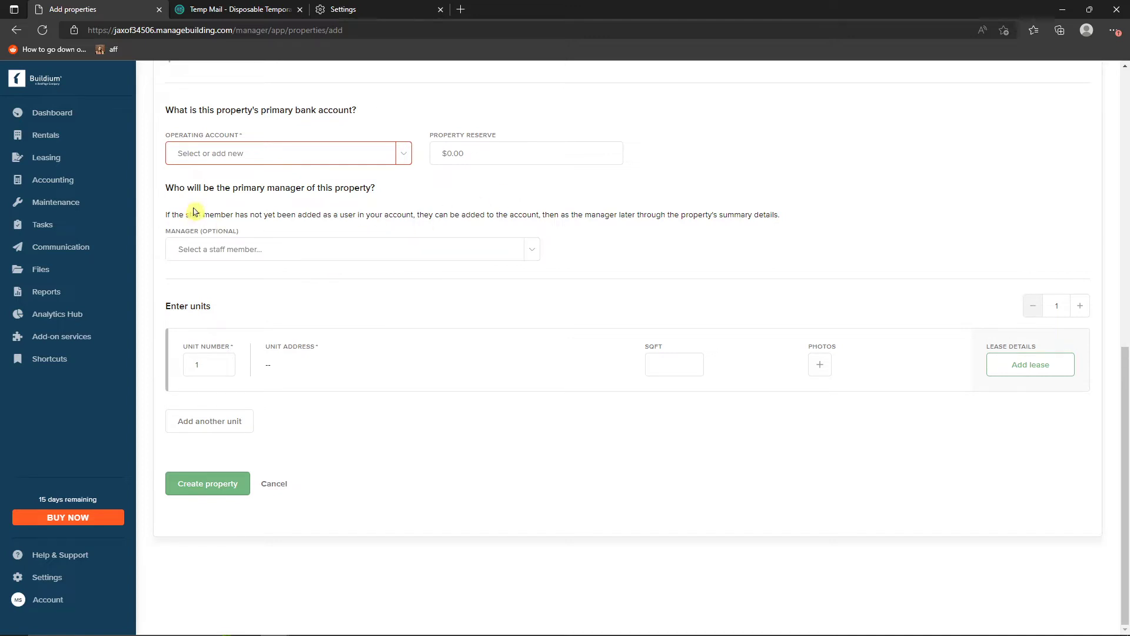
Step: Examine the new property's manager options and unit details, and look over the whole form once more
click(528, 249)
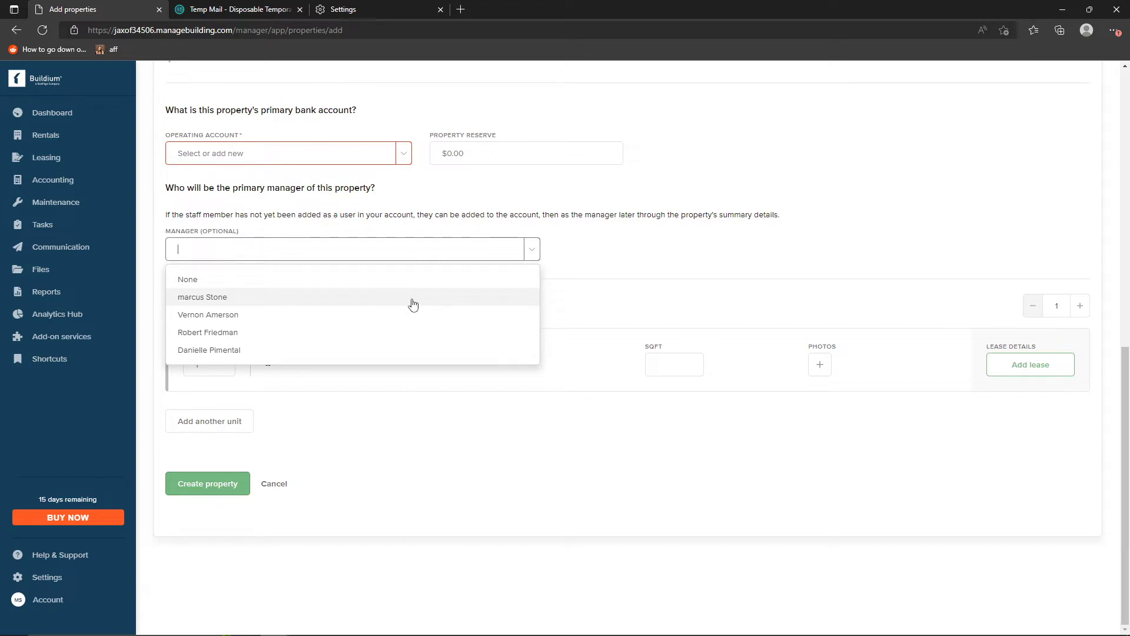
click(416, 282)
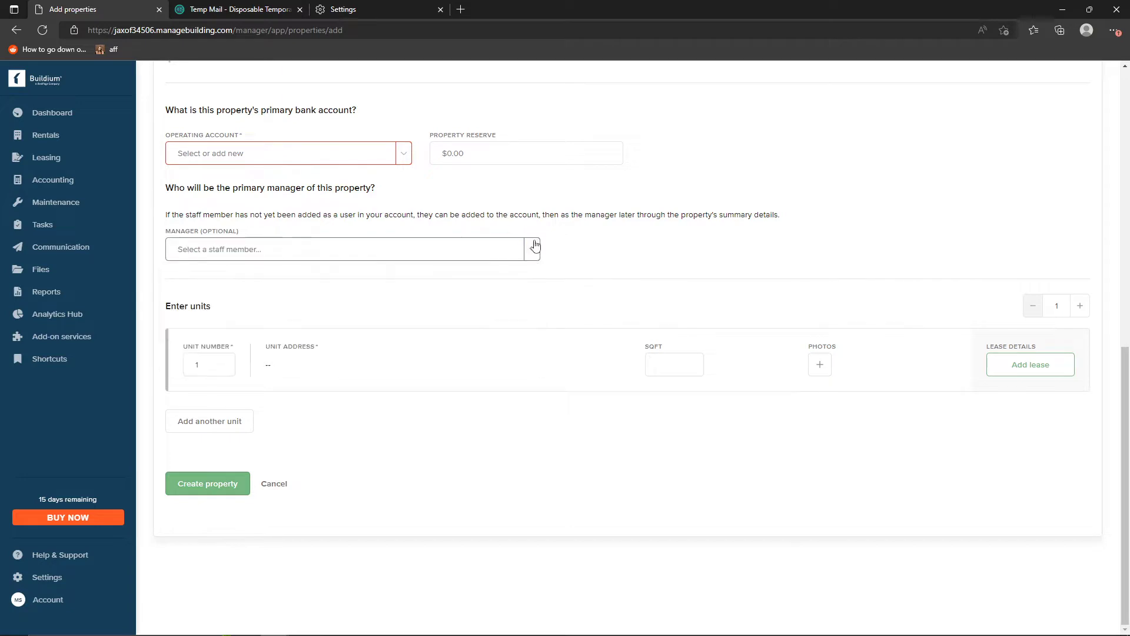
click(190, 357)
click(267, 366)
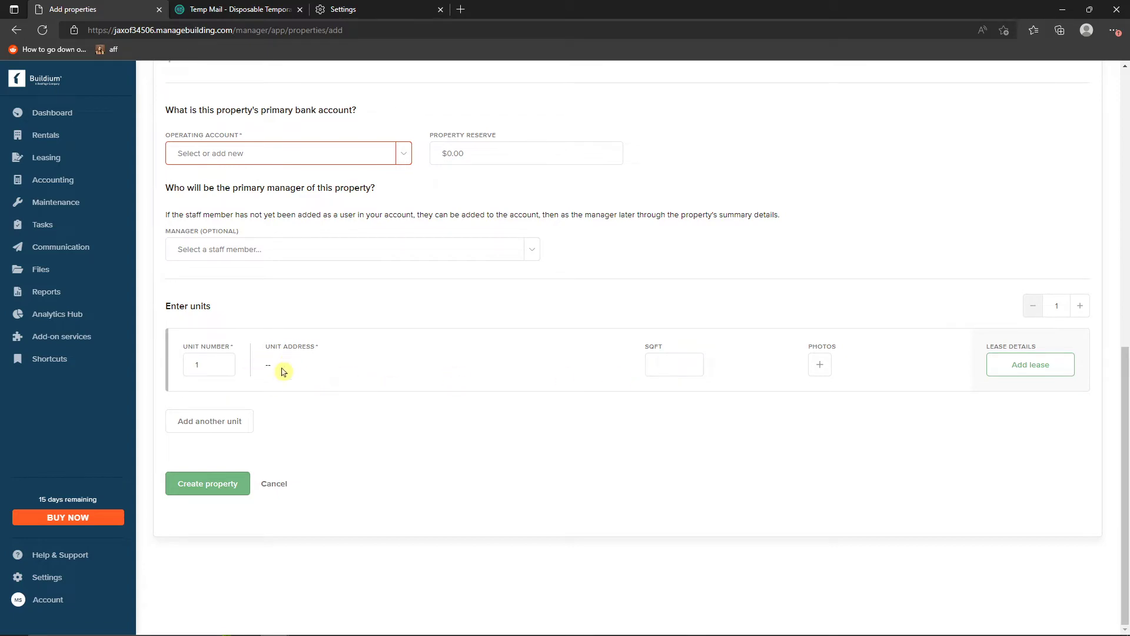
scroll(290, 428, up, 6)
scroll(306, 424, up, 4)
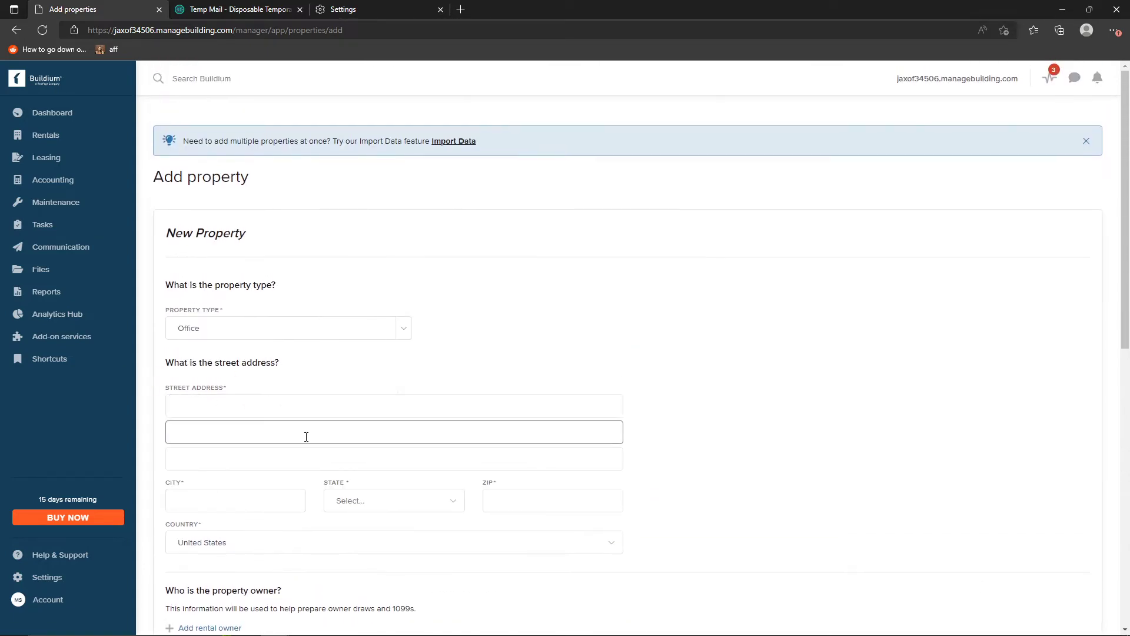
scroll(306, 436, down, 9)
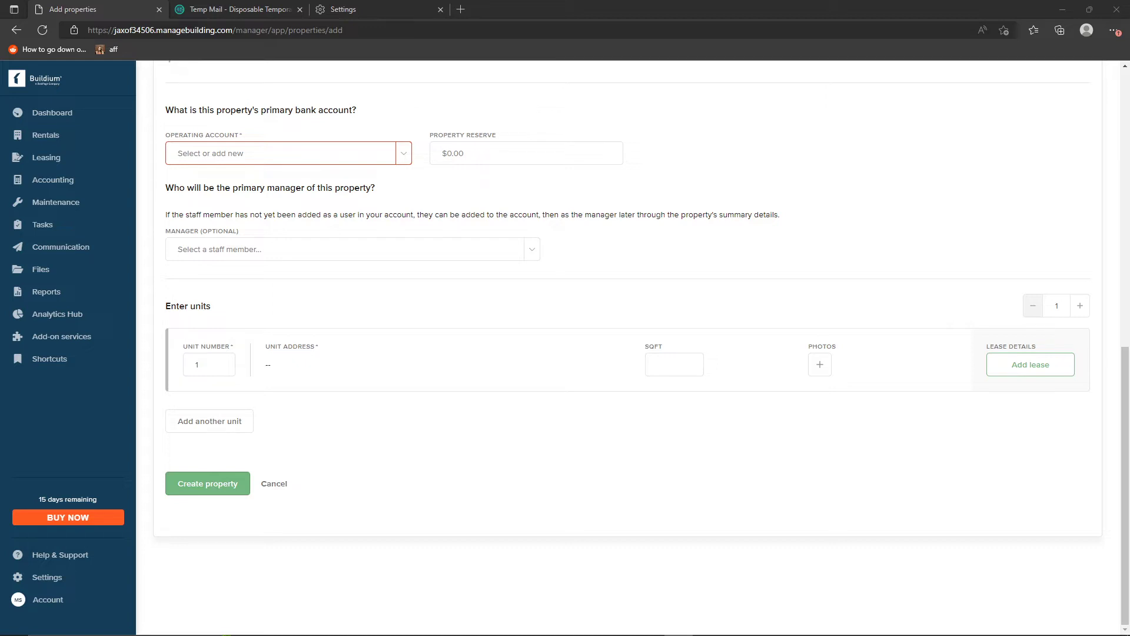
Step: Go to the rent roll, discarding the unsaved new property
mouse_move(55, 136)
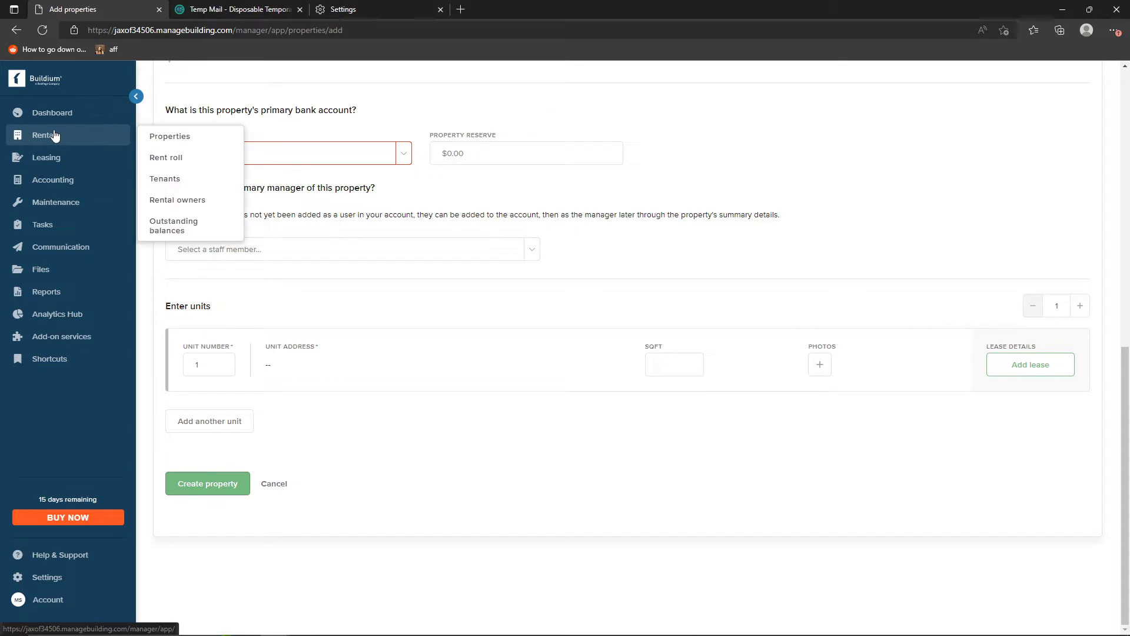
click(215, 156)
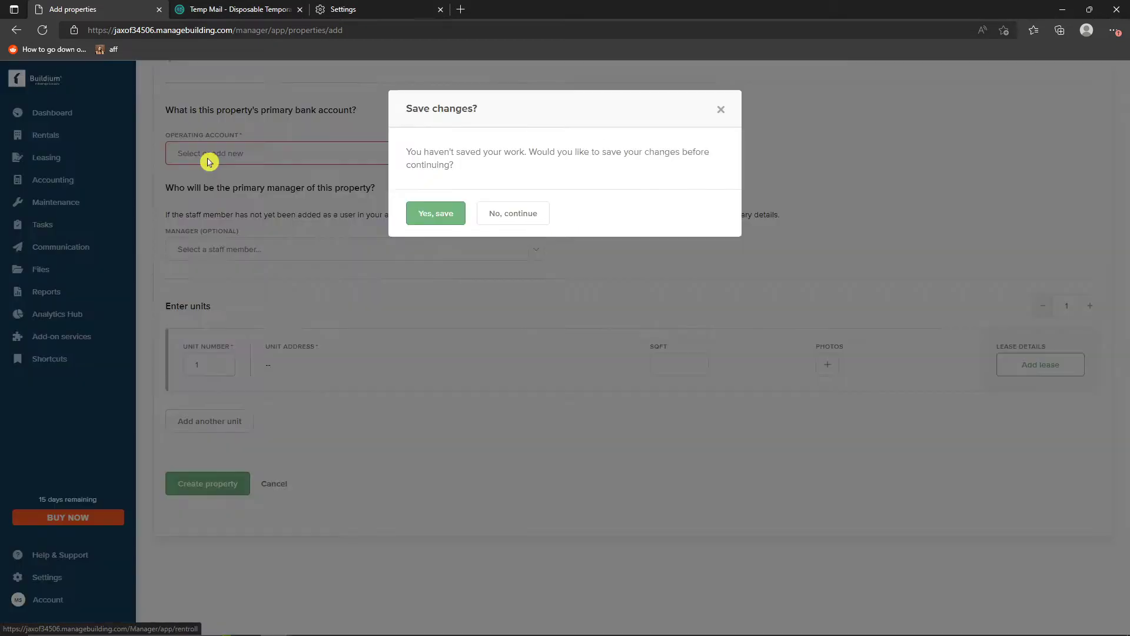
click(513, 221)
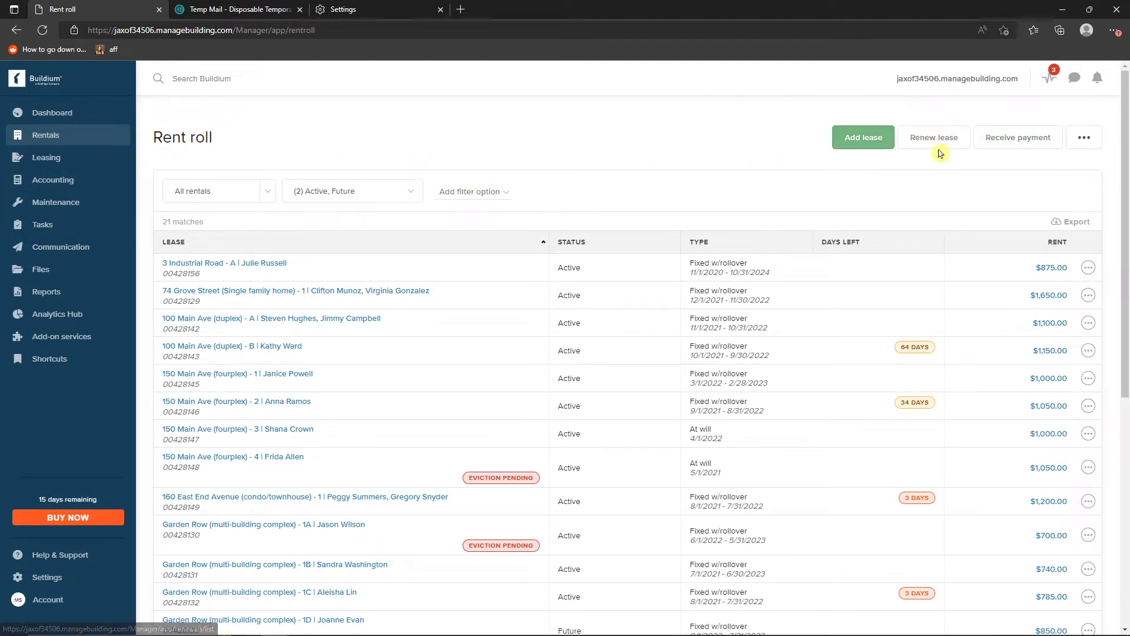
Step: Start adding a new lease and select the duplex as its property
click(860, 139)
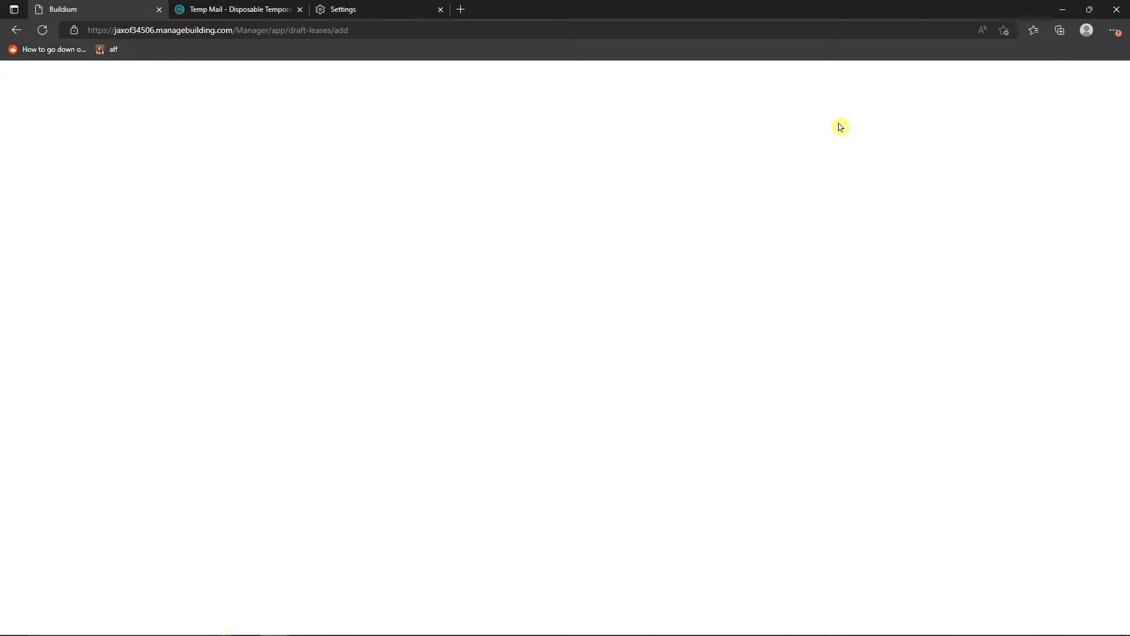
scroll(349, 338, down, 3)
scroll(348, 337, up, 3)
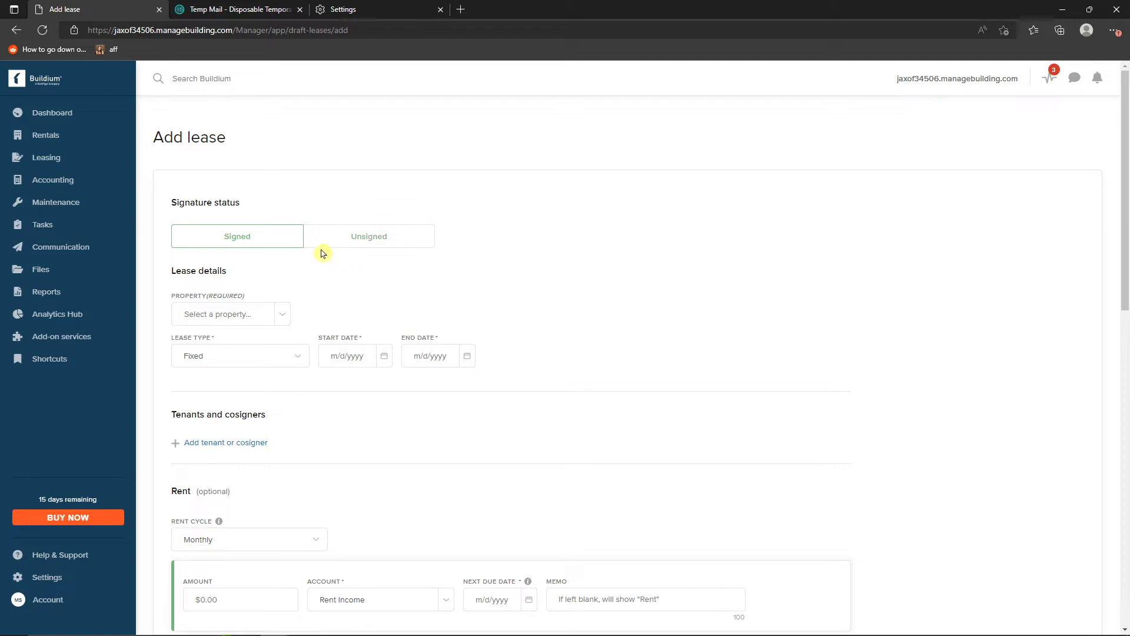
click(282, 314)
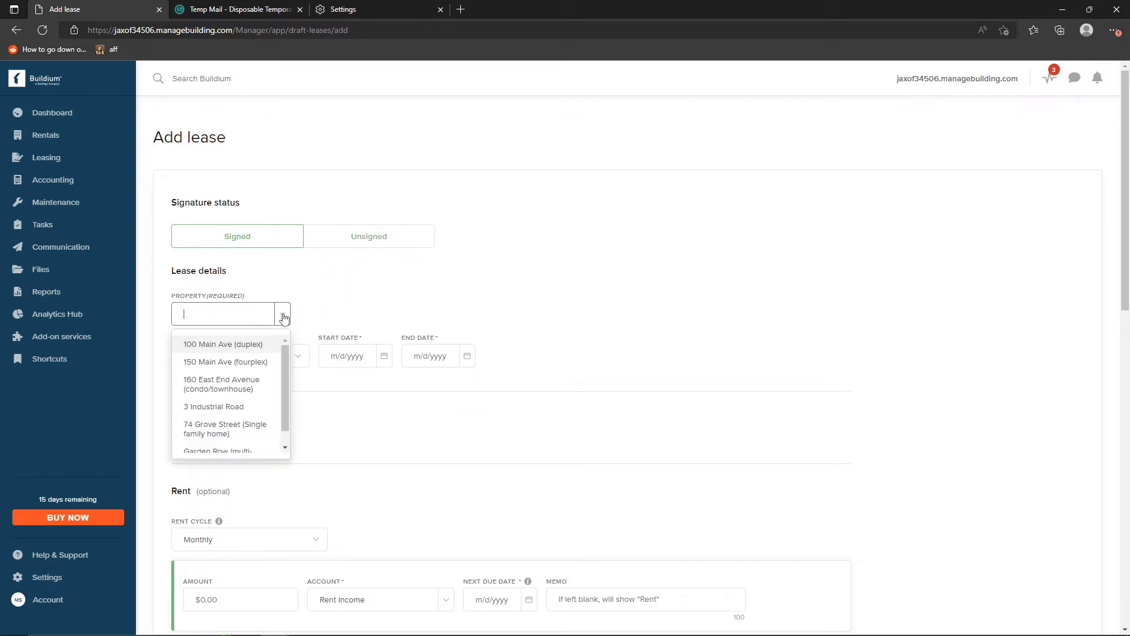
click(236, 347)
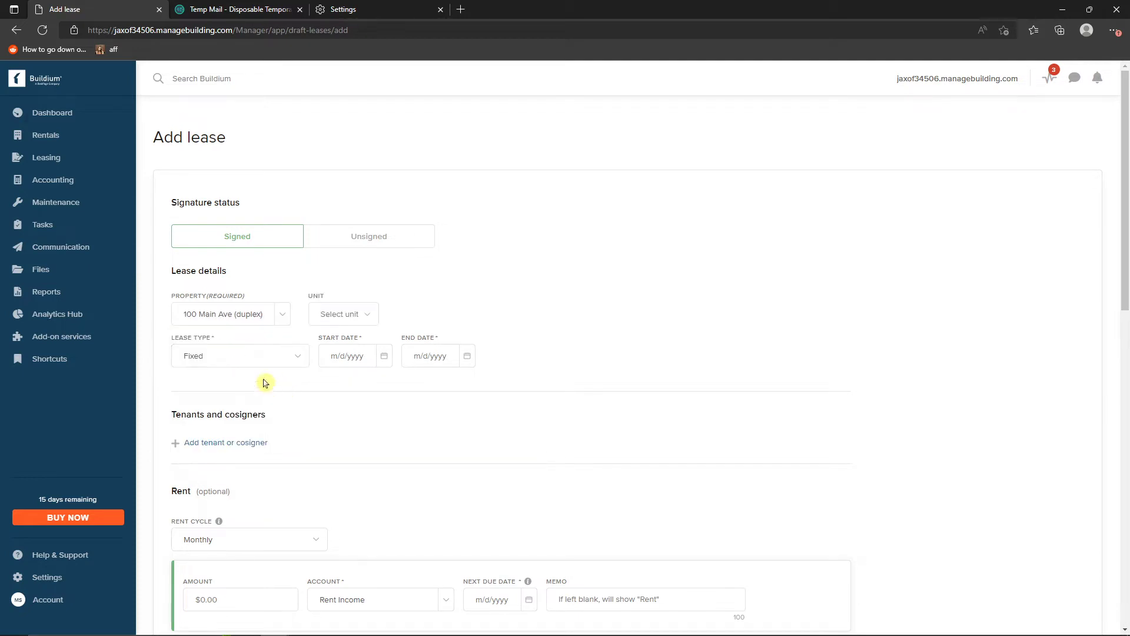
Step: Examine the lease type, rent cycle and rent account settings of the new lease
click(250, 360)
click(250, 361)
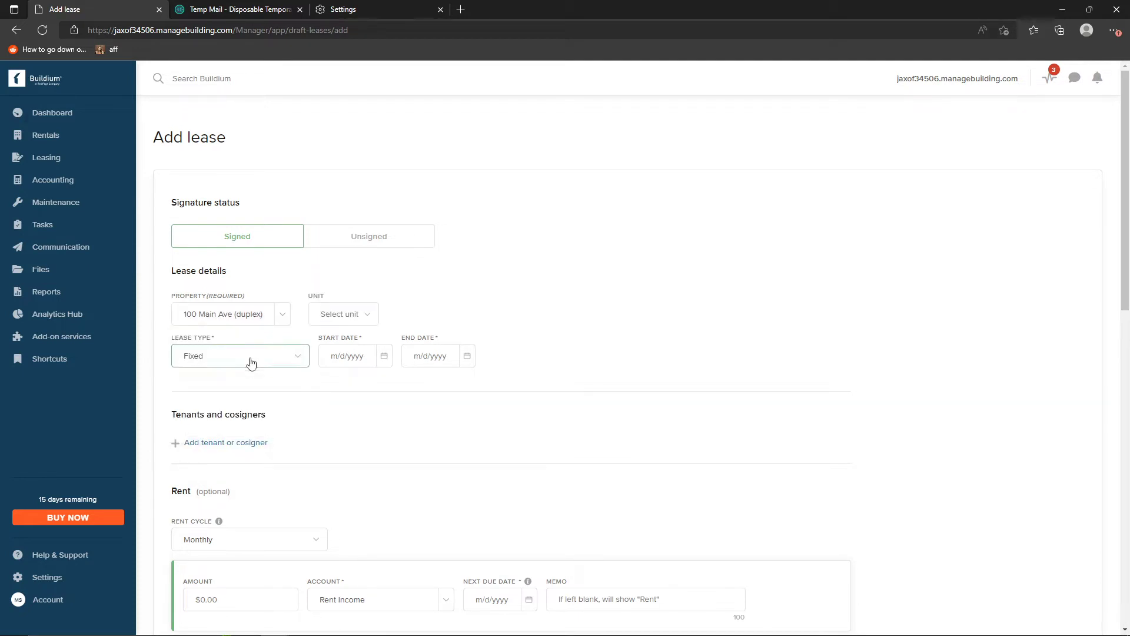
scroll(272, 385, down, 3)
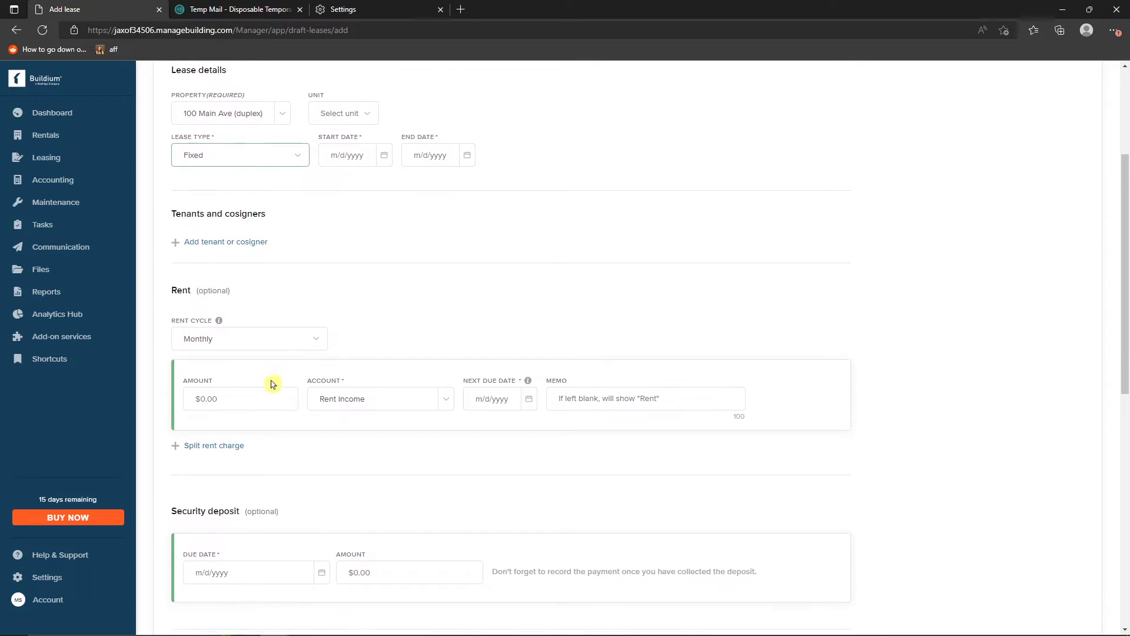
click(255, 348)
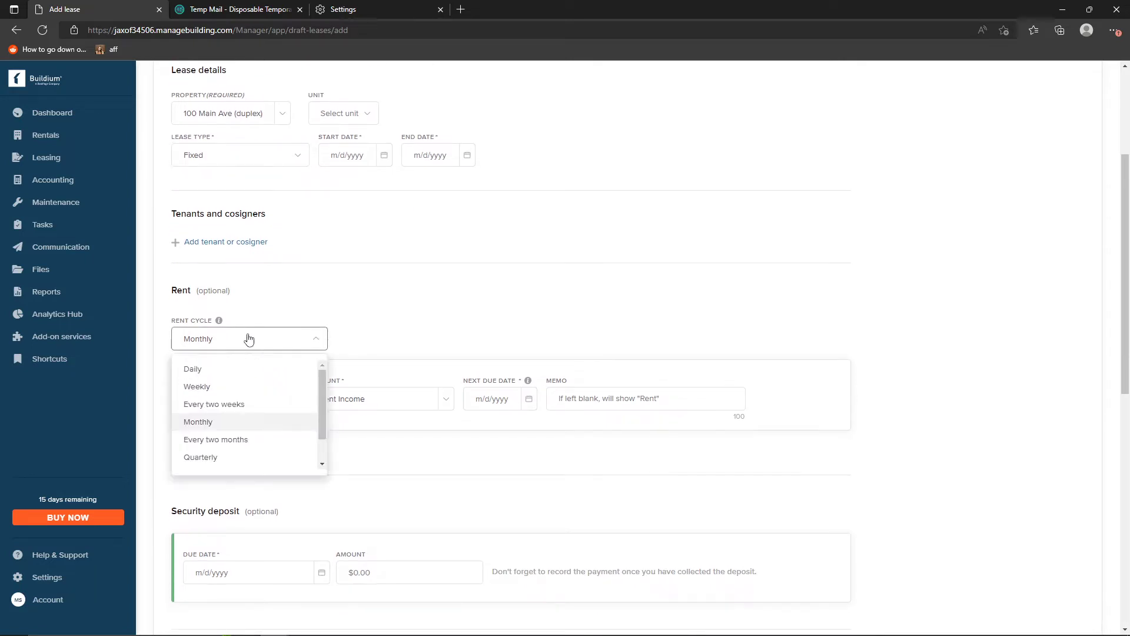
click(249, 338)
click(286, 346)
click(290, 346)
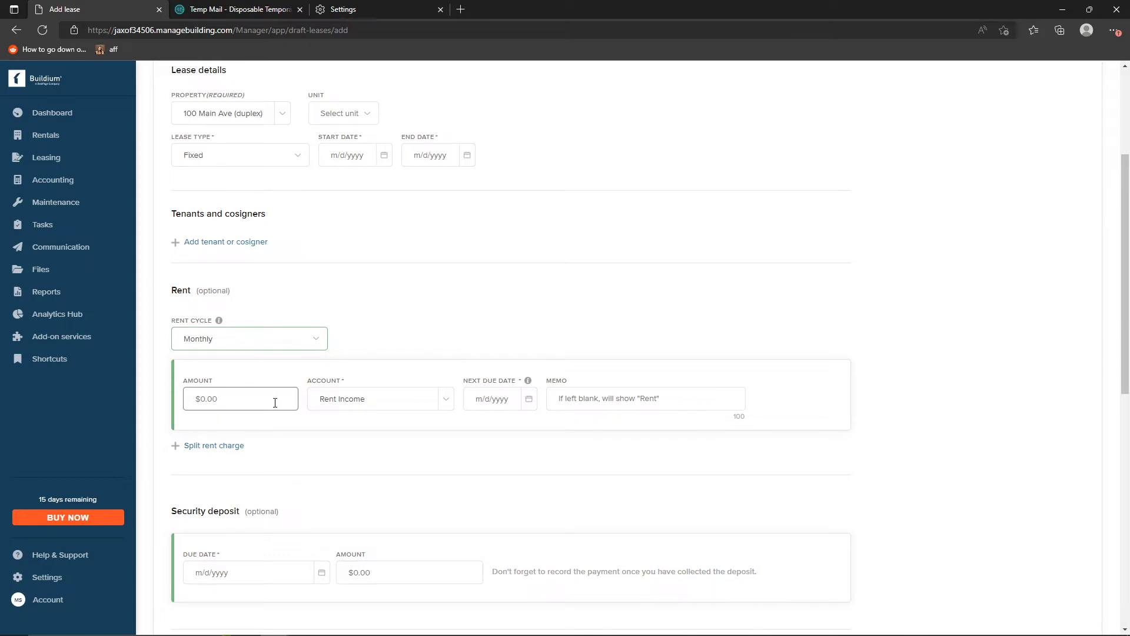
click(327, 398)
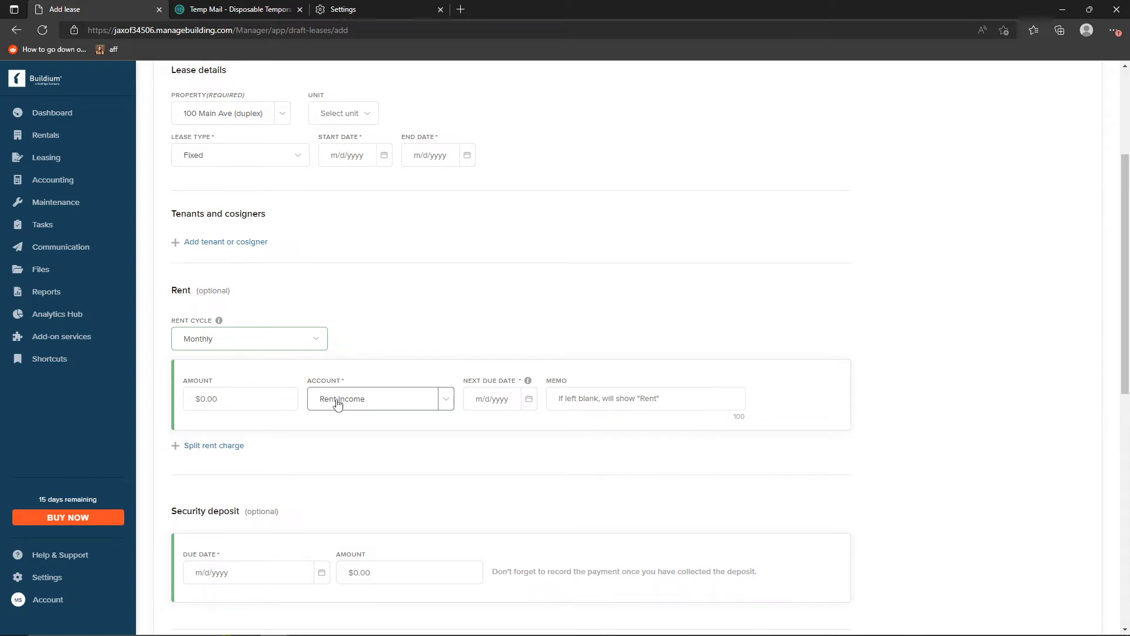
Step: Examine the new lease's rent accounts and memo, security deposit, charges, file upload and Resident Center welcome email sections
click(447, 401)
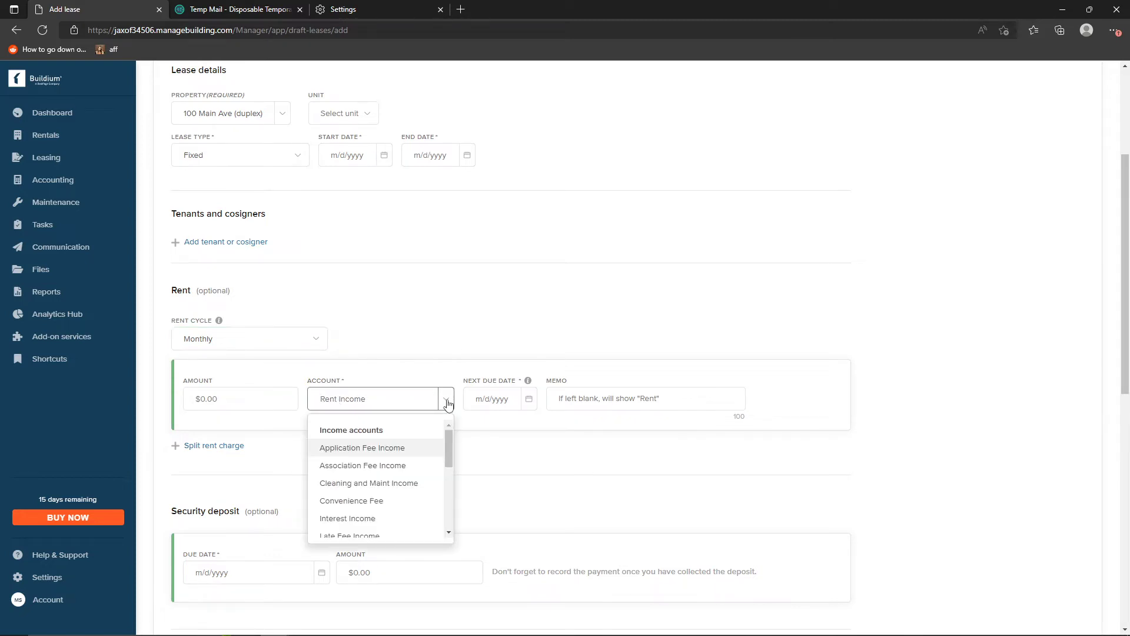
click(447, 402)
click(485, 399)
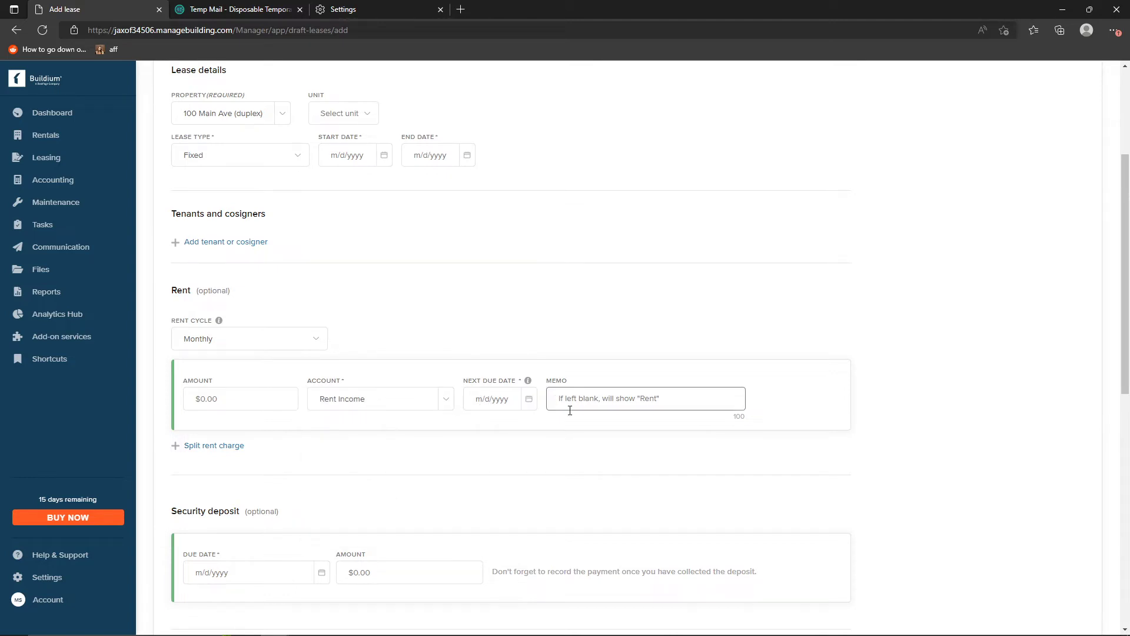
scroll(585, 429, down, 3)
scroll(542, 446, up, 3)
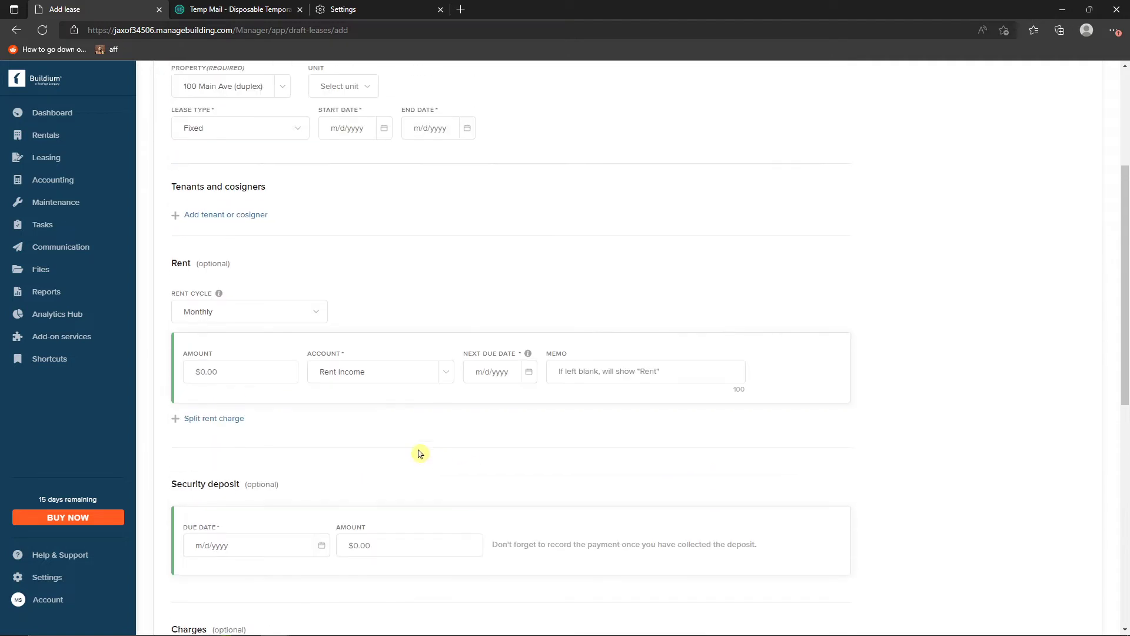
scroll(373, 482, down, 2)
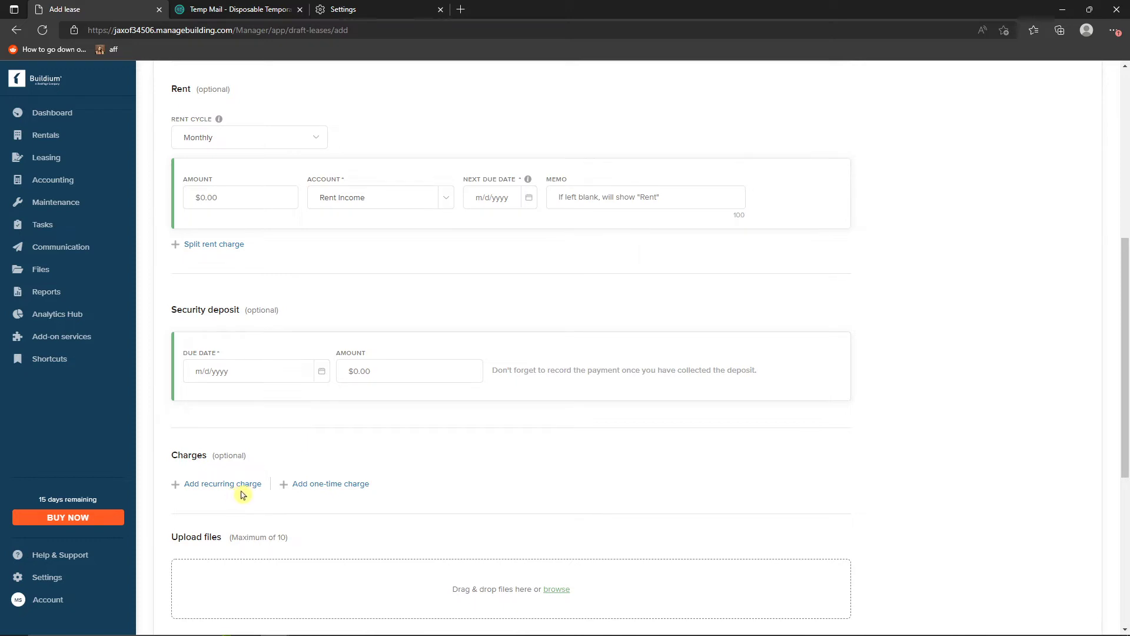
scroll(258, 494, down, 3)
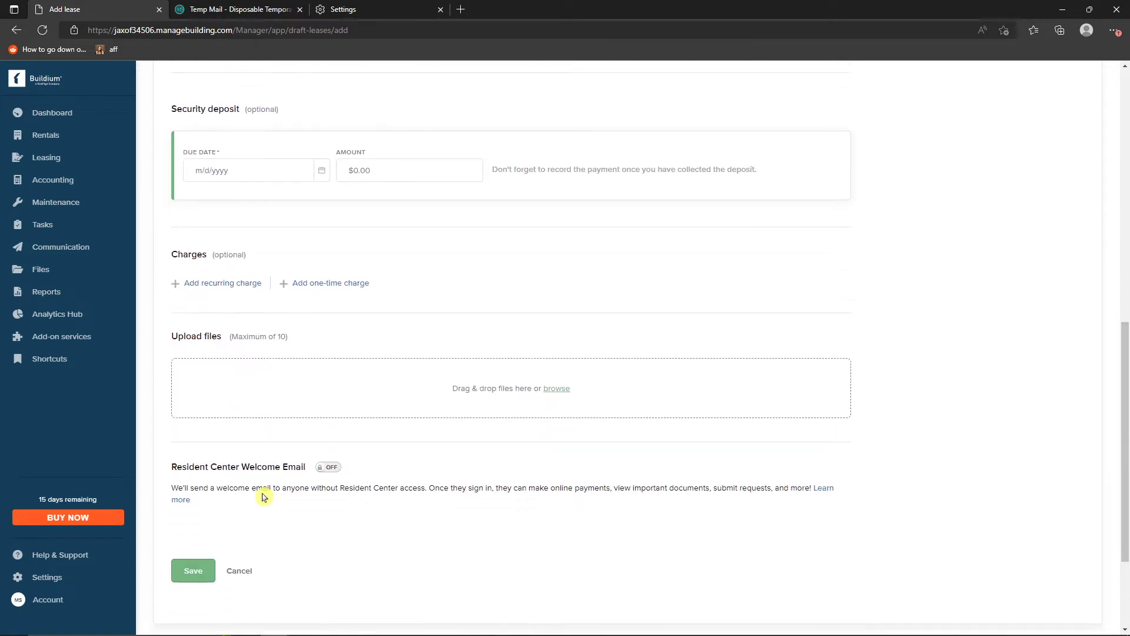
scroll(262, 497, up, 3)
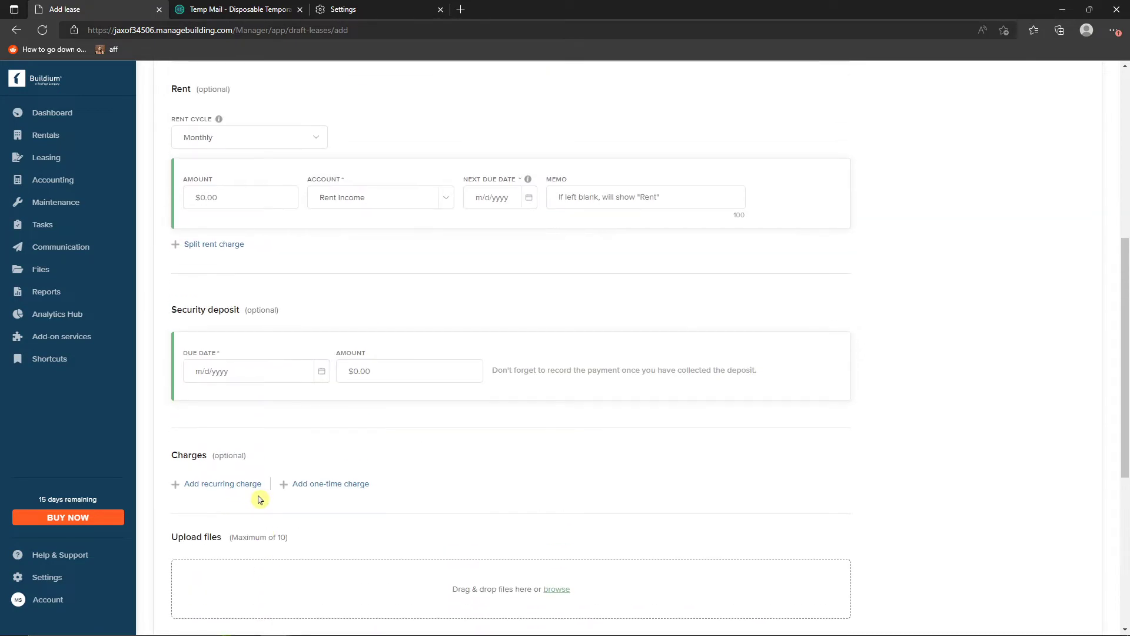
scroll(259, 499, down, 3)
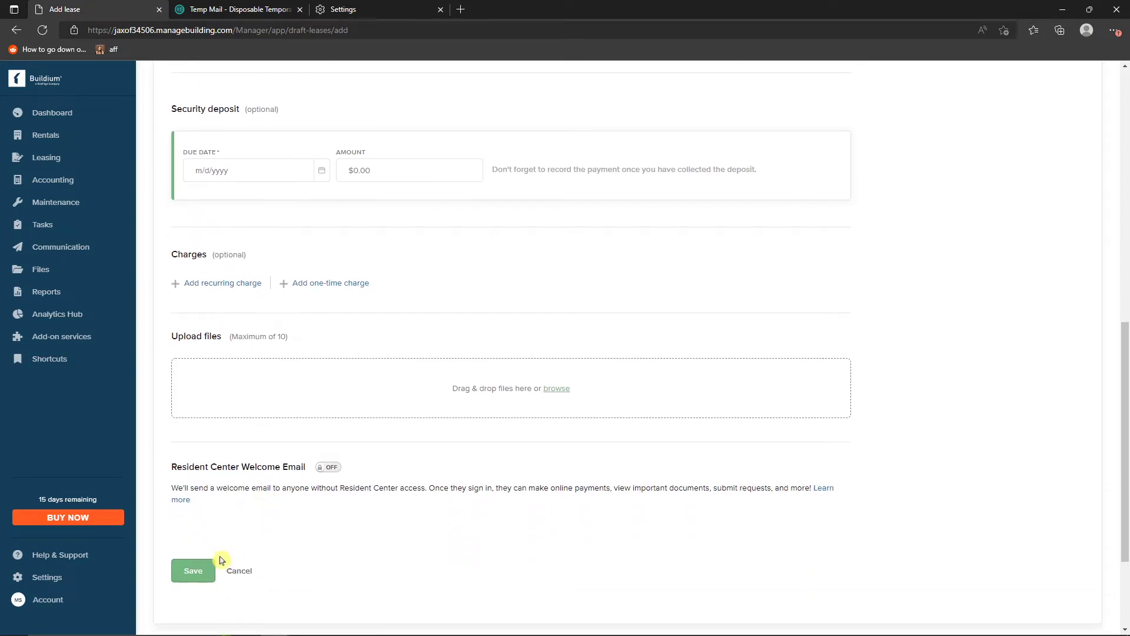
scroll(290, 492, up, 10)
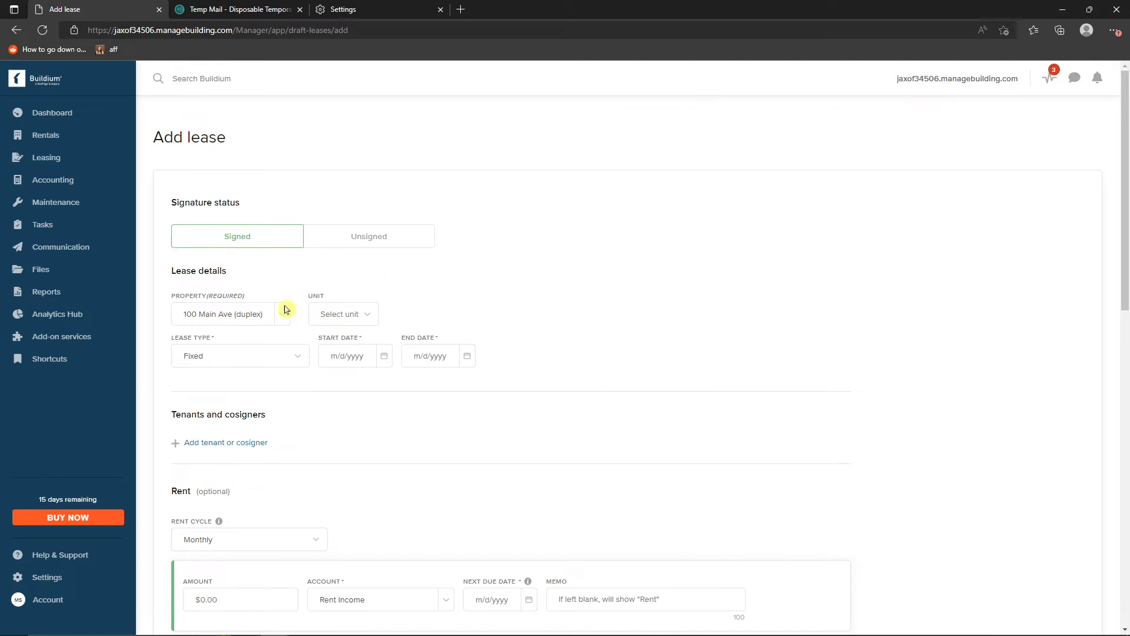
Step: Go to the tenants list and look over its new lease form and its additional actions
mouse_move(50, 136)
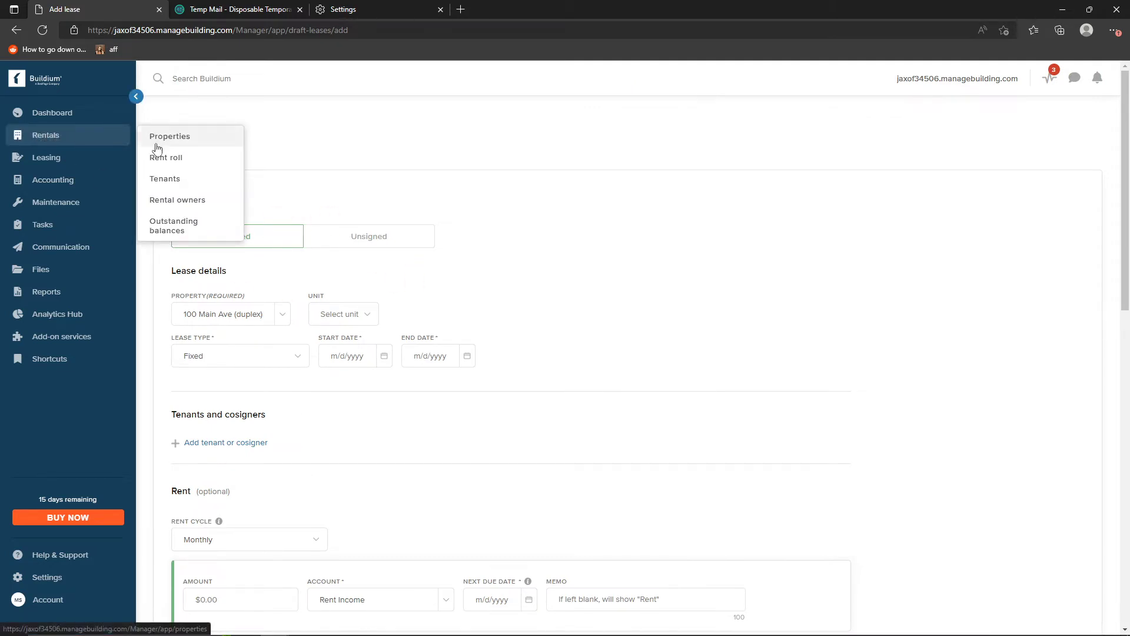
click(183, 179)
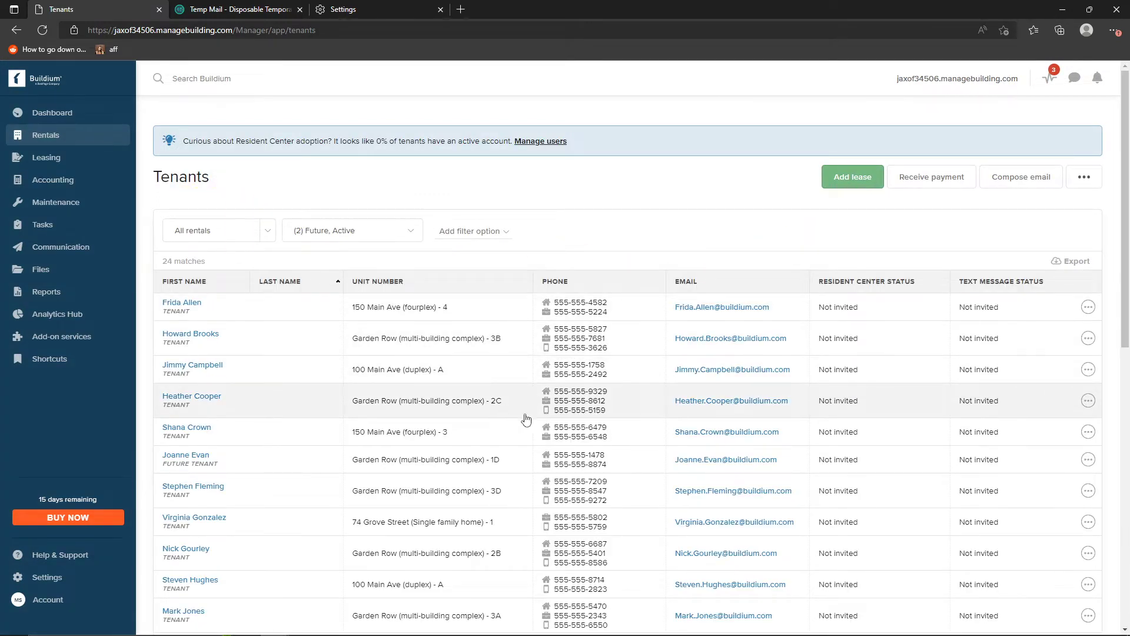
click(861, 187)
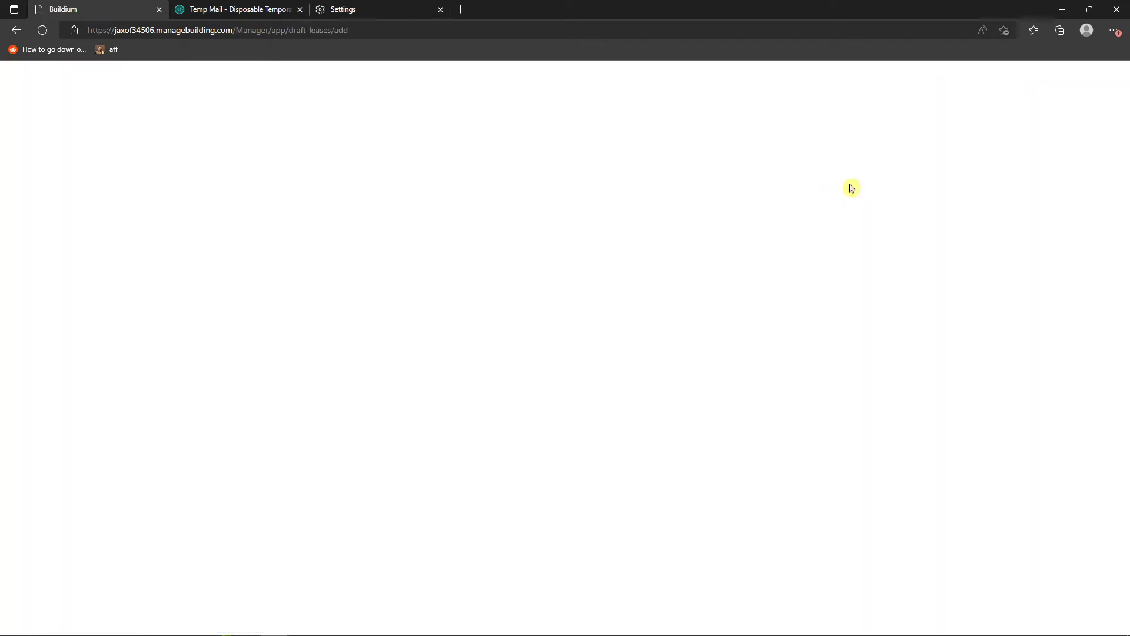
scroll(484, 373, down, 10)
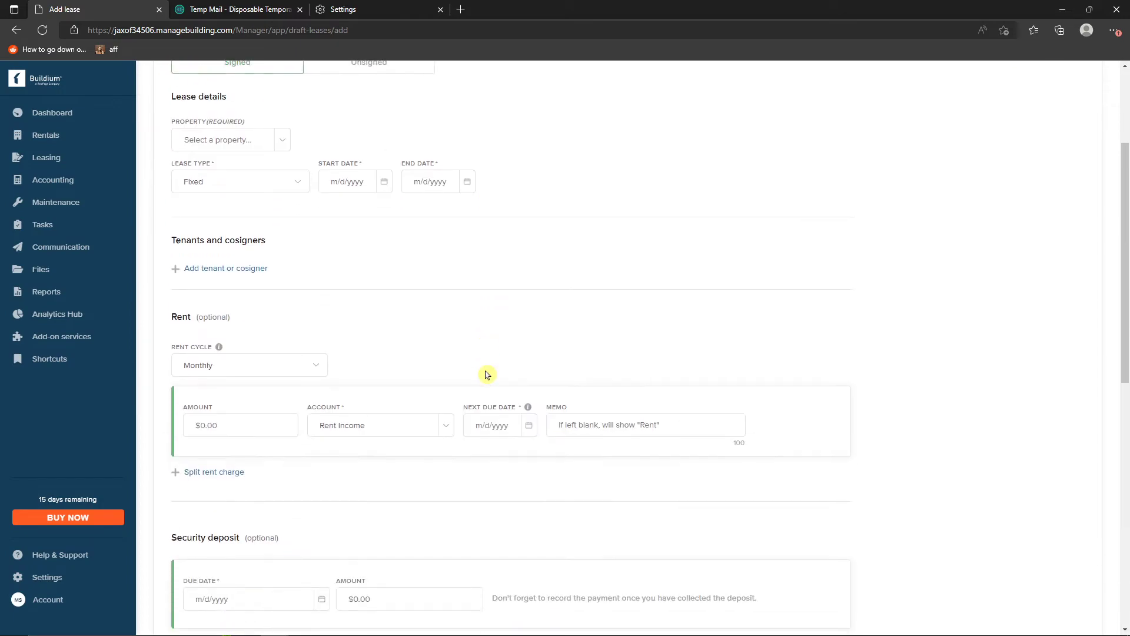
click(16, 30)
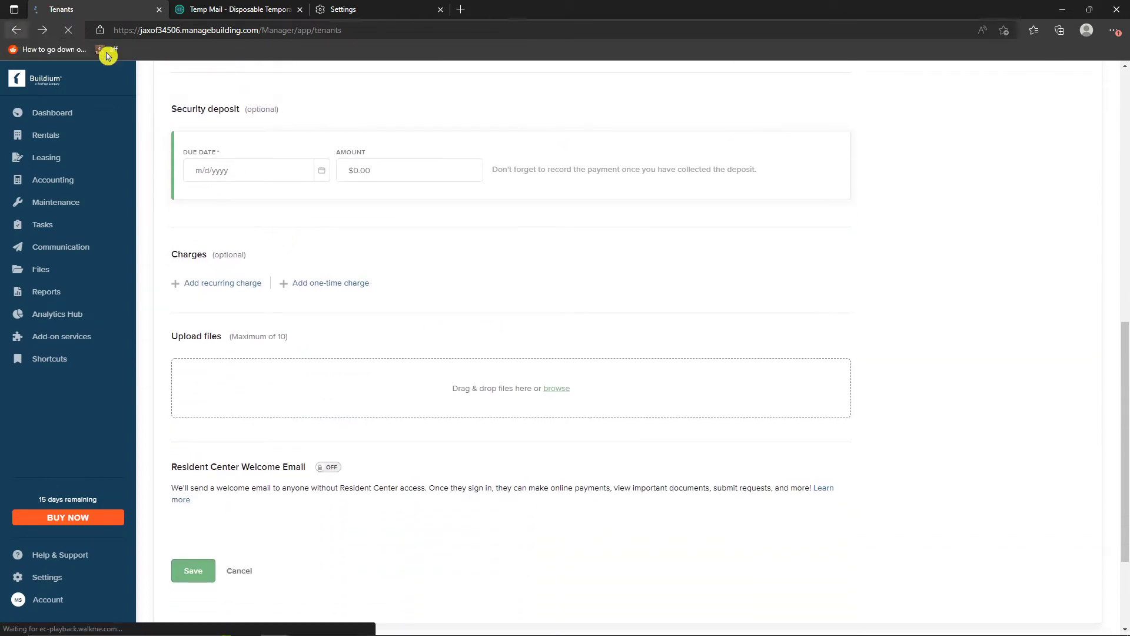
click(1081, 176)
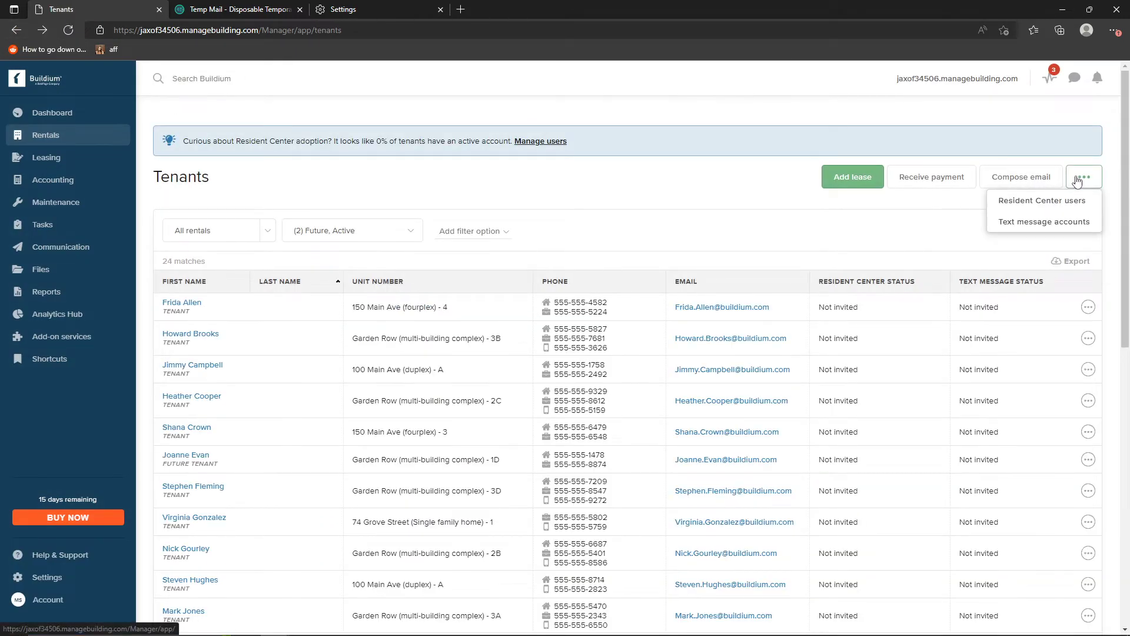
click(887, 304)
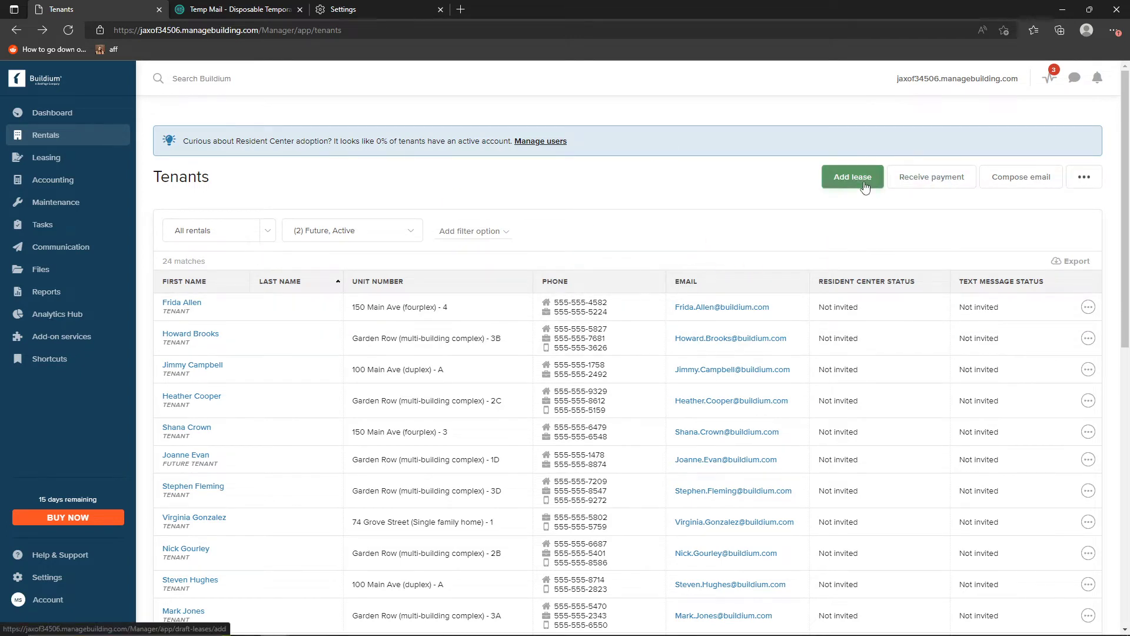
Step: Go to the rental owners list and start adding a new owner
mouse_move(94, 135)
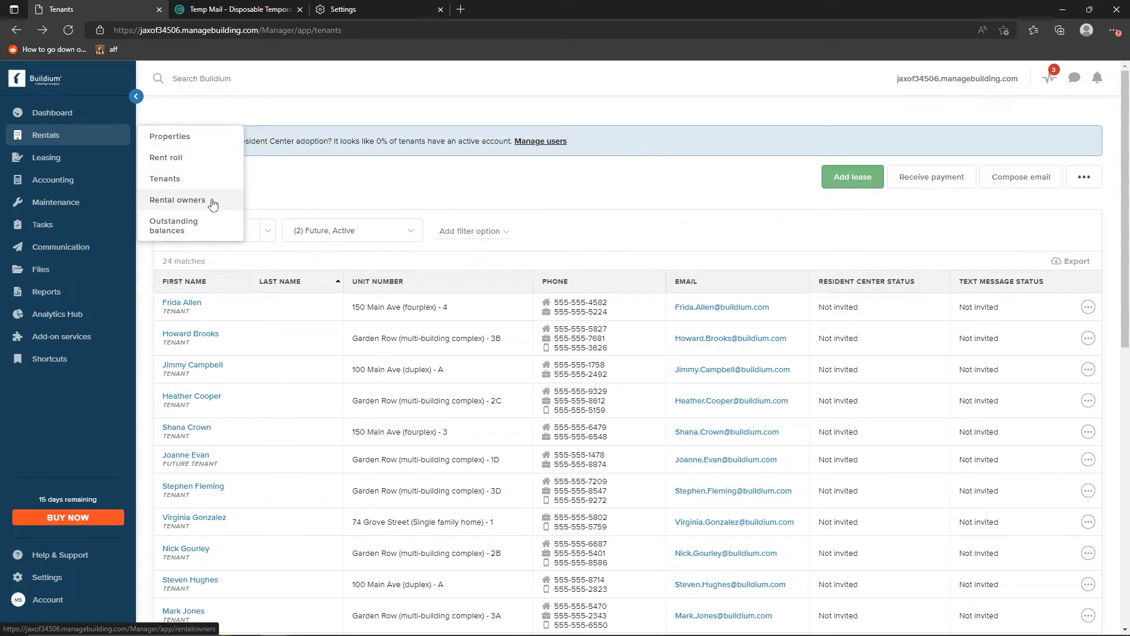
click(177, 200)
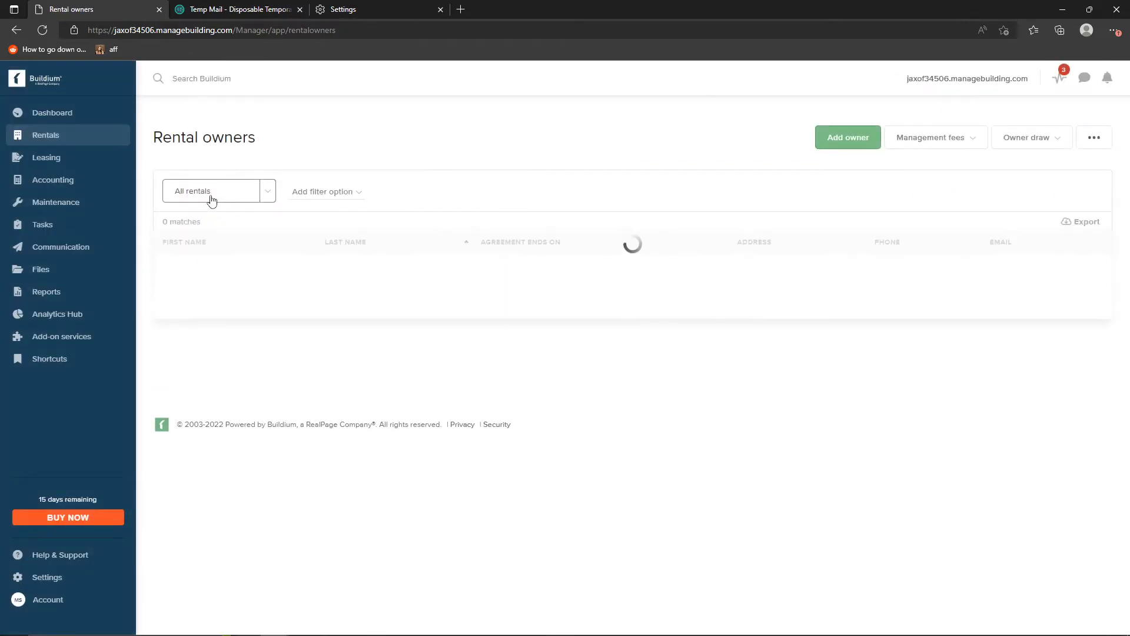
click(840, 144)
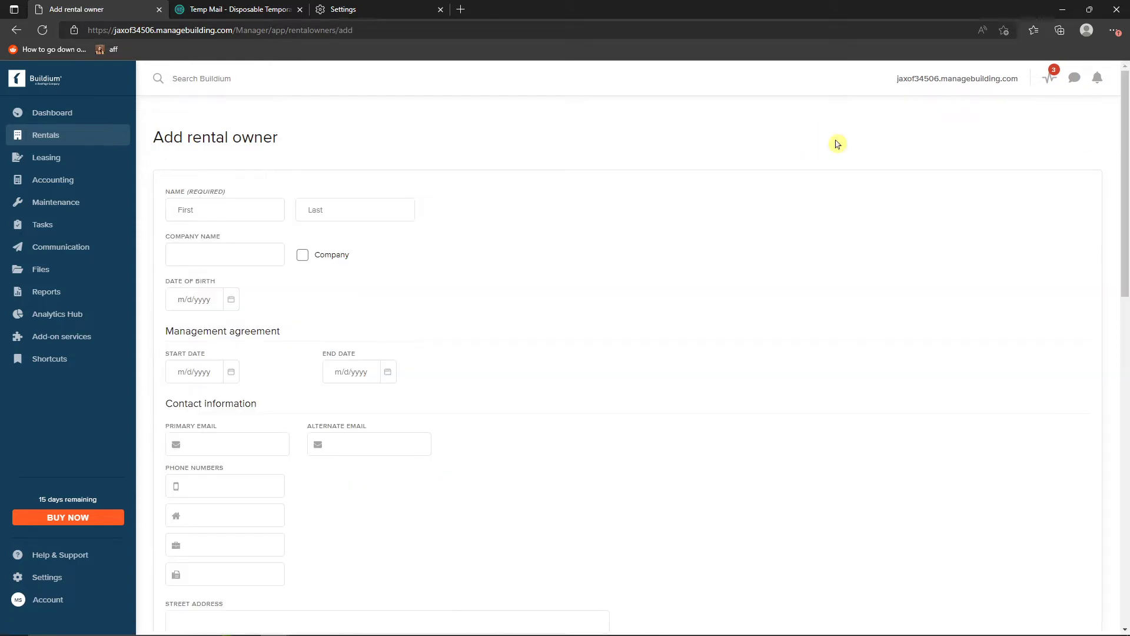
Step: Examine the new owner's company, management agreement, contact, tax filing and owned rental properties fields
click(239, 260)
click(274, 322)
scroll(262, 377, down, 3)
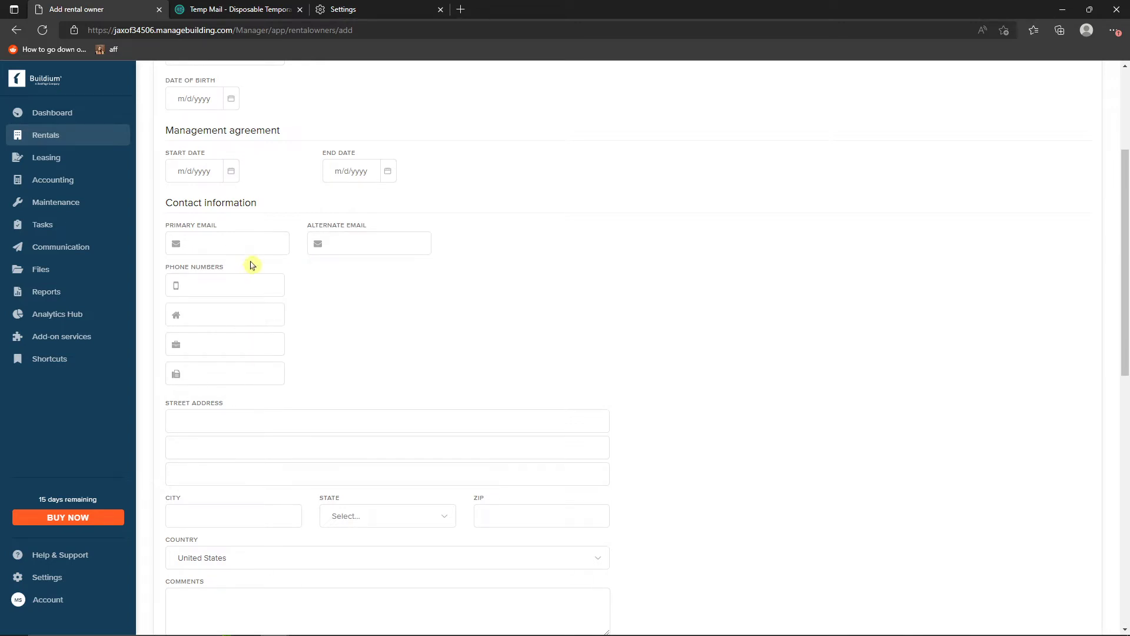
scroll(236, 438, down, 3)
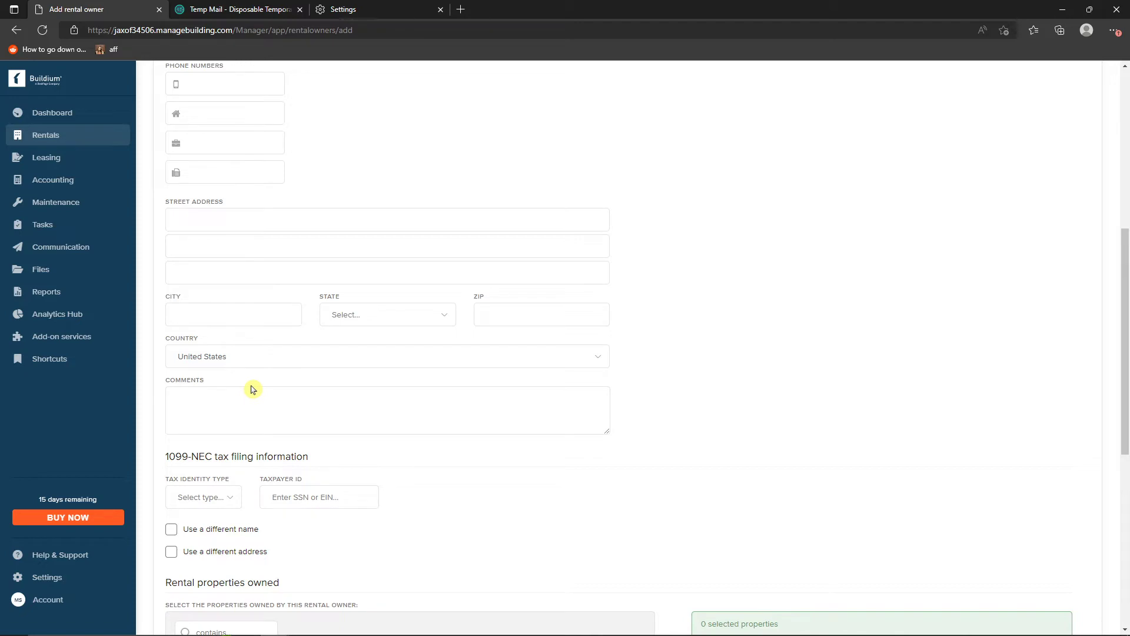
scroll(224, 483, up, 6)
scroll(224, 484, down, 10)
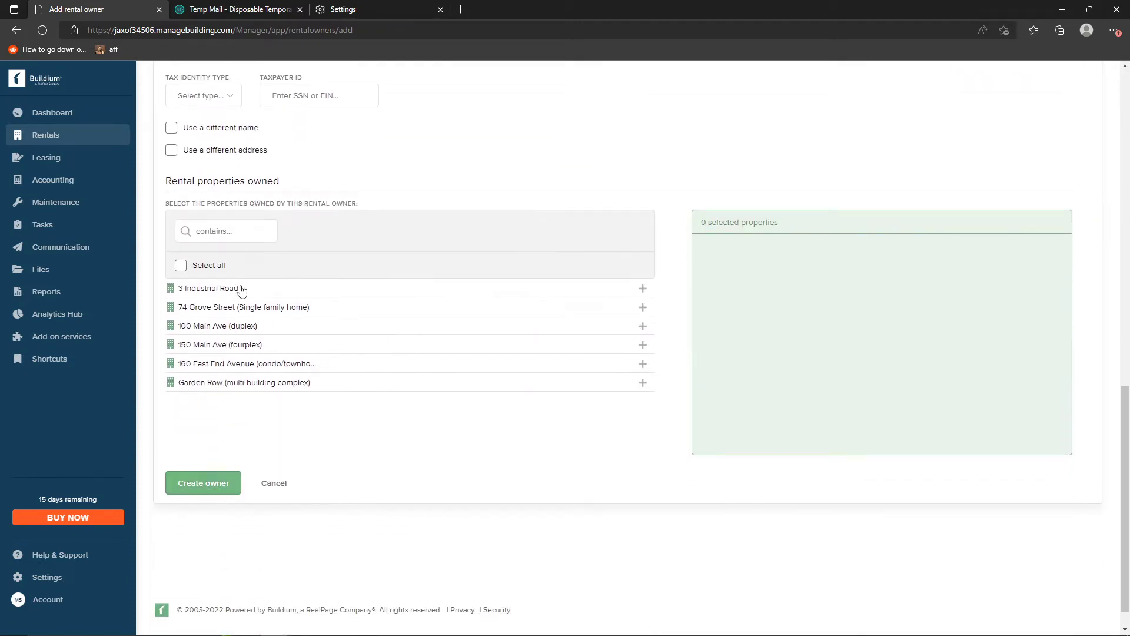
drag(160, 181, 319, 183)
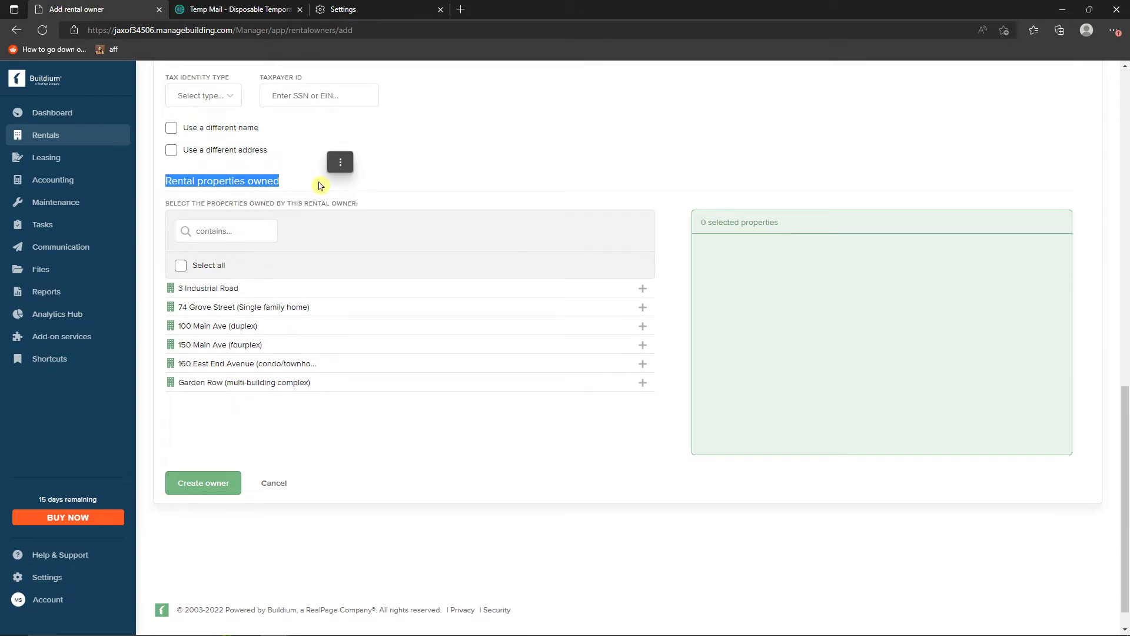
scroll(411, 240, up, 10)
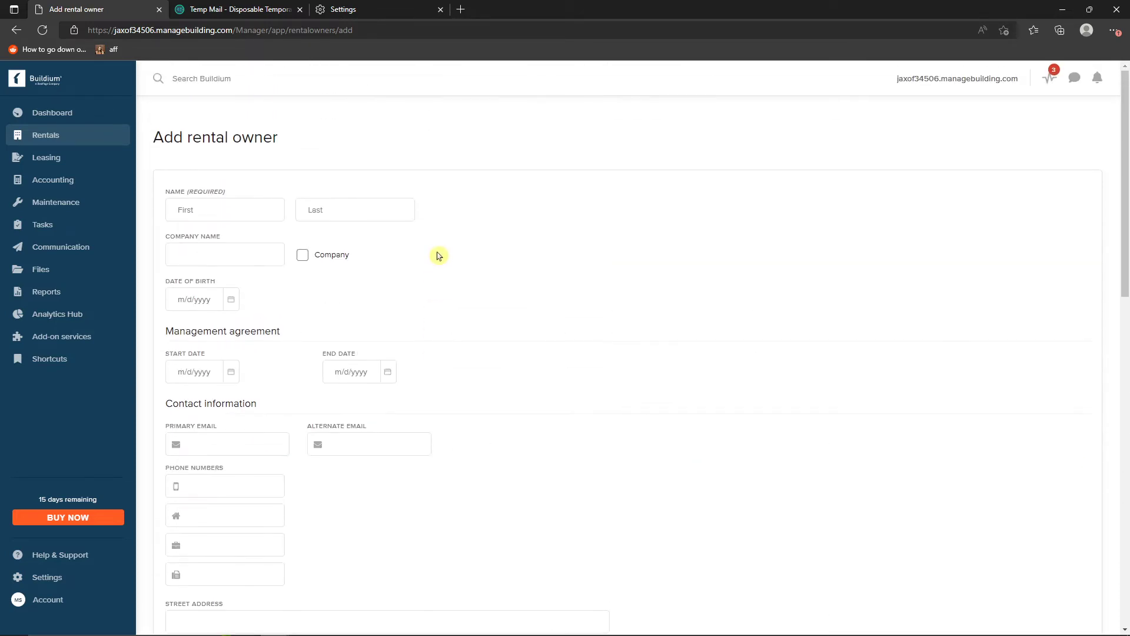
Step: Go to the outstanding lease balances of the rentals
mouse_move(100, 134)
click(204, 224)
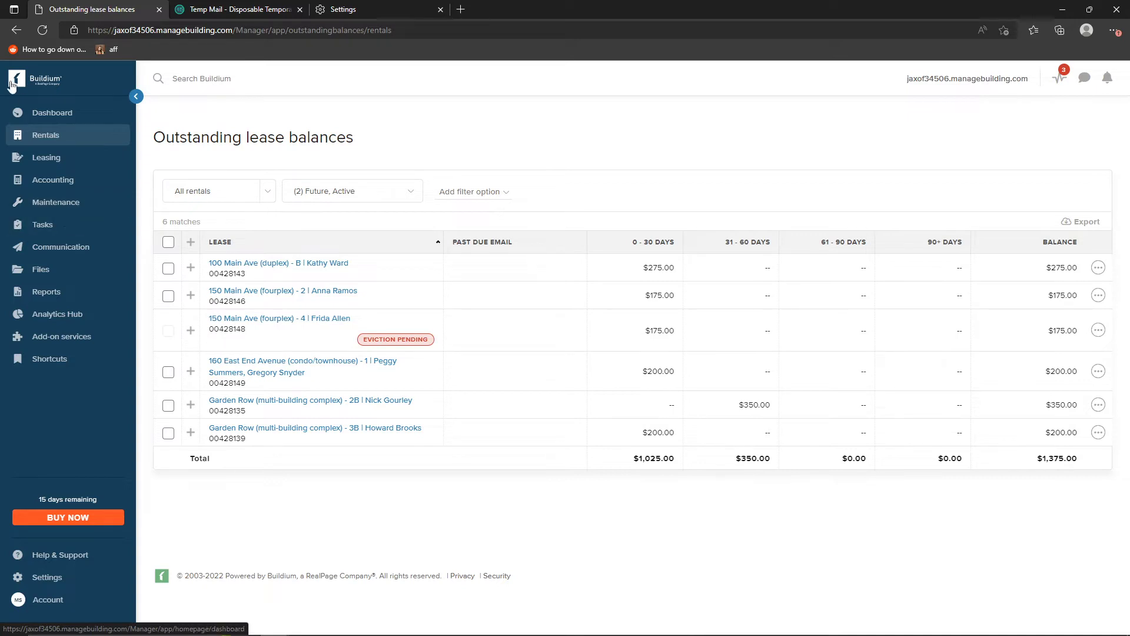
Step: Return to the properties list and start adding a new property
mouse_move(126, 141)
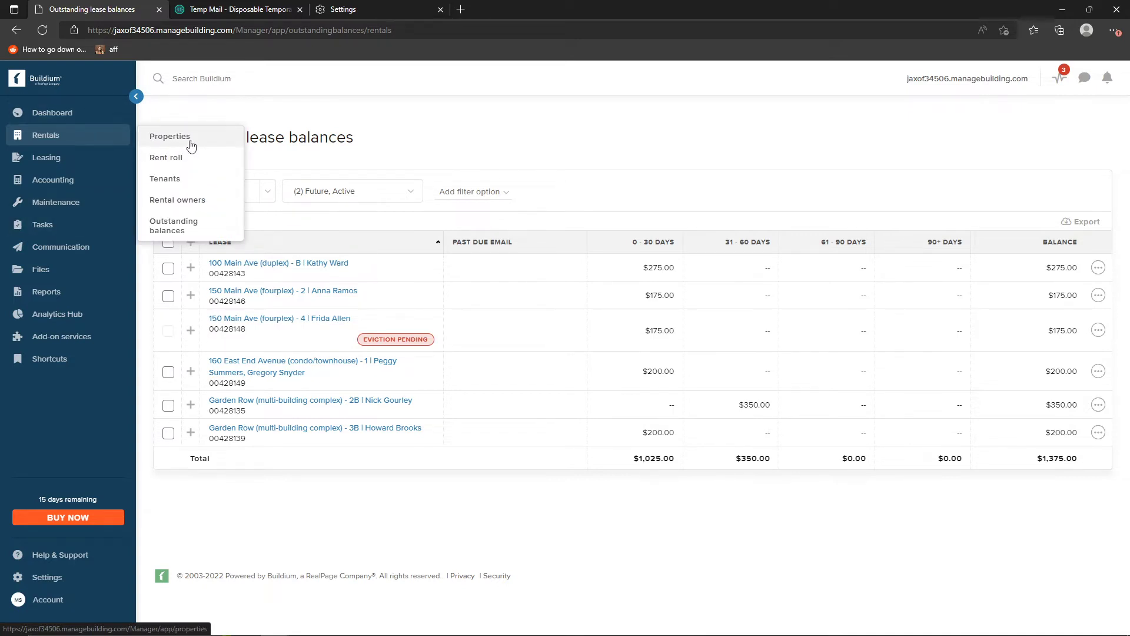
click(190, 145)
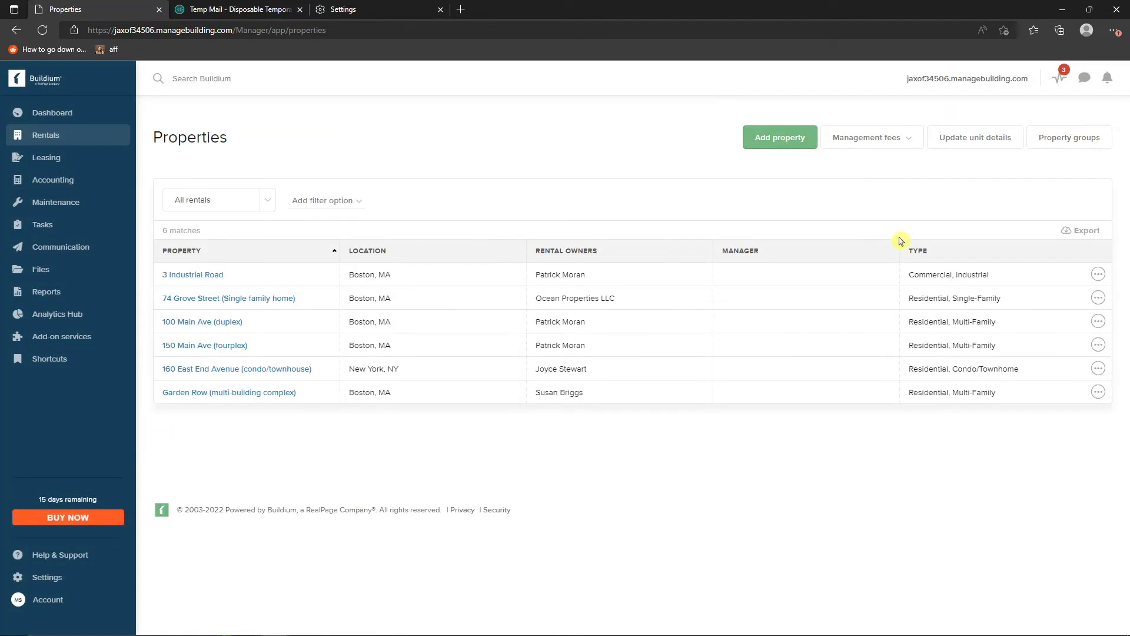
click(780, 137)
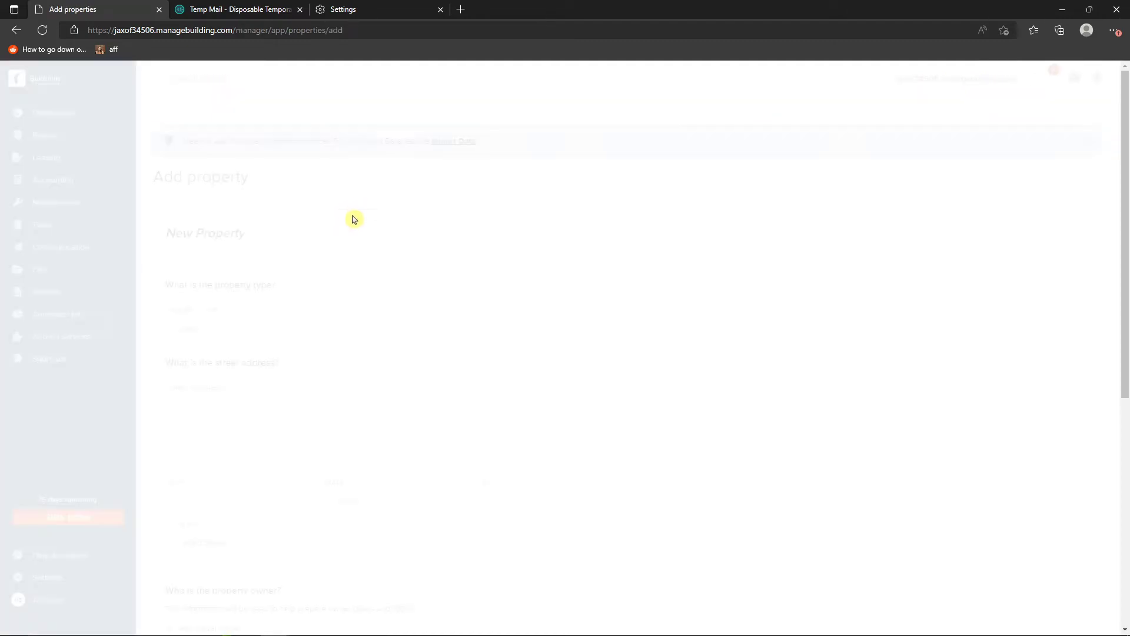
Step: Examine the new property's type, street address, owner, primary bank account and manager fields
scroll(332, 353, down, 5)
scroll(332, 353, down, 1)
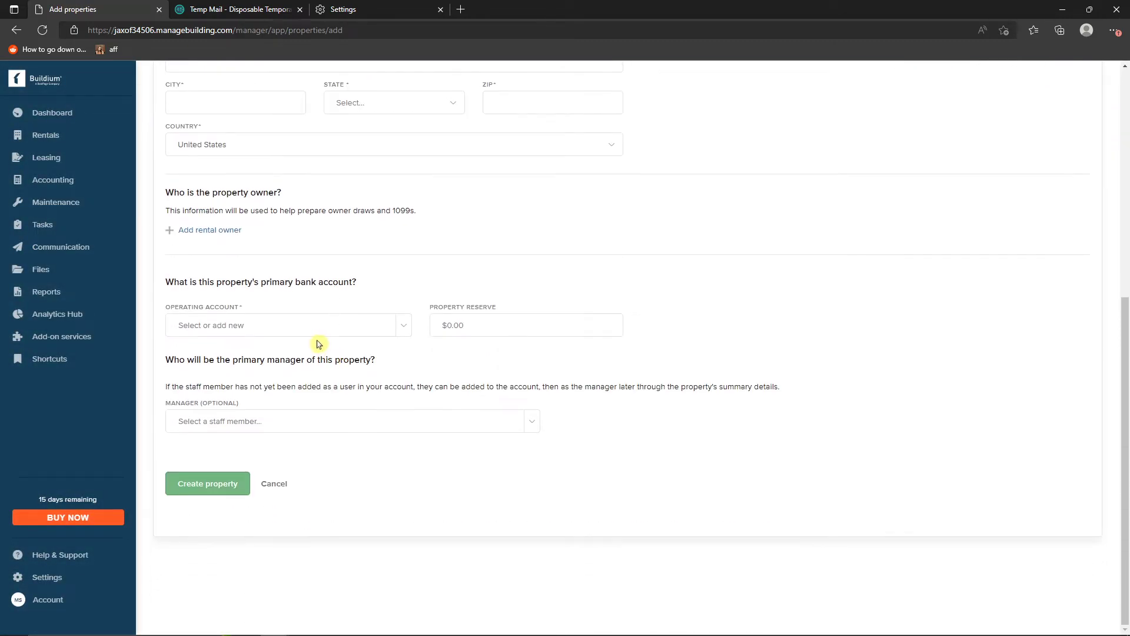
scroll(312, 338, up, 10)
scroll(310, 341, down, 3)
click(230, 231)
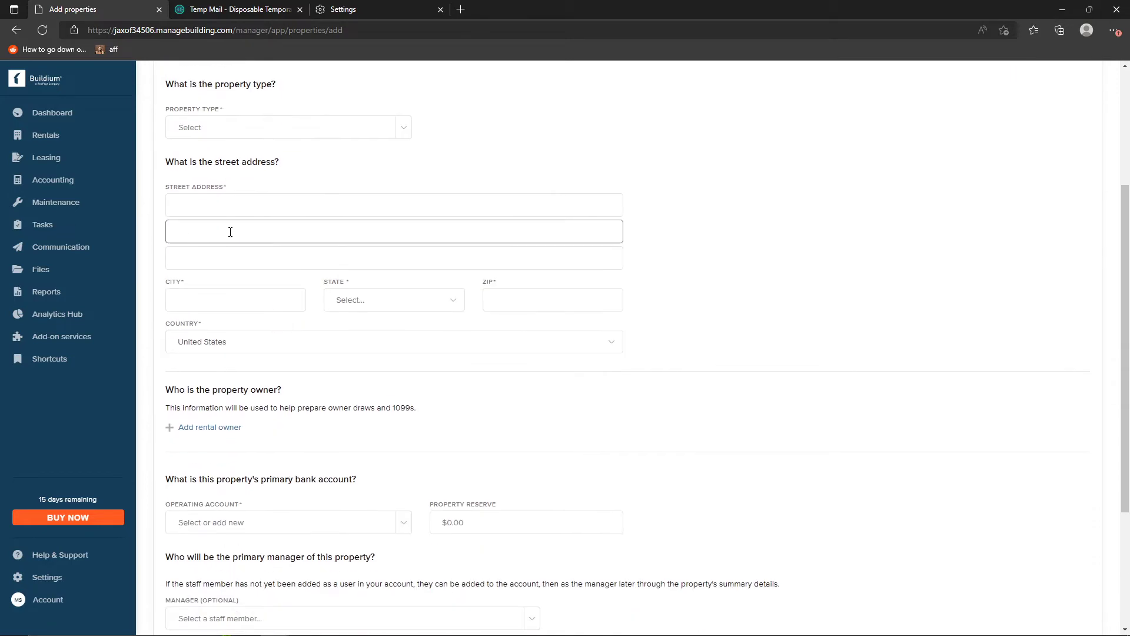
click(405, 127)
click(548, 141)
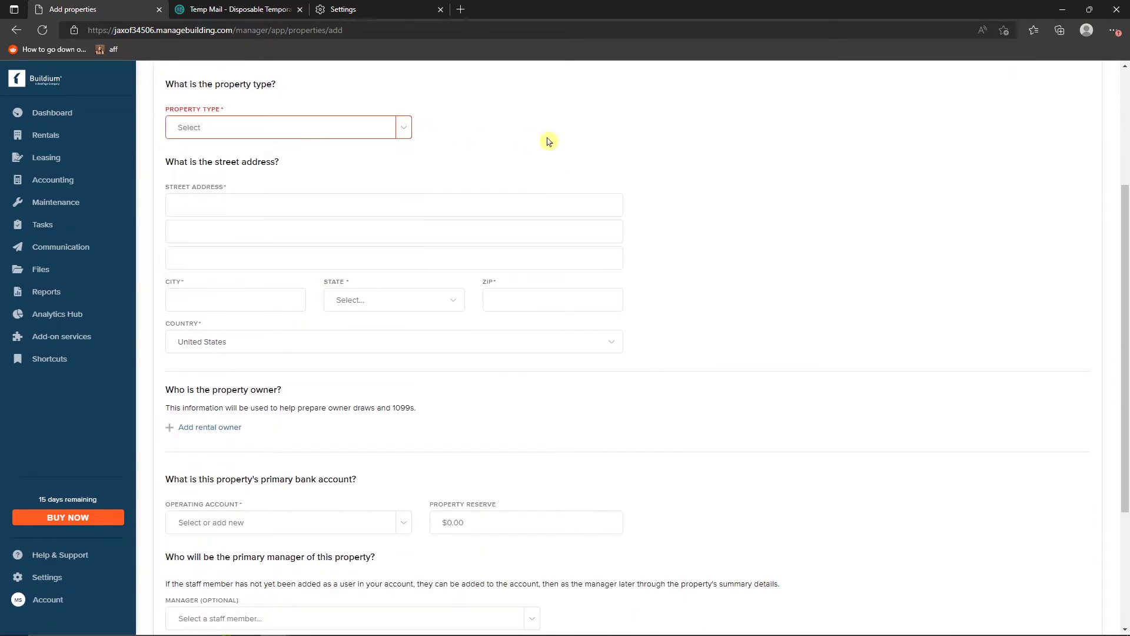
scroll(512, 206, down, 3)
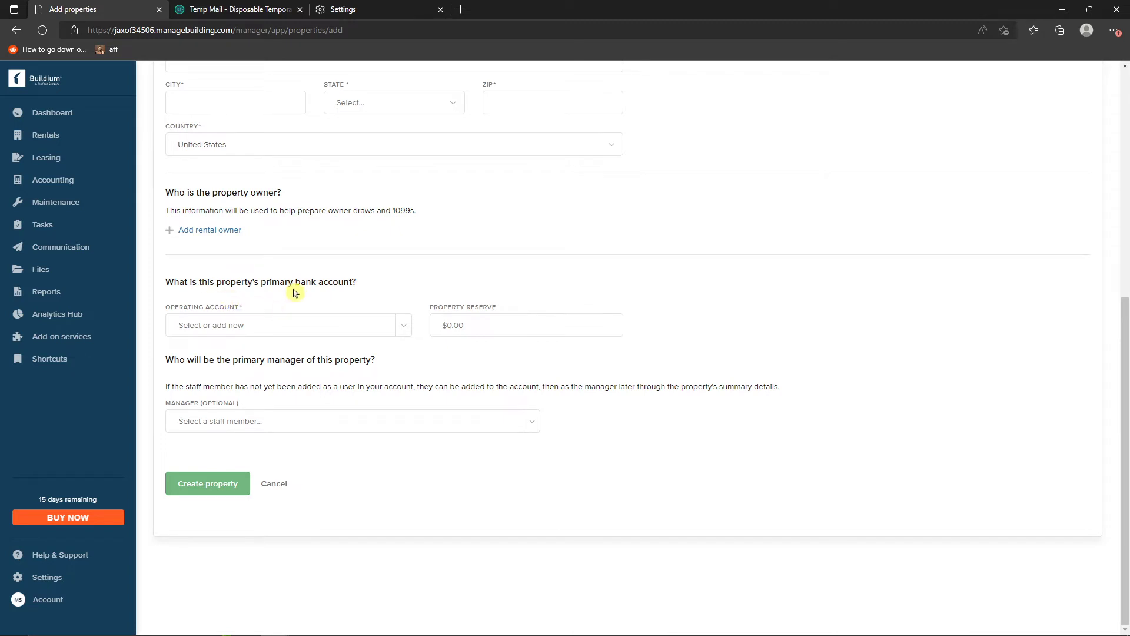
drag(226, 372, 388, 365)
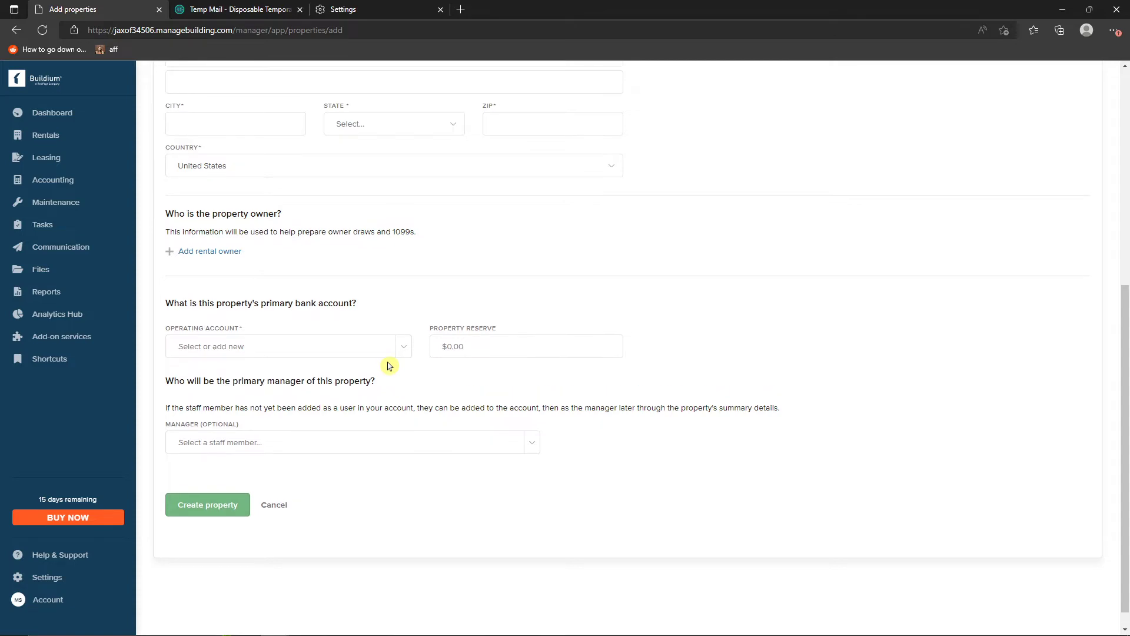
Step: Leave the new property form and go to the leasing listings
scroll(388, 366, up, 6)
mouse_move(100, 171)
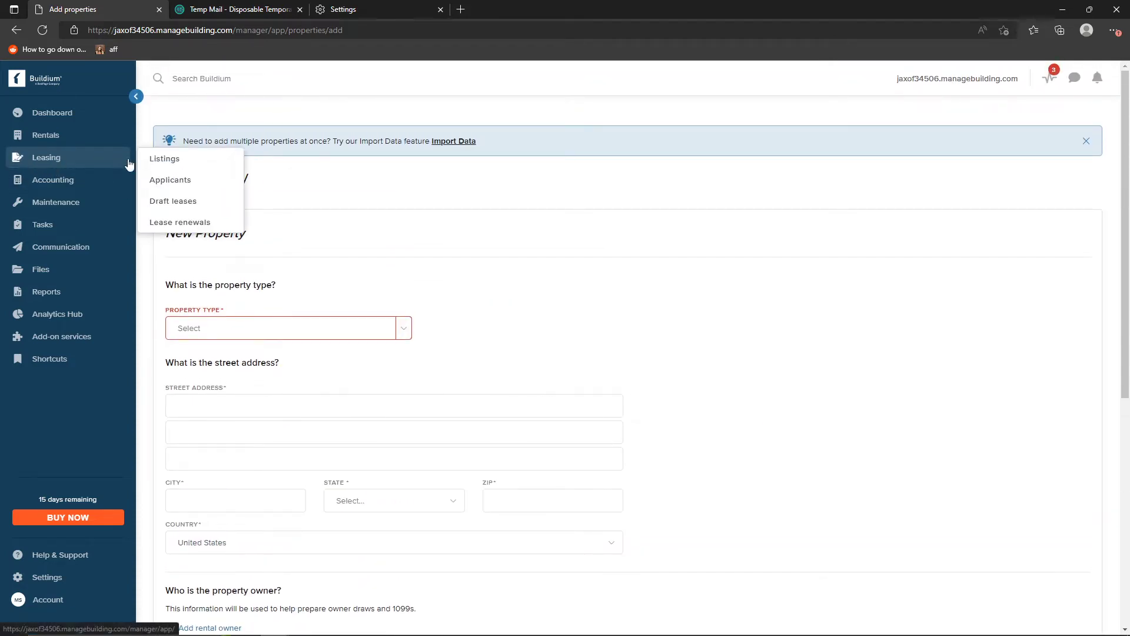
click(154, 160)
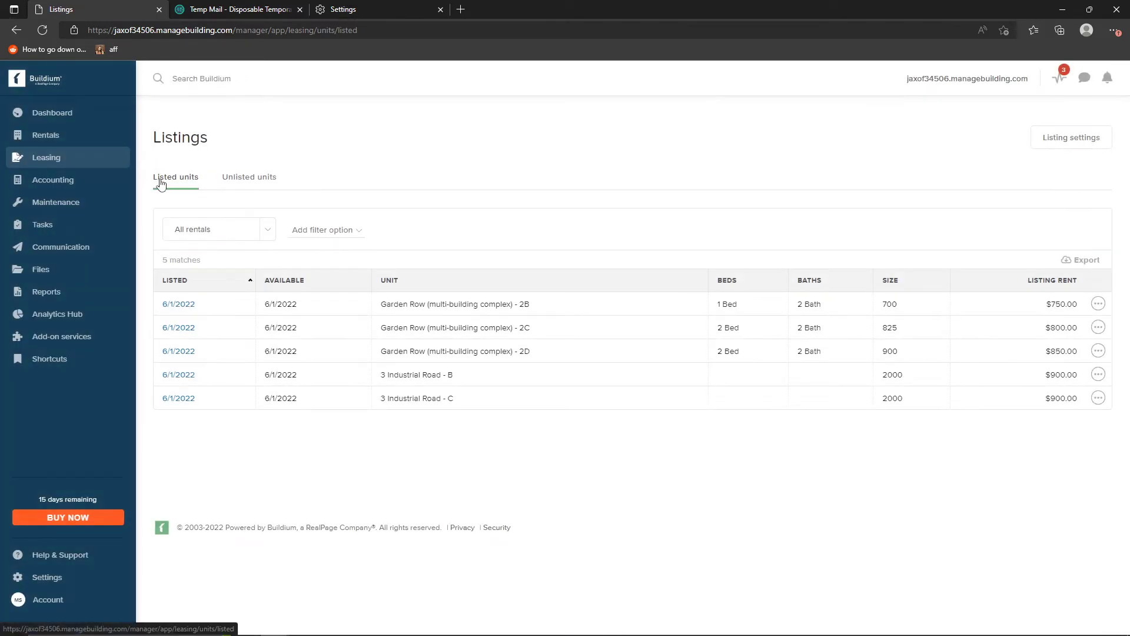
Step: Go to the leasing applicants and look over the new applicant form, closing it without creating an applicant
mouse_move(106, 159)
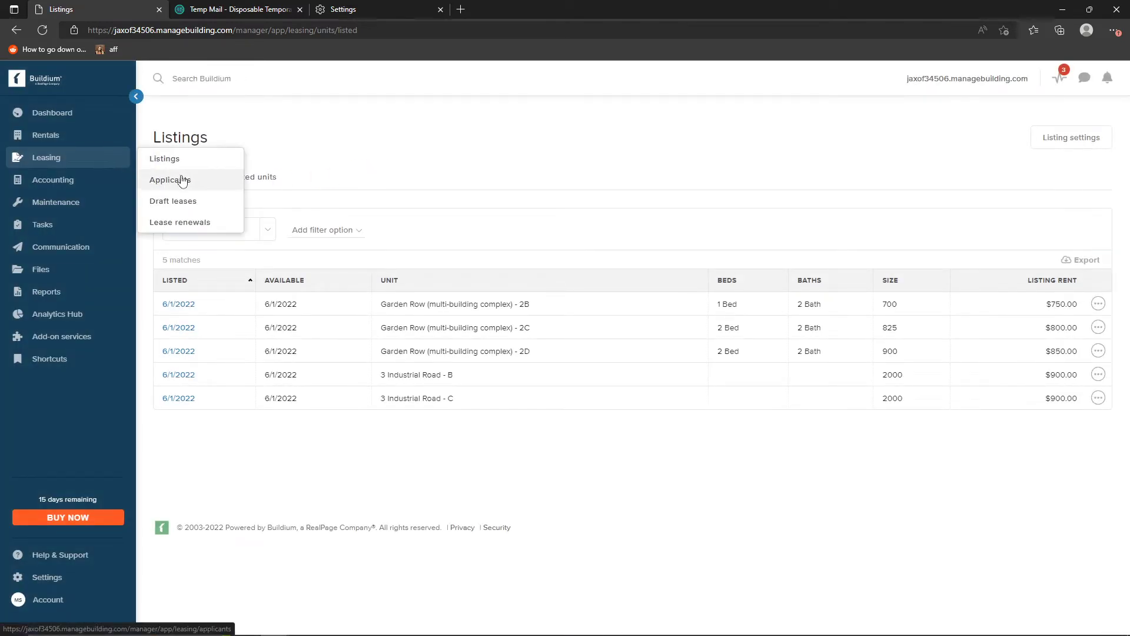
click(216, 188)
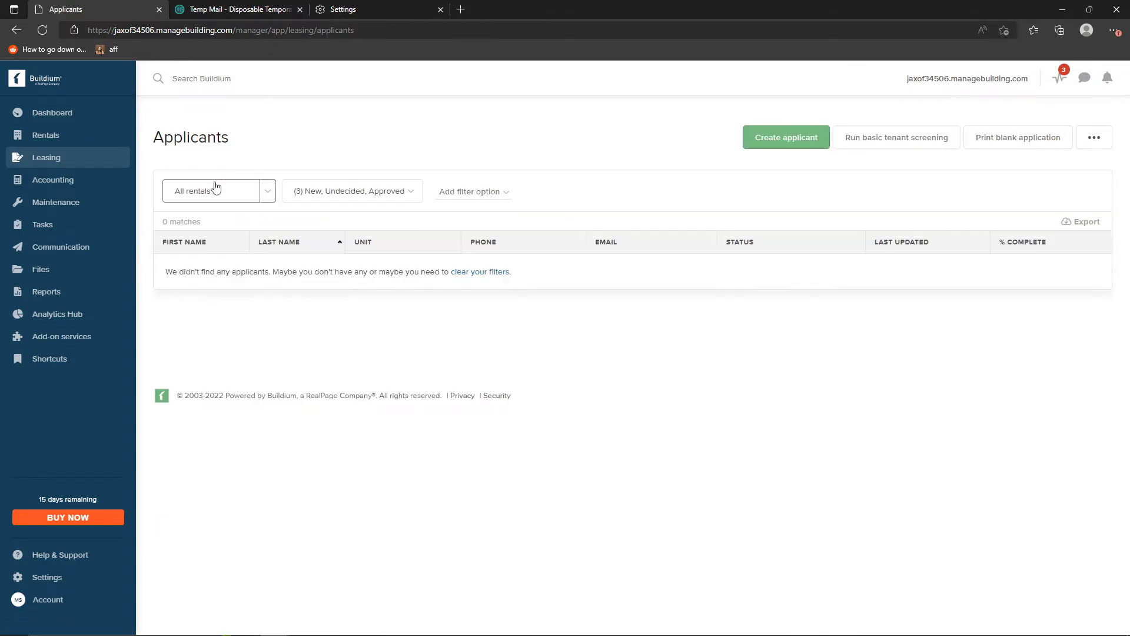
click(797, 139)
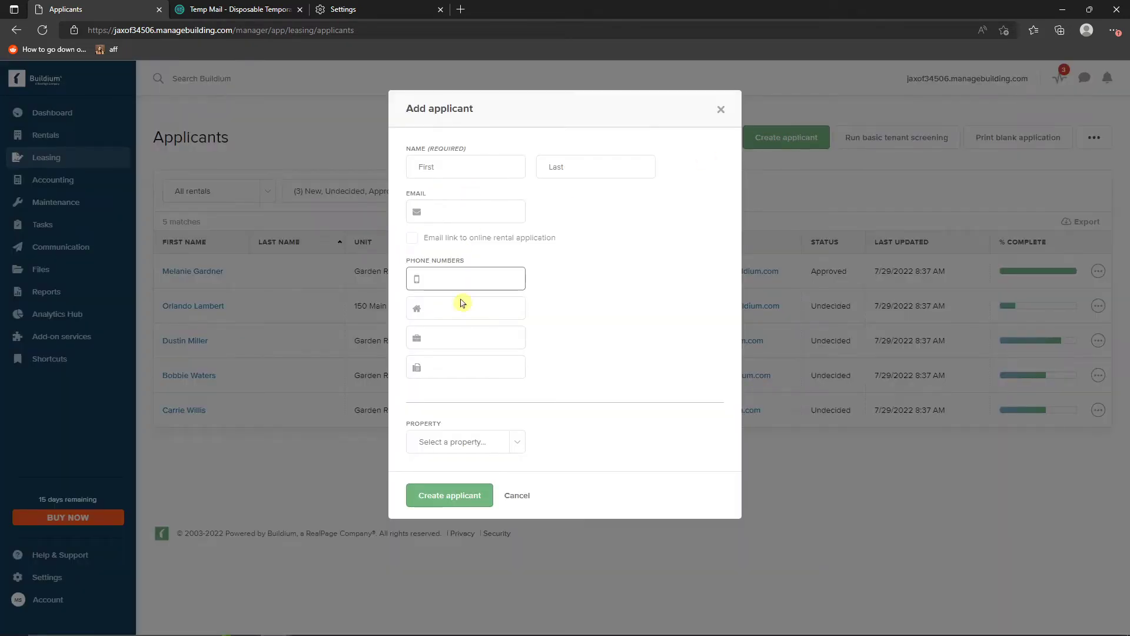
click(721, 110)
Step: Go to the accounting financials and search all properties and companies for the three months to date period
mouse_move(97, 160)
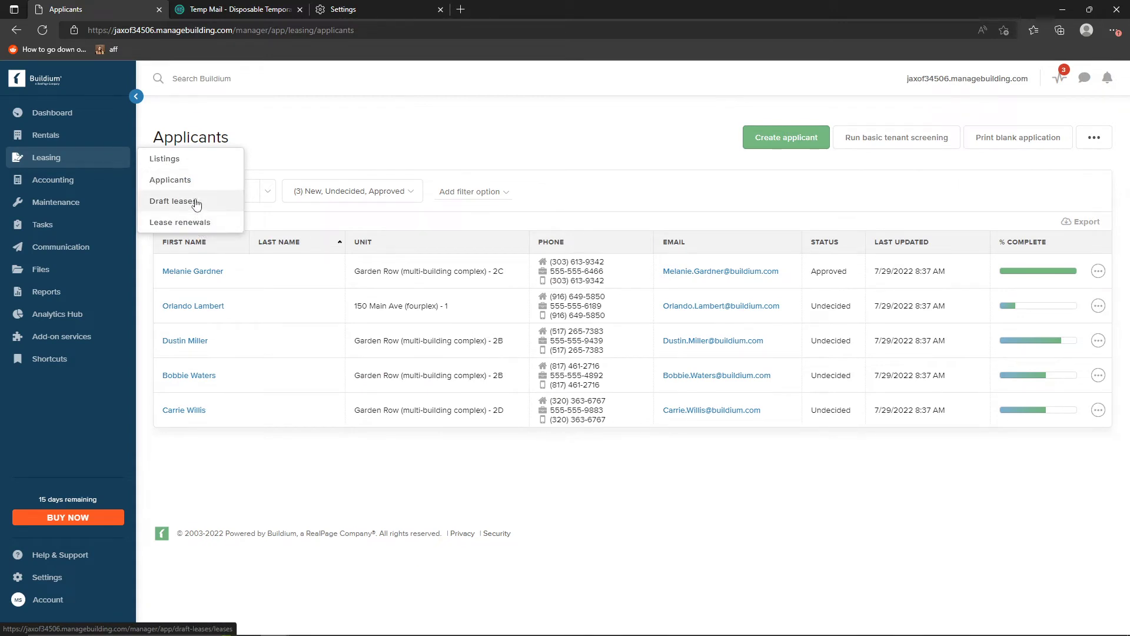
mouse_move(106, 192)
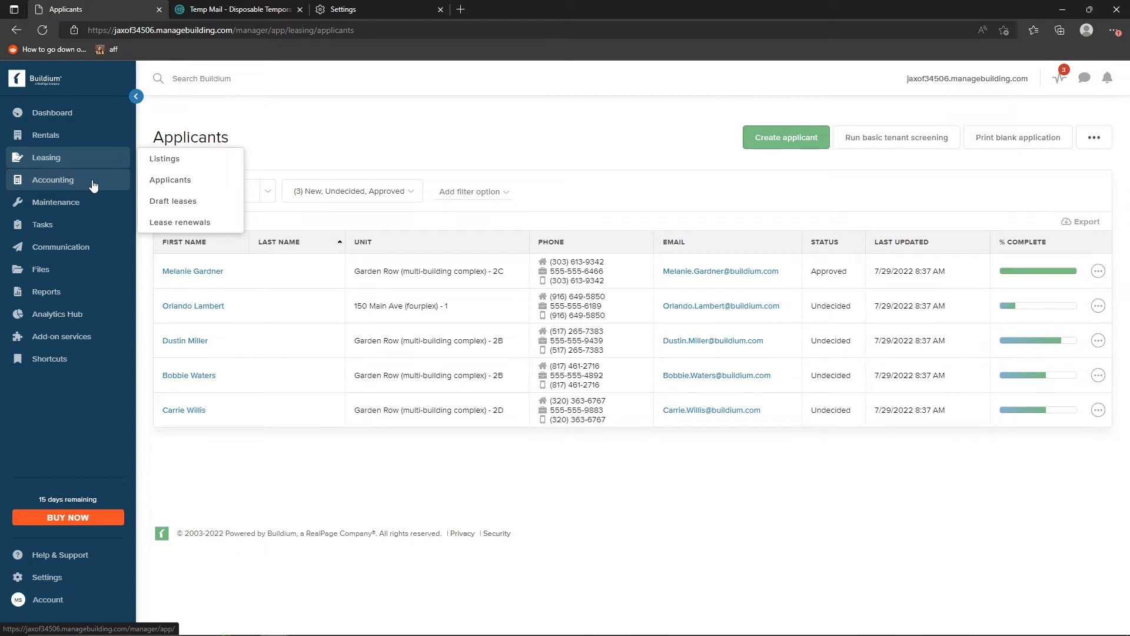
click(189, 194)
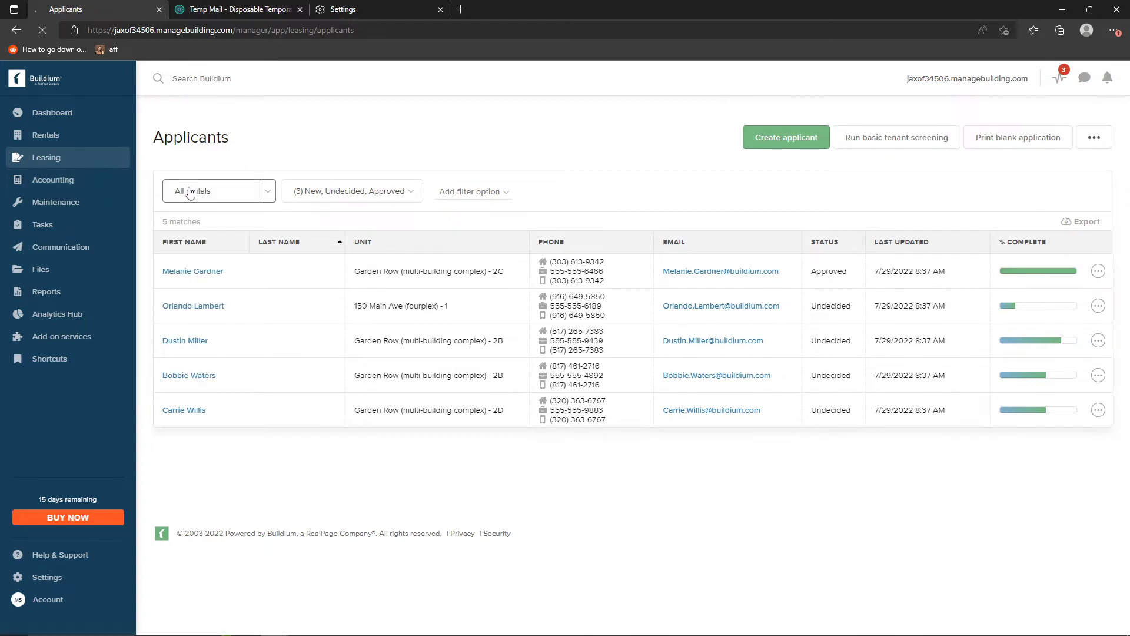
click(76, 177)
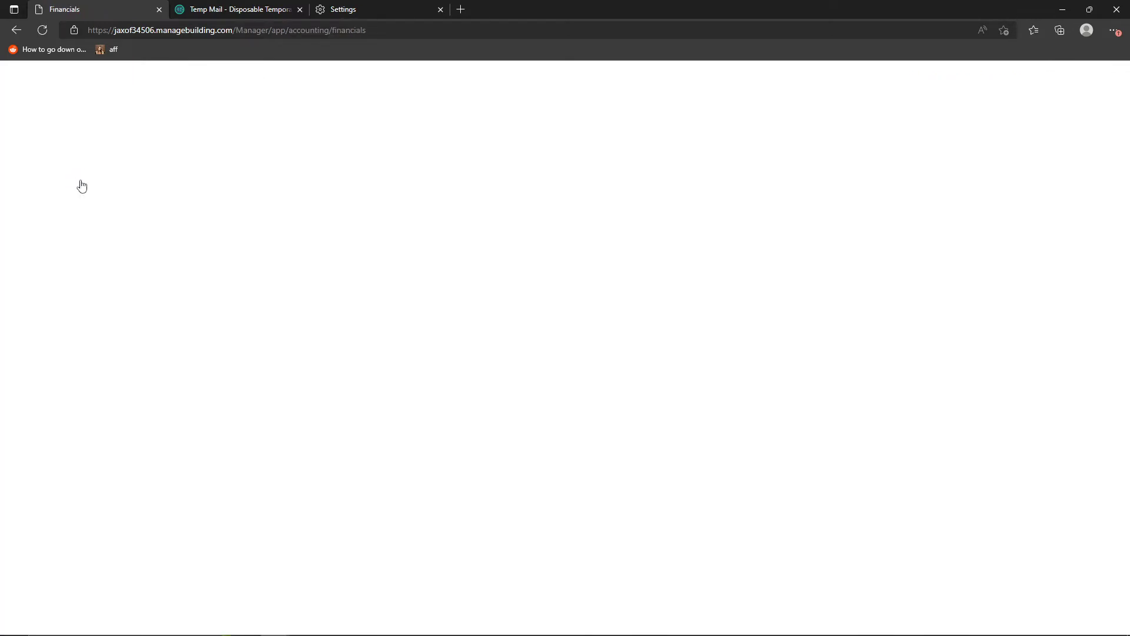
click(401, 203)
click(560, 209)
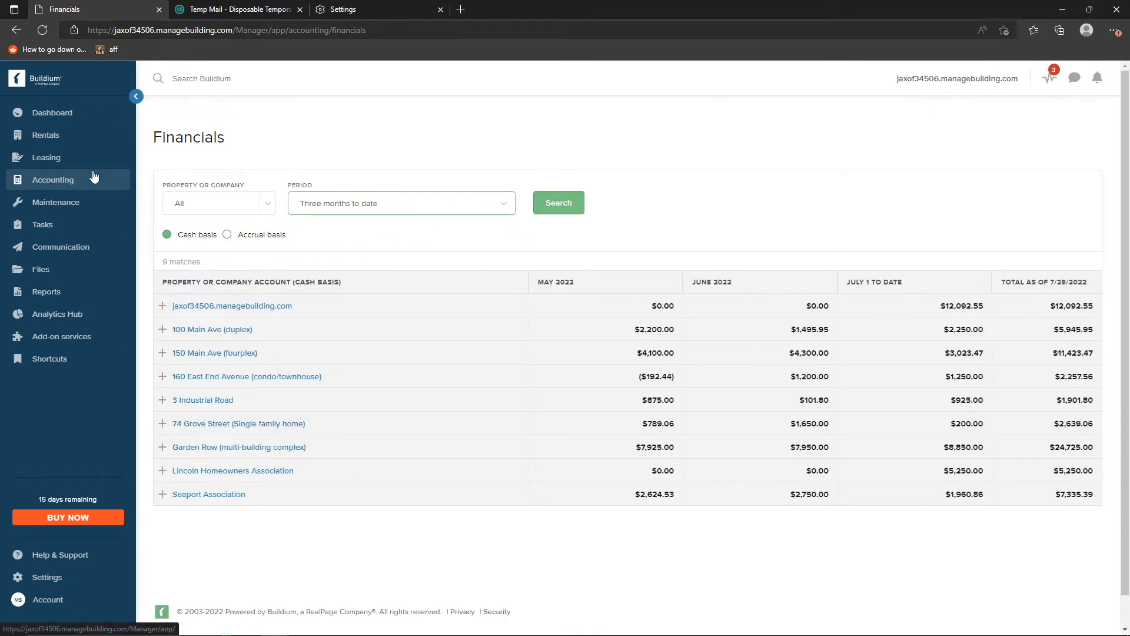
Step: Go to the accounting bills and look through the recent and unpaid bills
click(105, 184)
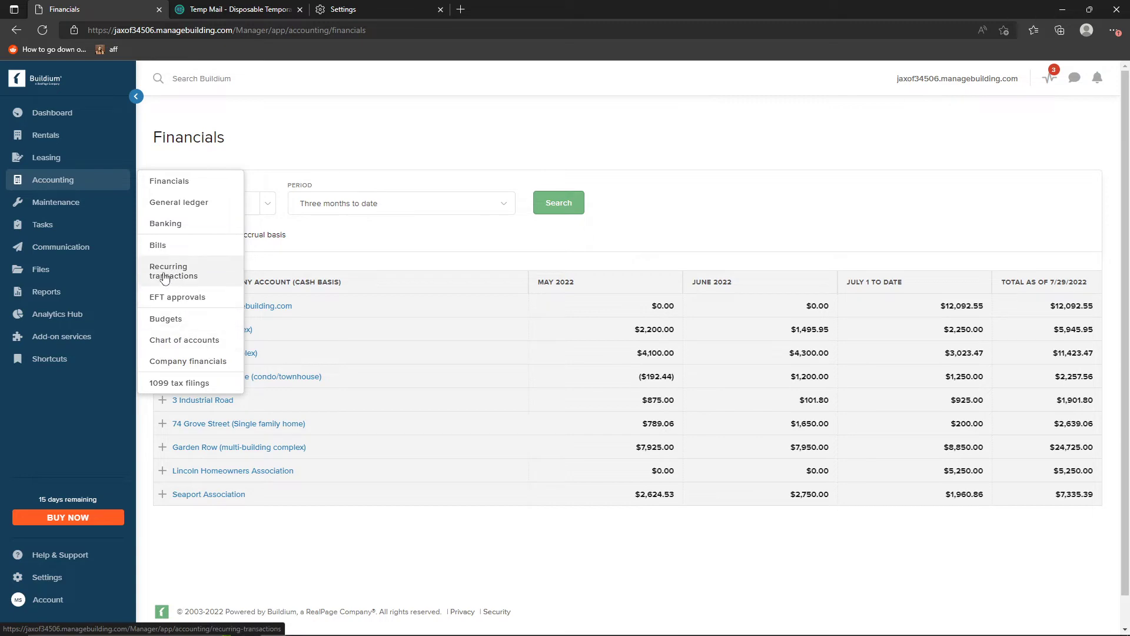
click(202, 246)
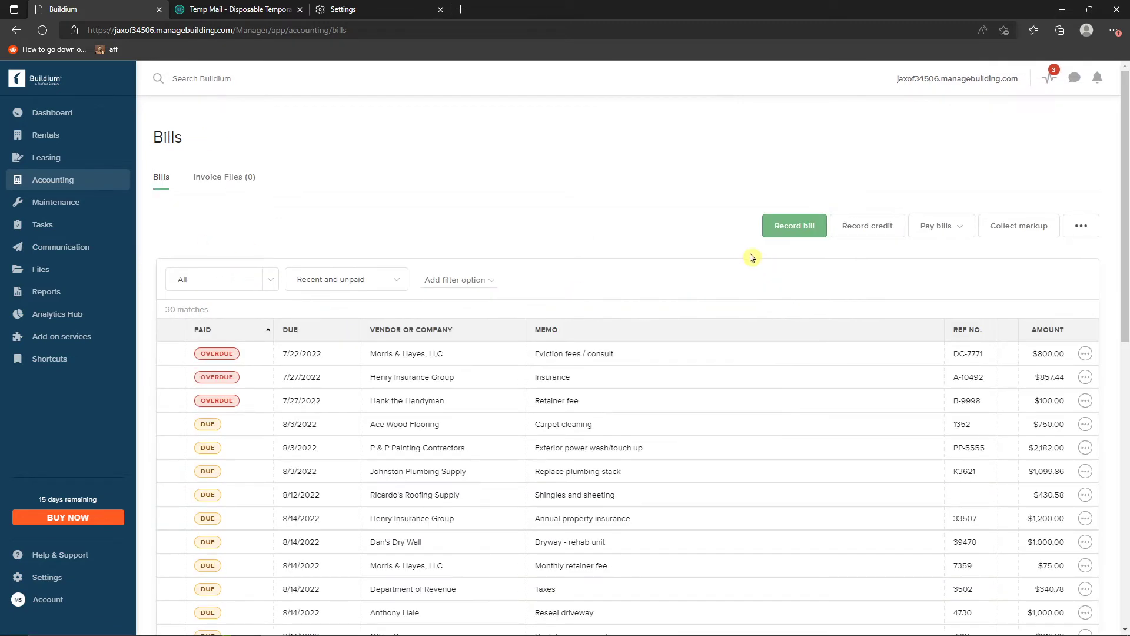
scroll(751, 256, down, 3)
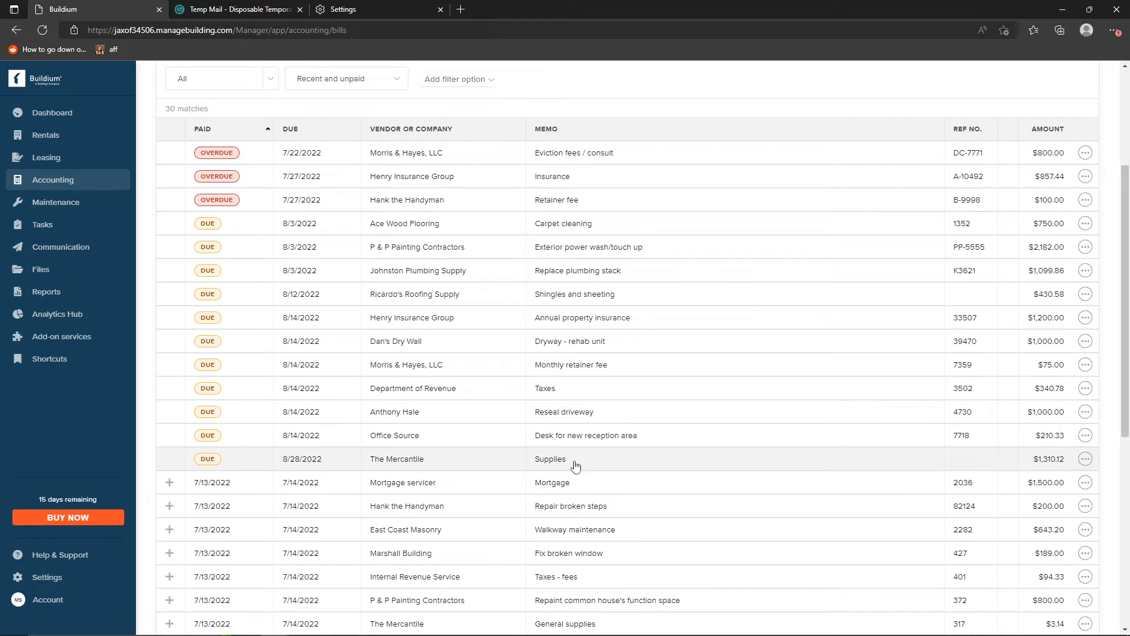
scroll(576, 466, up, 3)
Step: Start recording a new bill and choose Atlantic Gas and Power as the vendor to pay
click(781, 234)
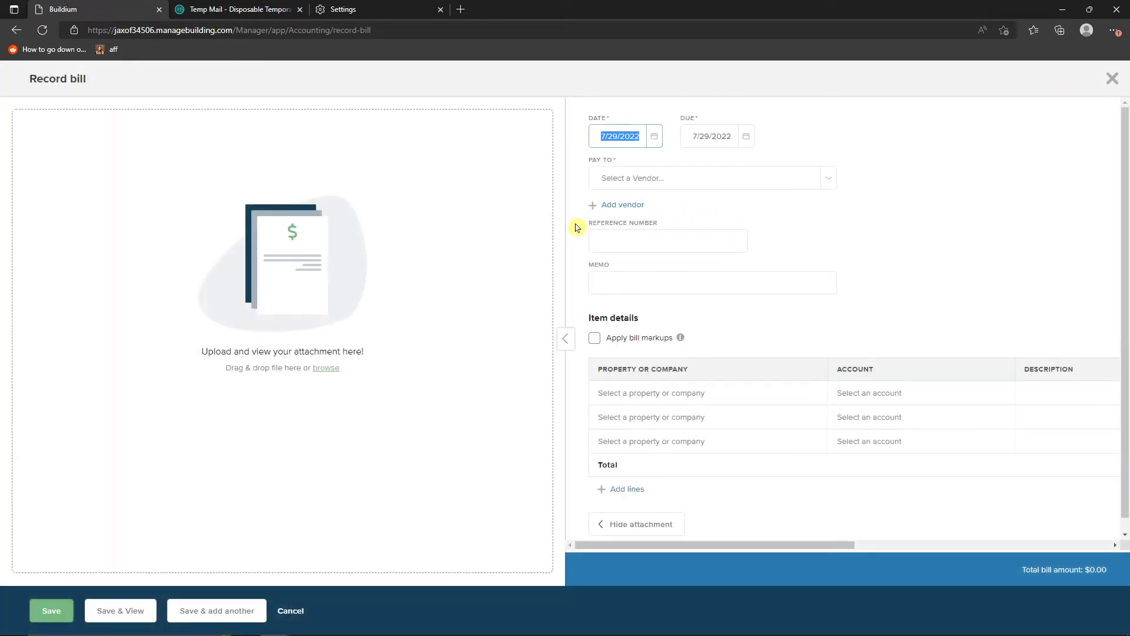
click(658, 180)
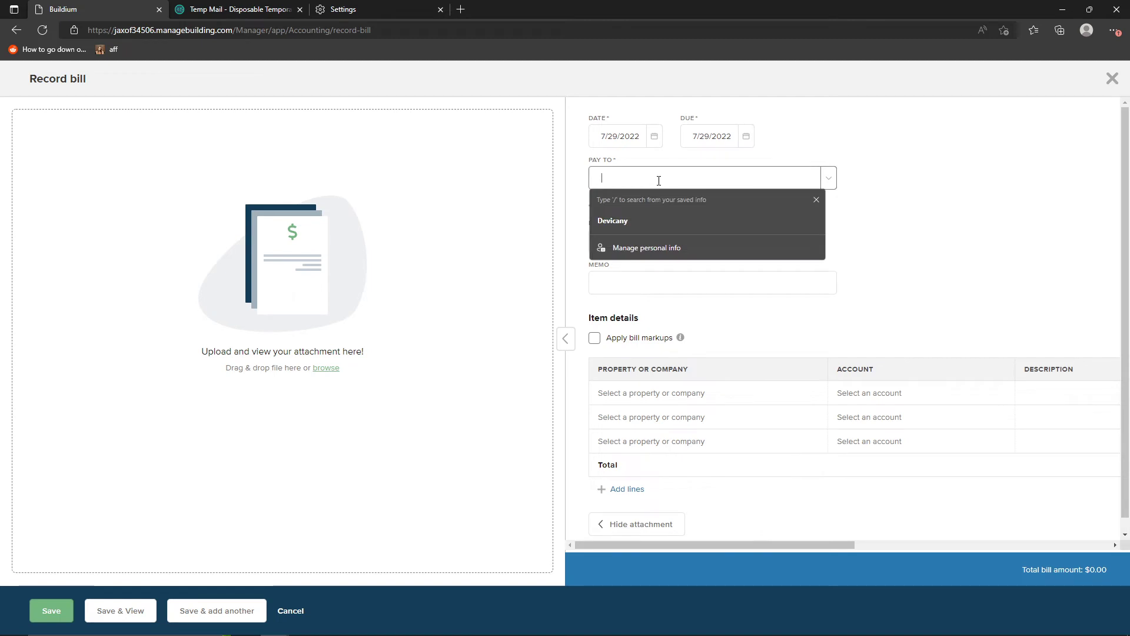
click(828, 178)
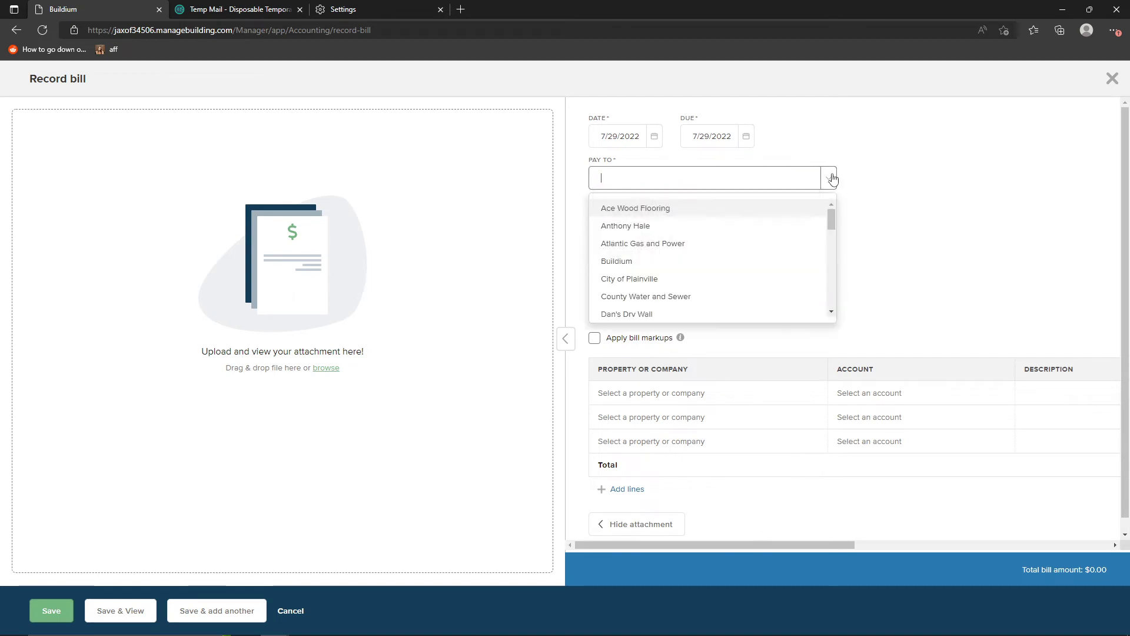
click(711, 244)
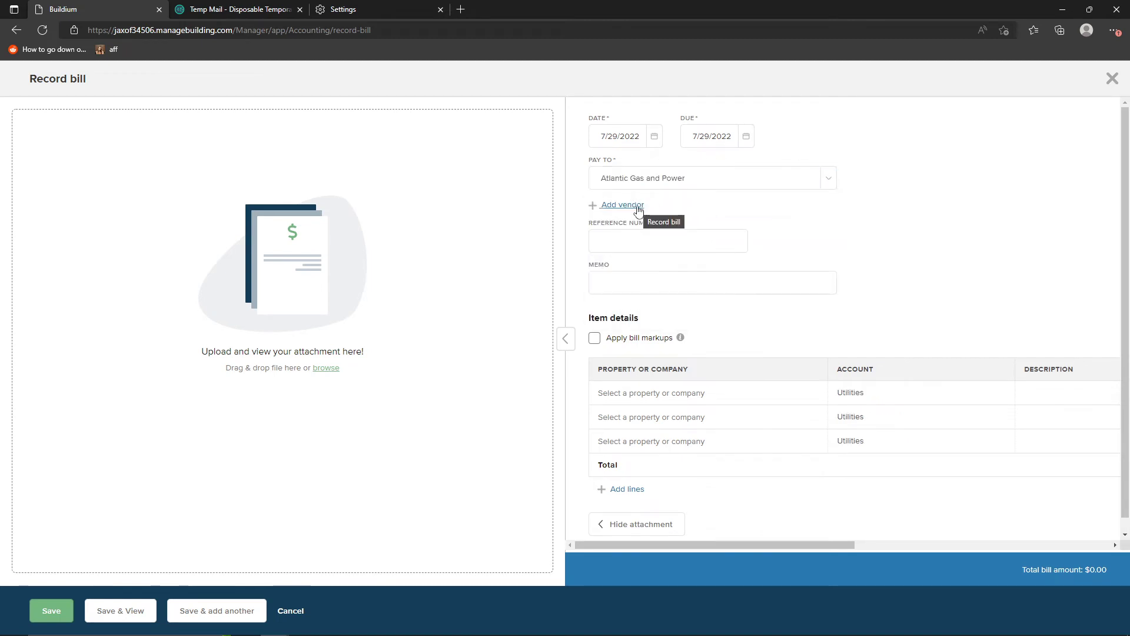
Step: Set the new bill's reference number to 125
key(ctrl+plus)
key(ctrl+plus)
key(ctrl+plus)
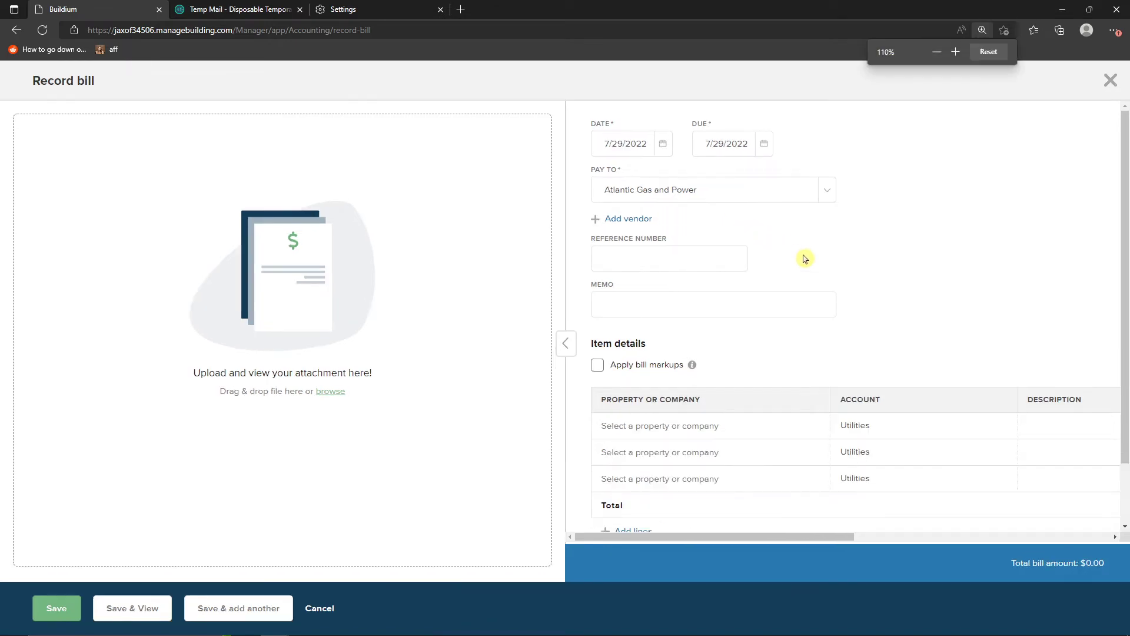
scroll(824, 274, down, 2)
scroll(842, 288, up, 3)
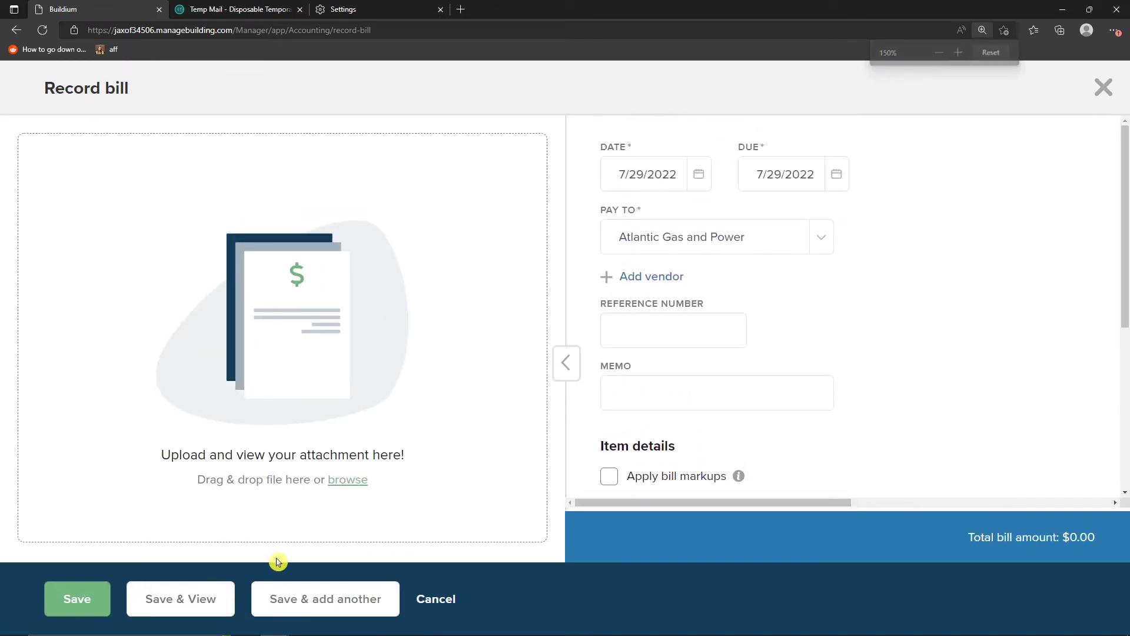
click(700, 339)
scroll(781, 304, down, 2)
text(125)
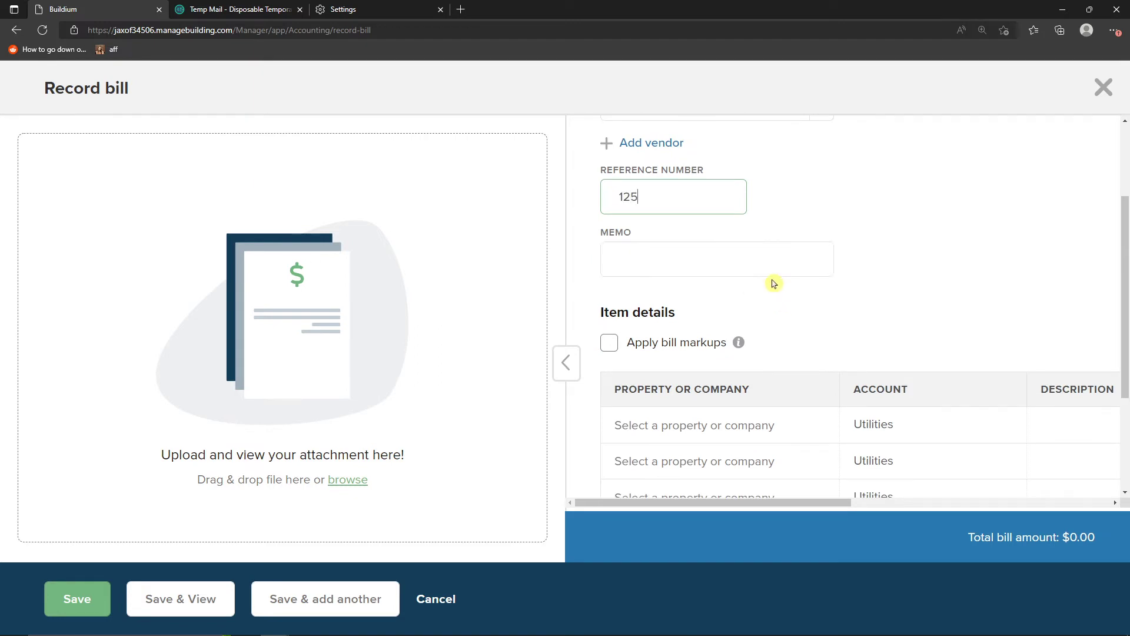
Step: Assign the bill's first item line to 100 Main Ave (duplex) and the Association Fees account
scroll(759, 288, down, 3)
click(780, 257)
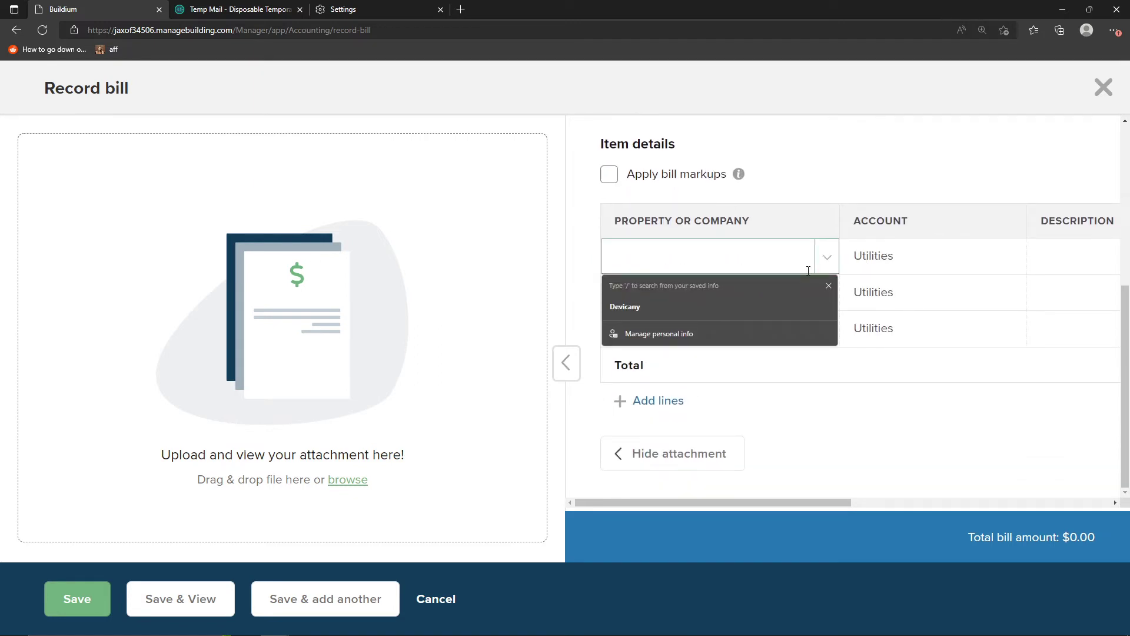
click(732, 387)
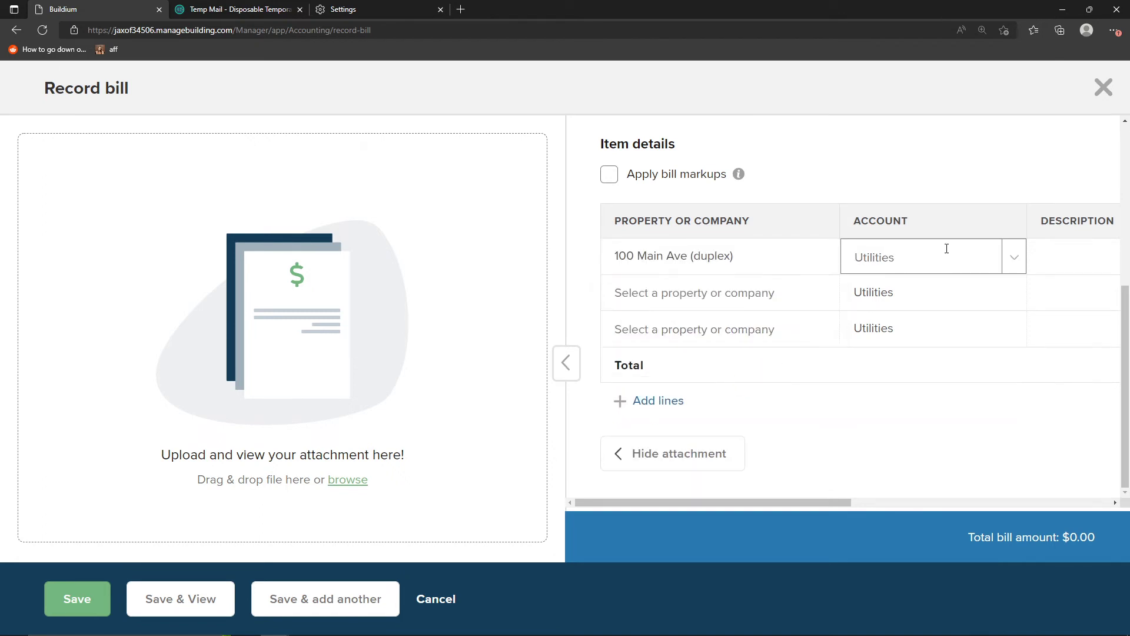
click(947, 249)
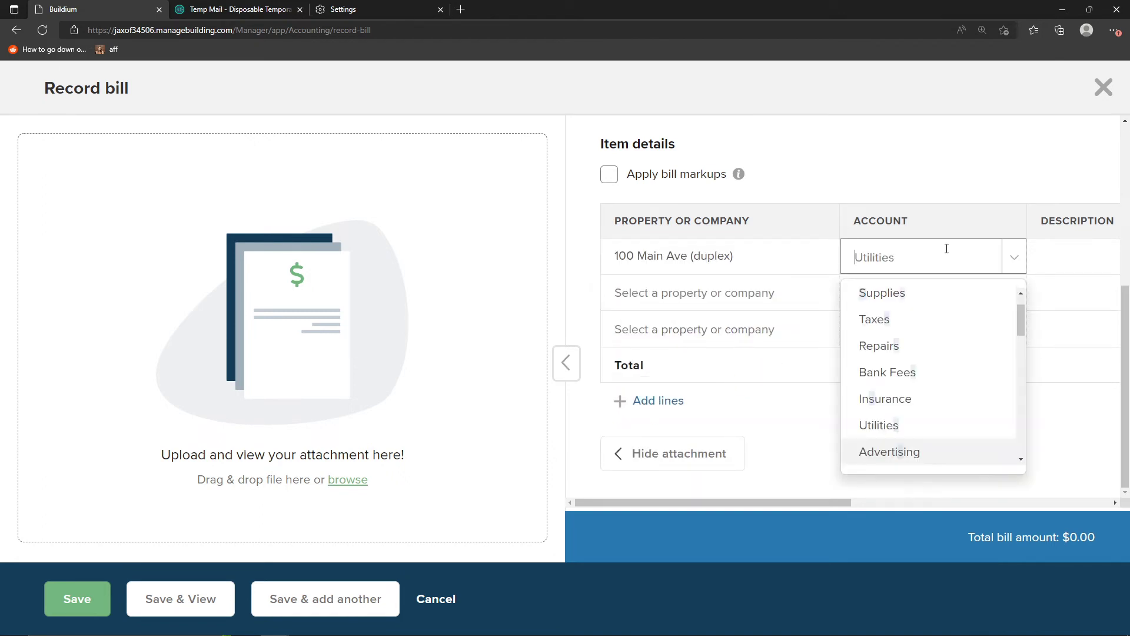
click(942, 328)
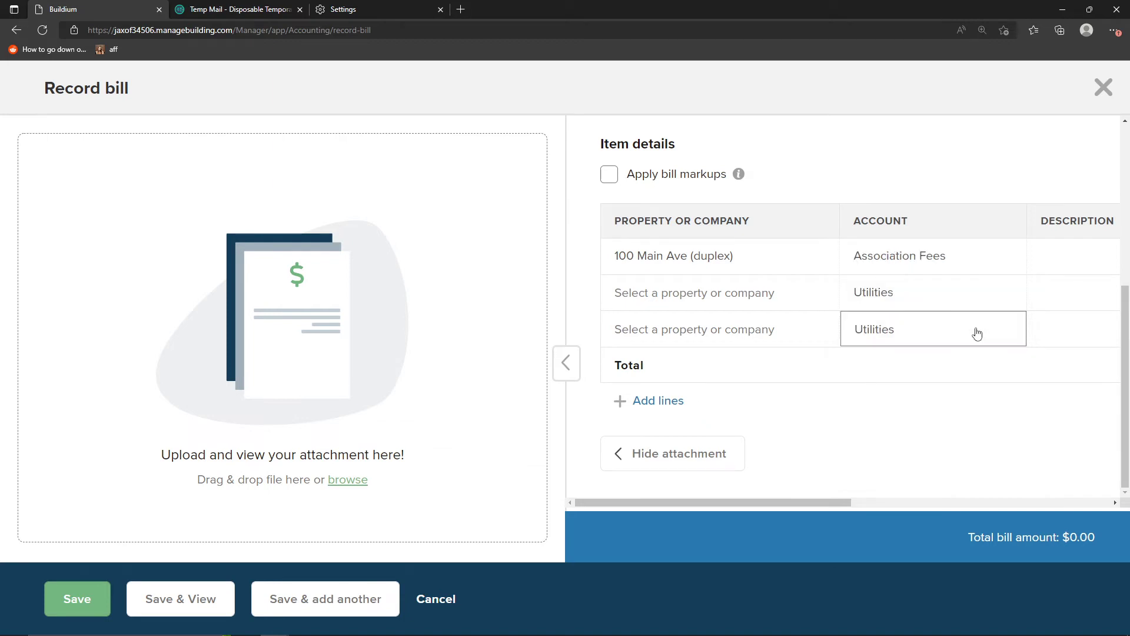
Step: Enter an amount of 100 for the bill's first item line and save the bill
scroll(807, 400, up, 2)
scroll(830, 421, down, 2)
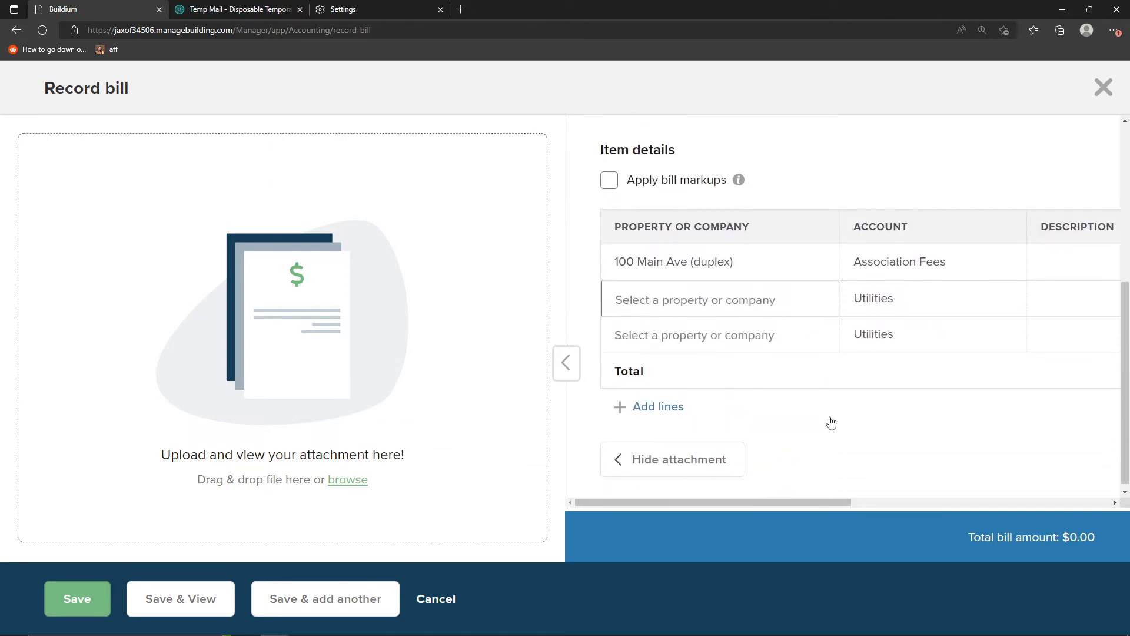
ctrl+scroll(830, 422, down, 1)
scroll(831, 420, down, 2)
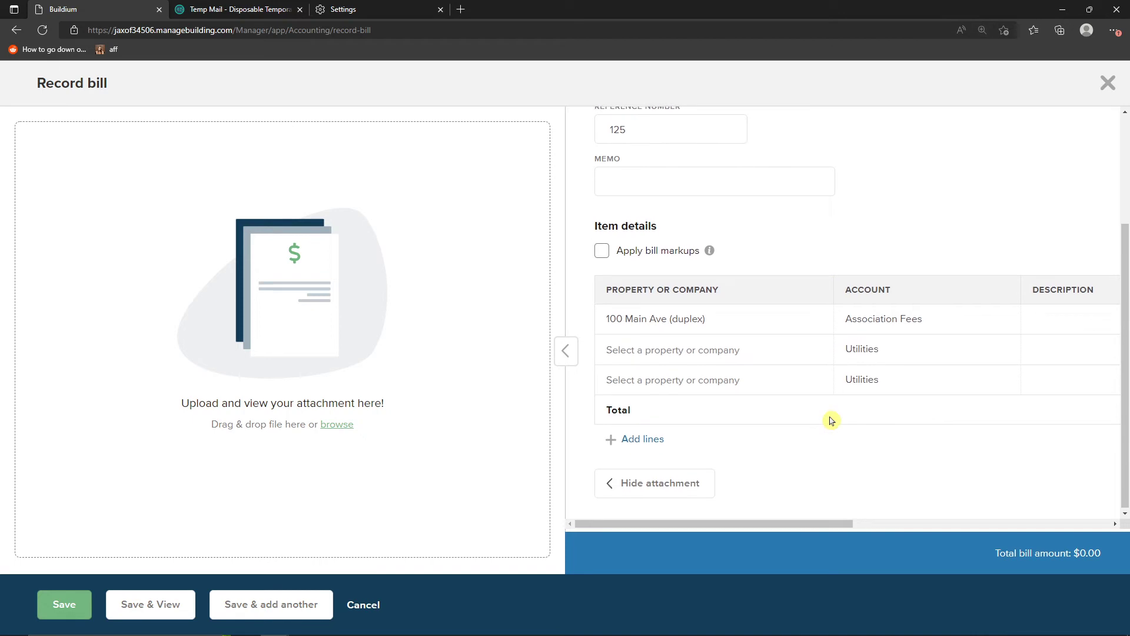
click(82, 612)
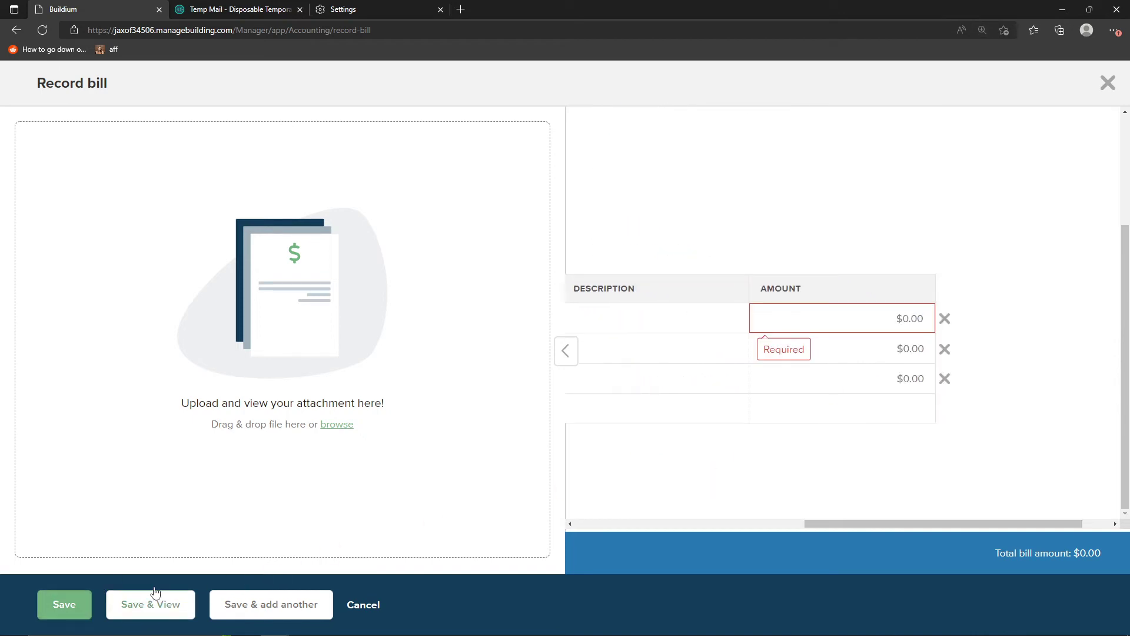
text(100)
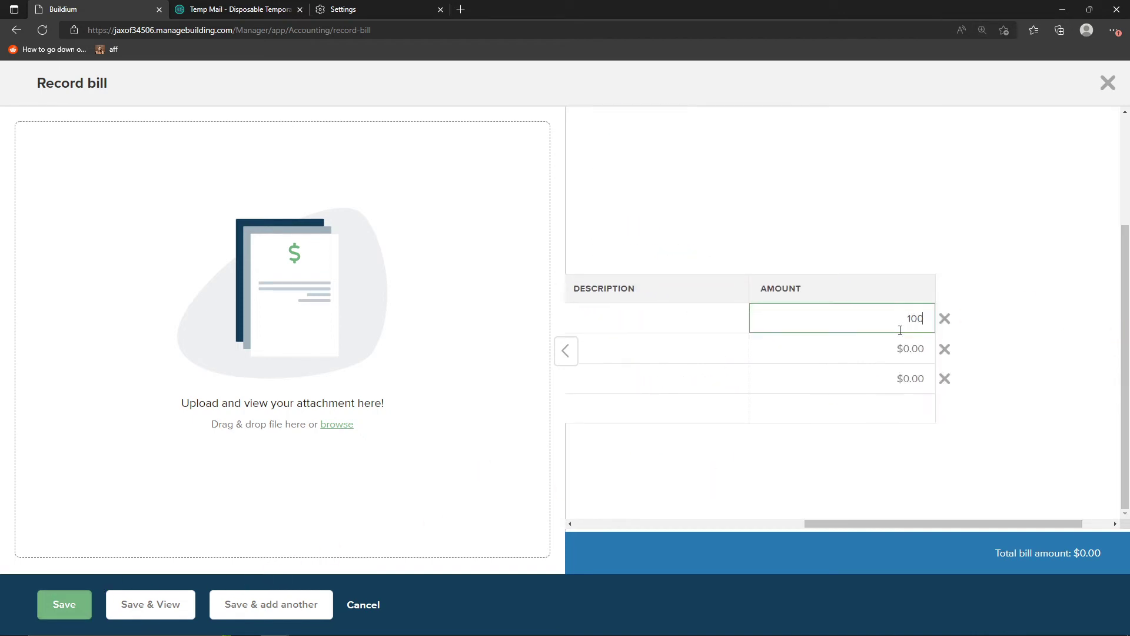
drag(805, 523, 586, 521)
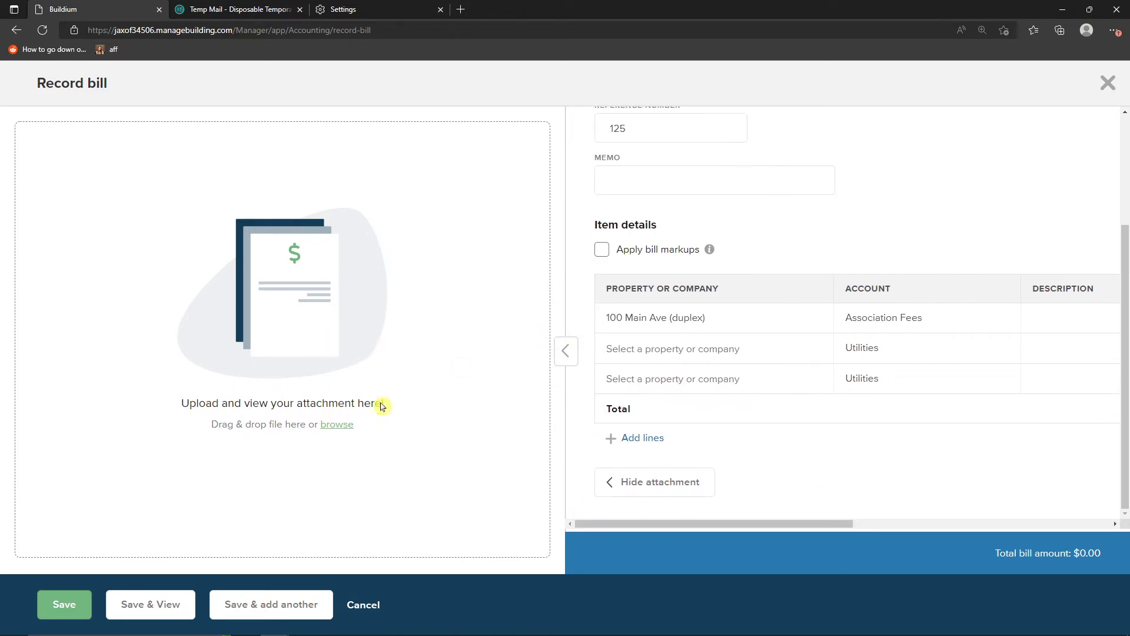
click(57, 617)
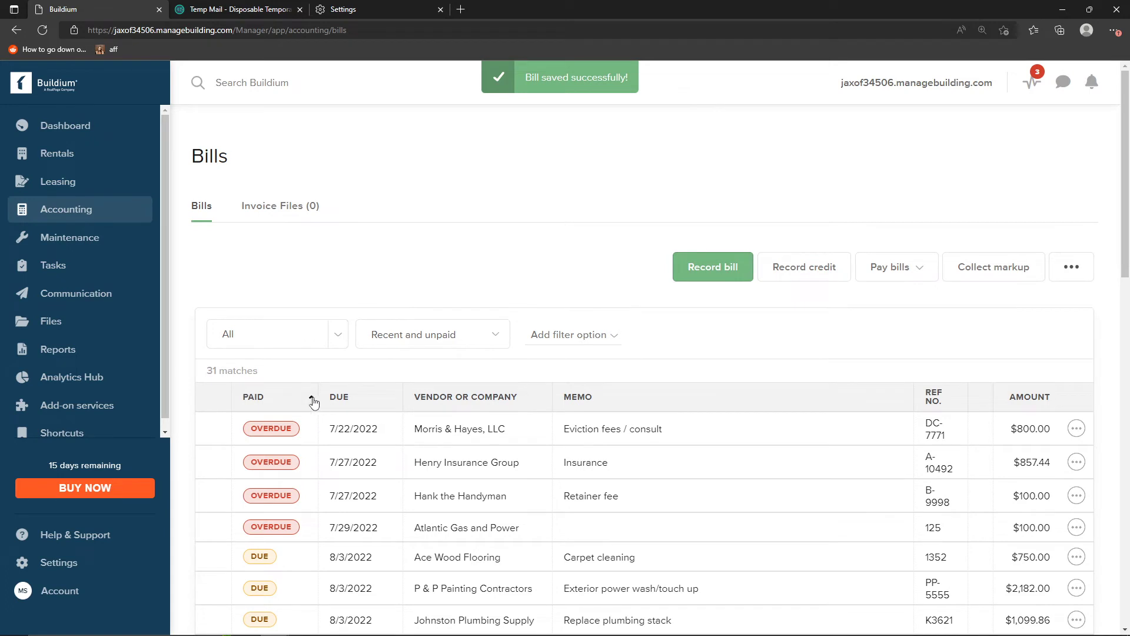
Step: Sort the bills by due date, latest first, and go to the accounting general ledger
click(339, 397)
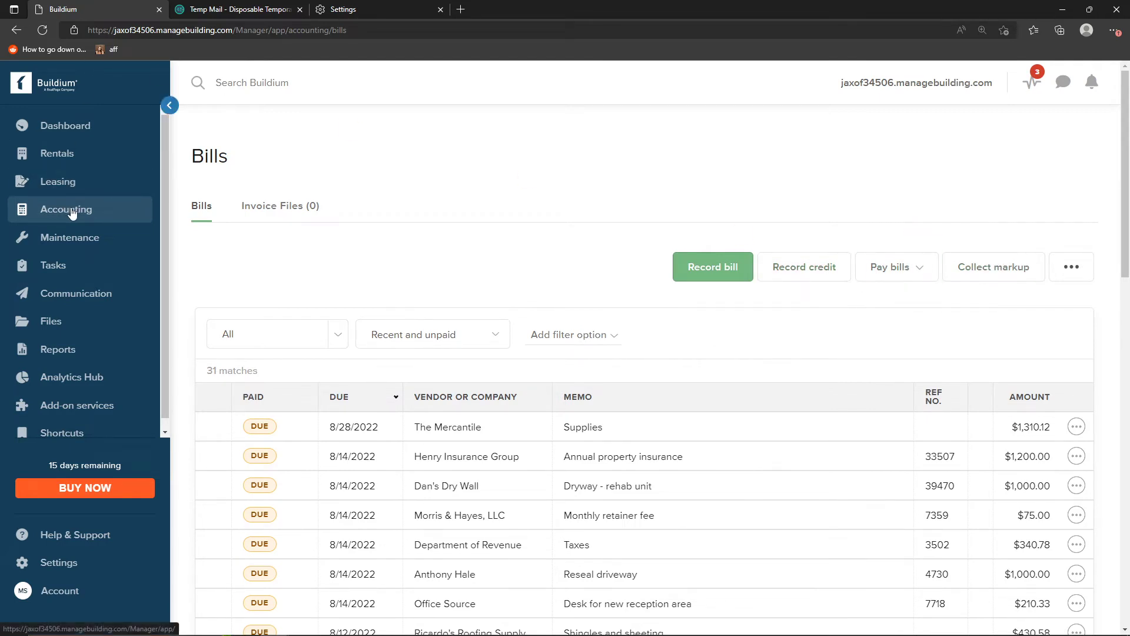
mouse_move(70, 212)
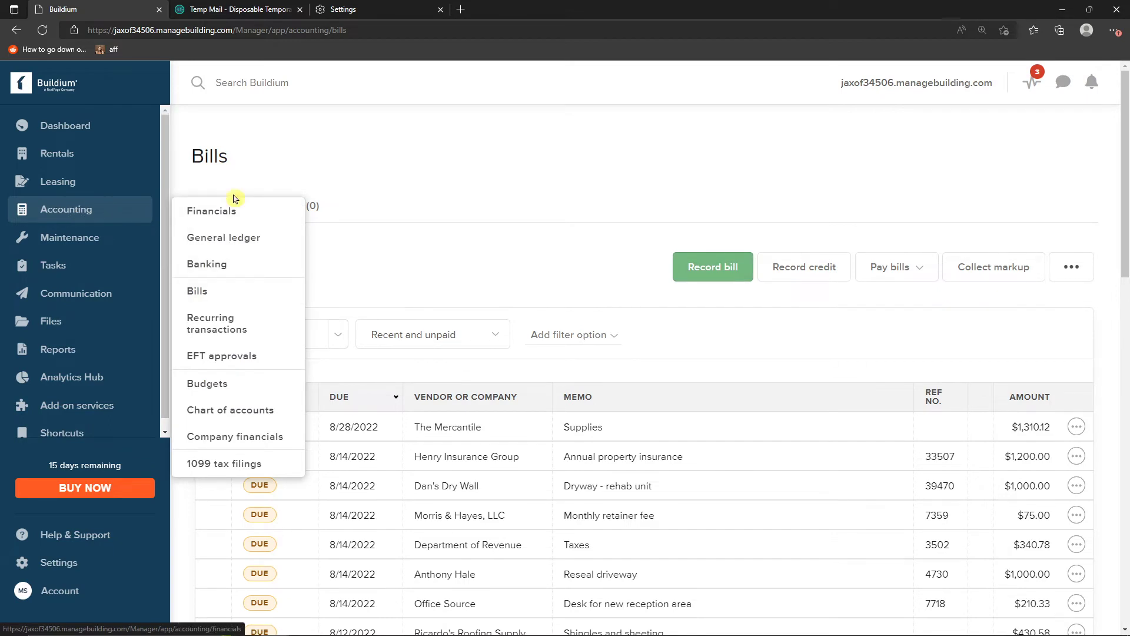
click(258, 238)
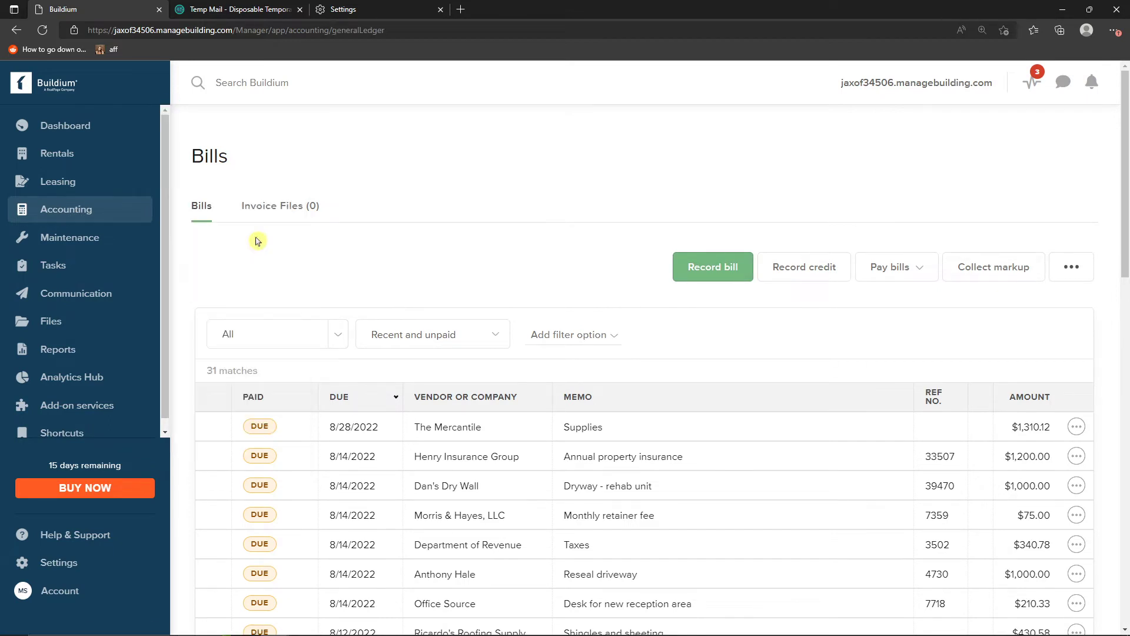
Step: View the bank accounts on the accounting banking page and the list of property budgets
mouse_move(92, 225)
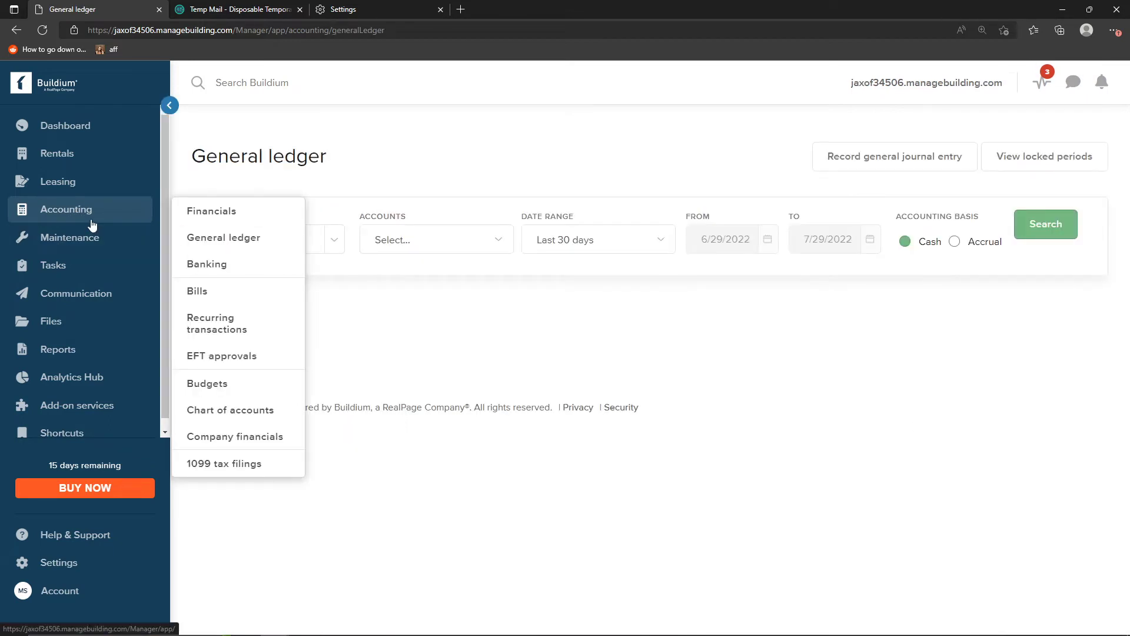
click(227, 270)
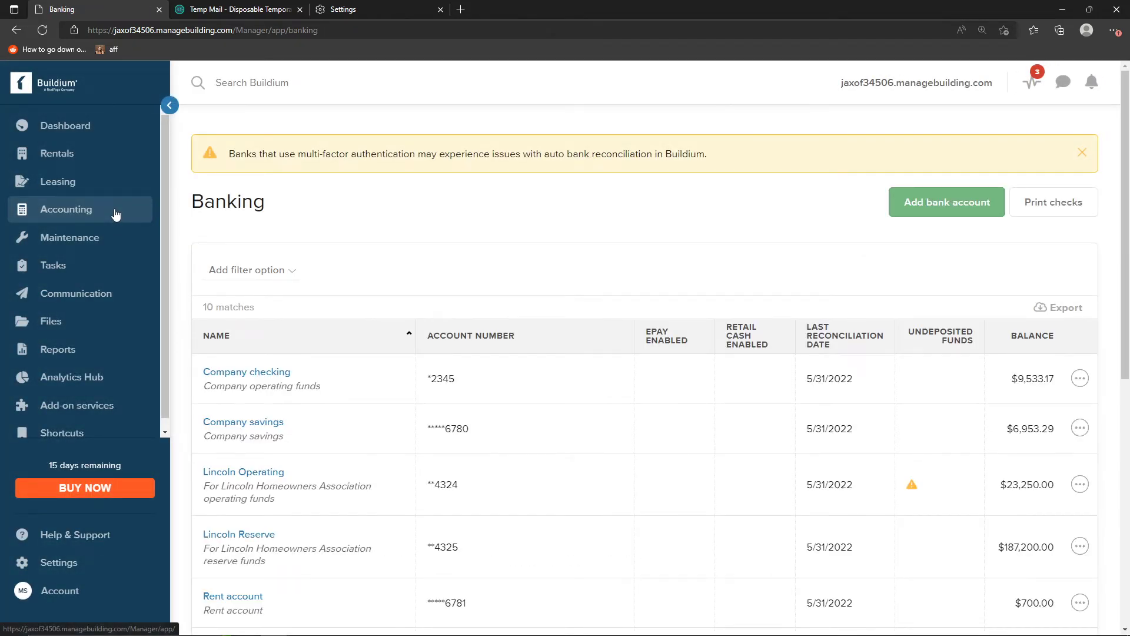
mouse_move(115, 214)
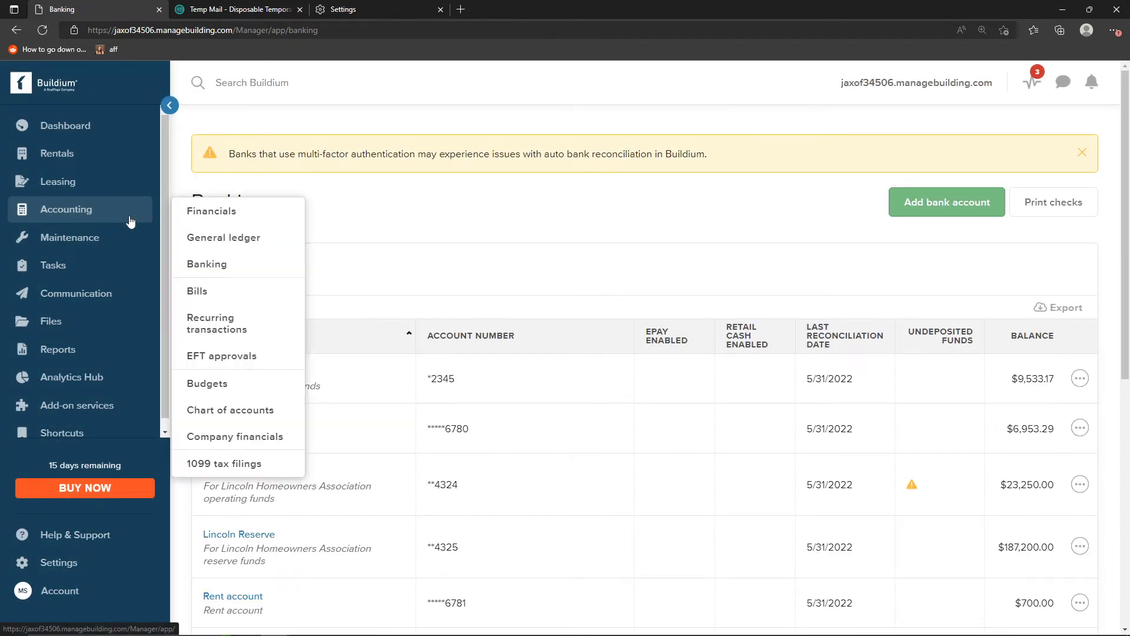
click(270, 393)
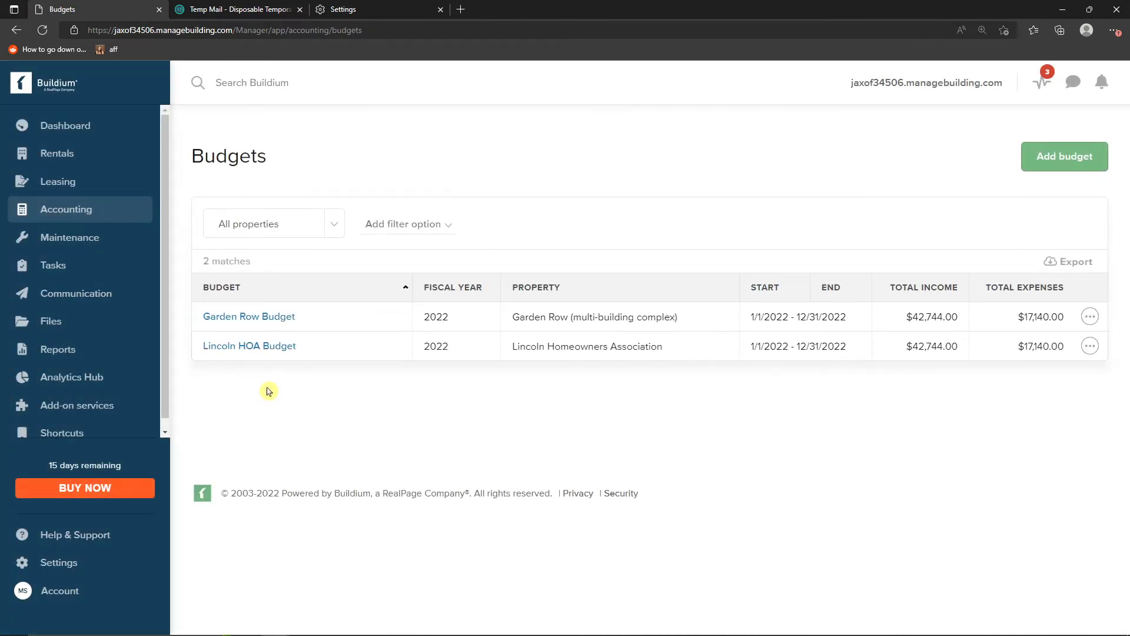
Step: Draft a new budget for 150 Main Ave (fourplex) named Budget Practice, with the fiscal year starting in January
click(1085, 160)
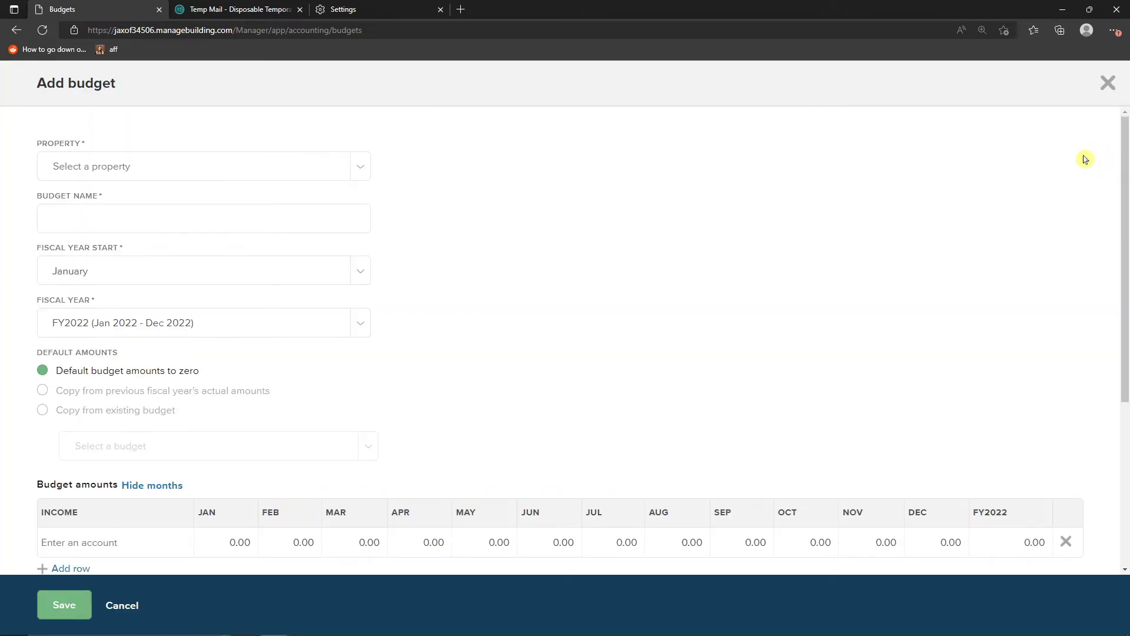
click(229, 176)
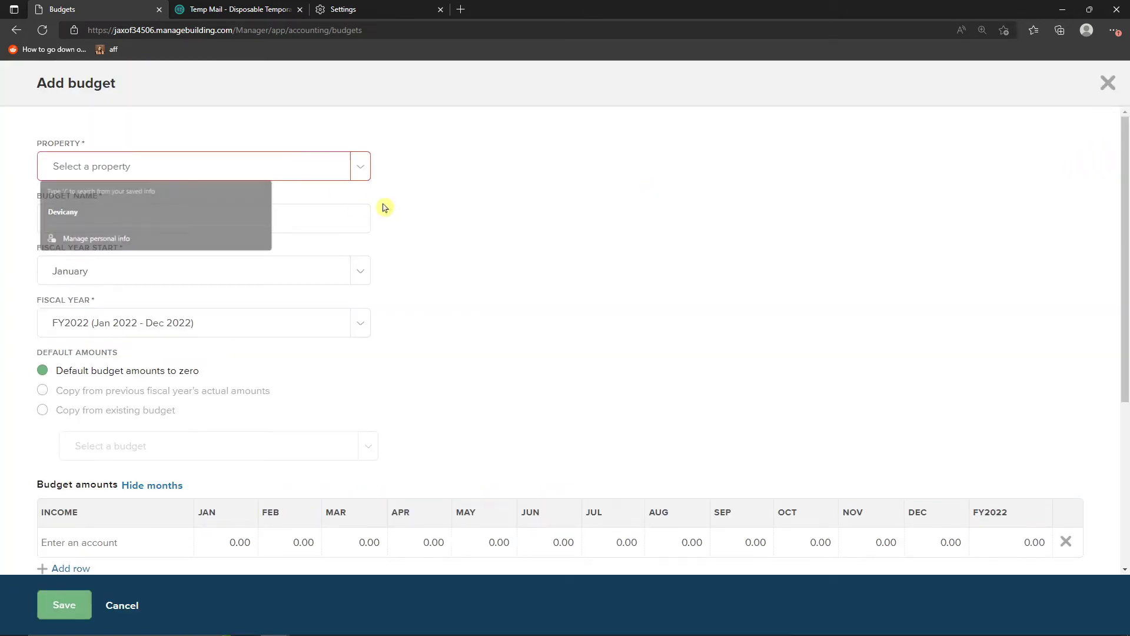
click(281, 247)
click(365, 221)
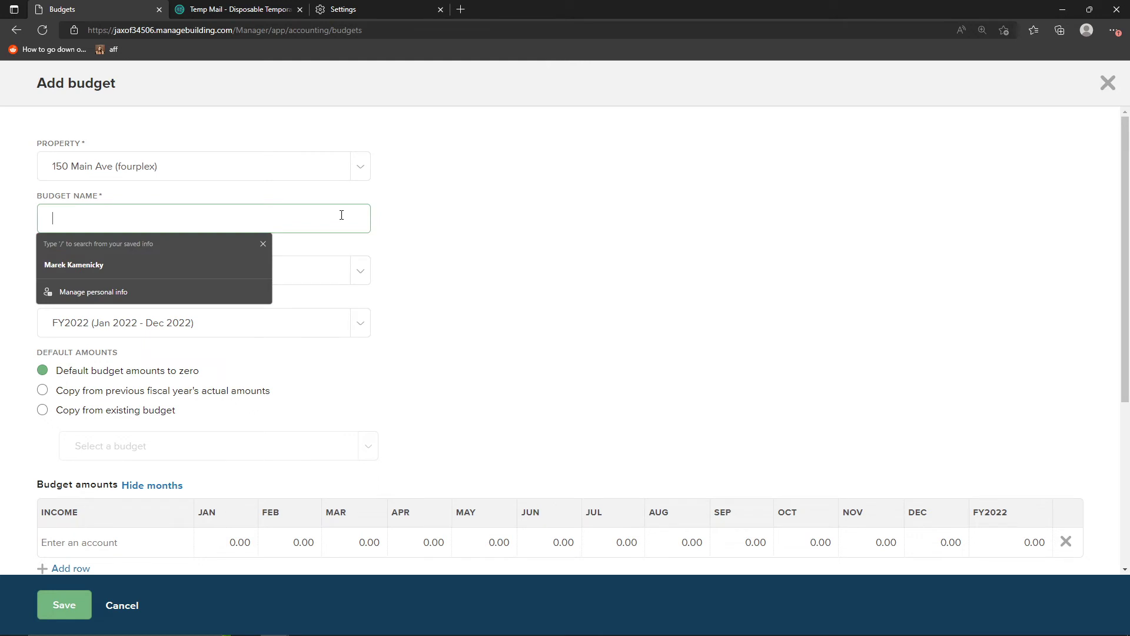
click(329, 223)
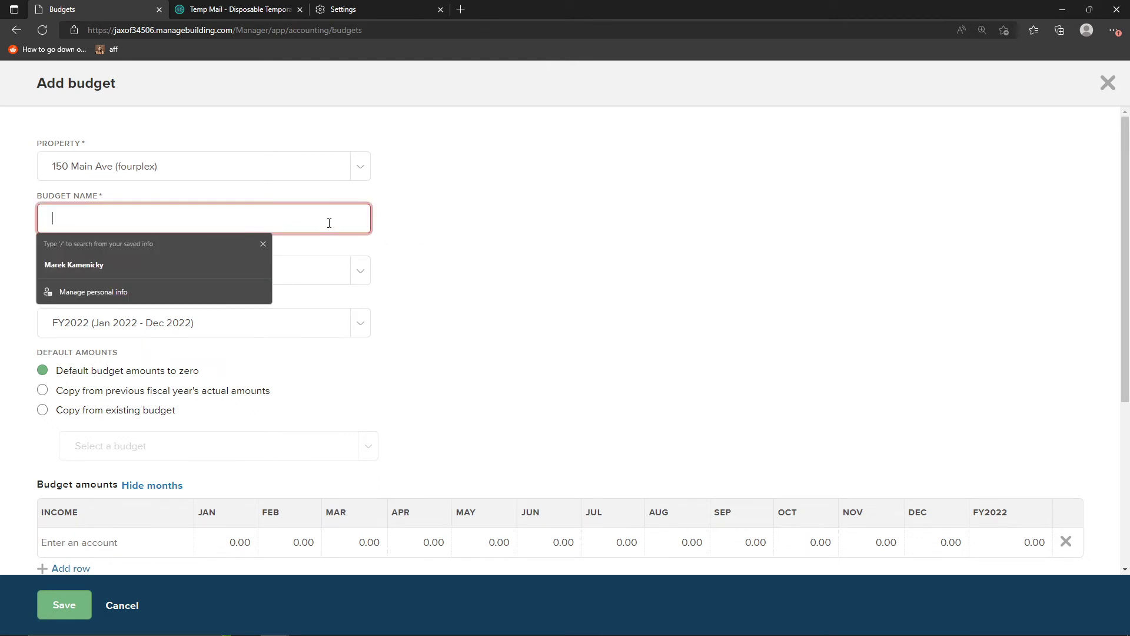
text(Budget Practic)
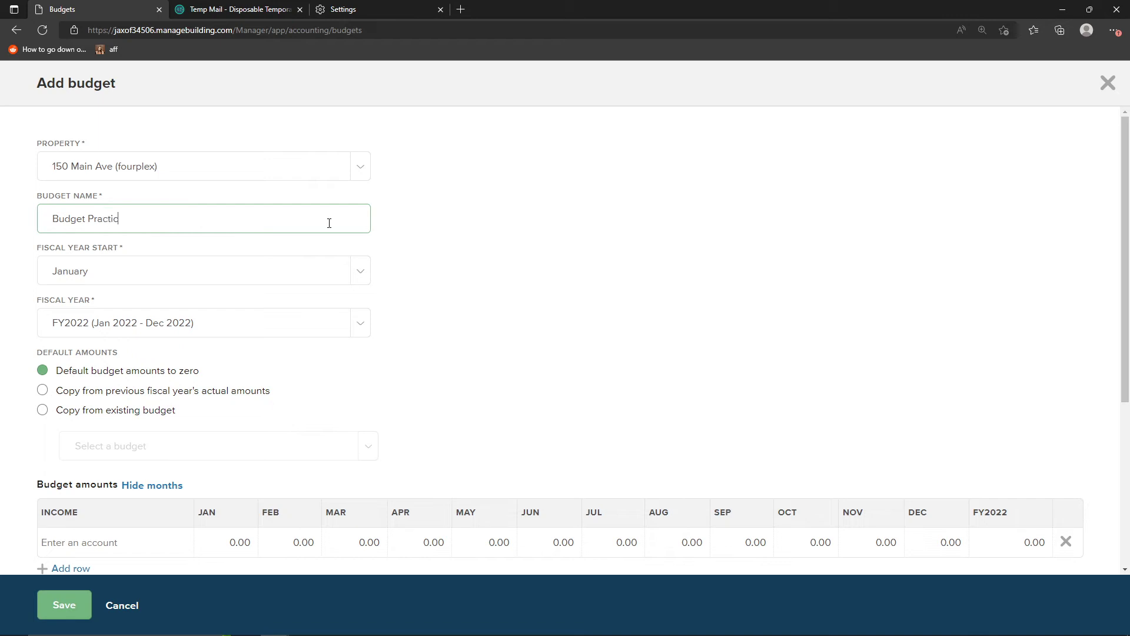
click(353, 270)
click(55, 307)
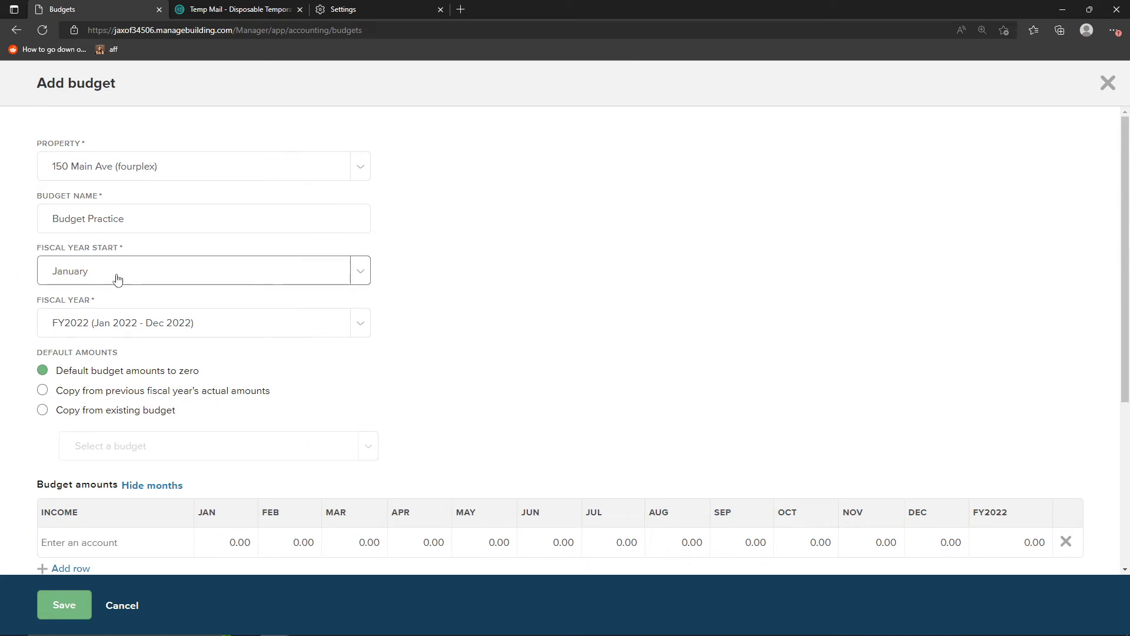
Step: Look through the draft budget's default amount options and its income, expense and totals tables, and discard the budget
scroll(194, 294, down, 3)
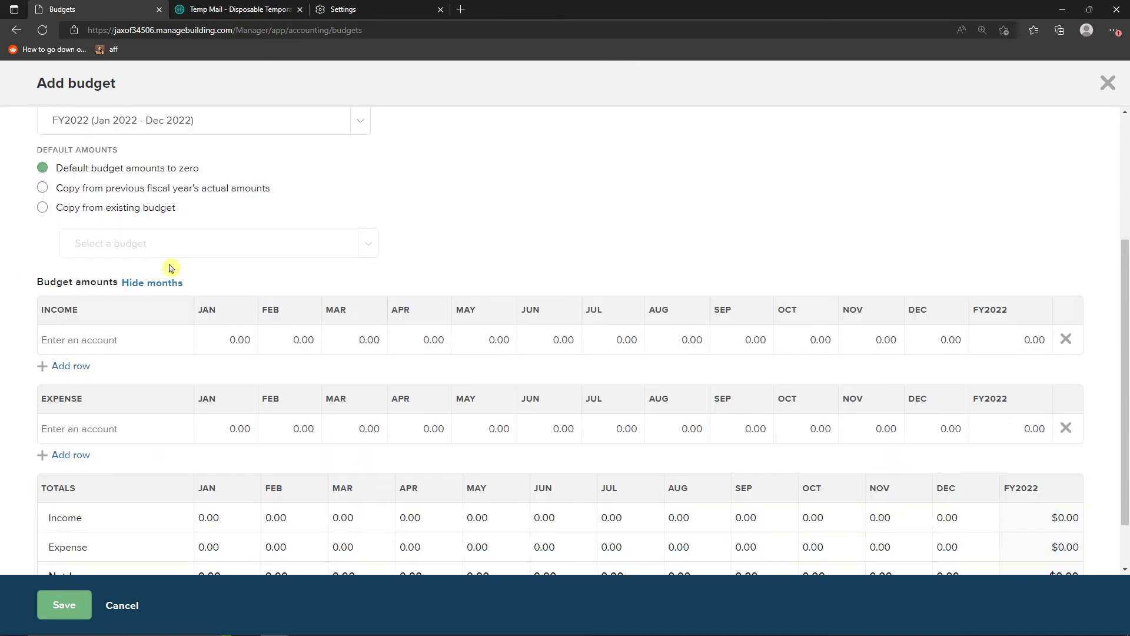
scroll(171, 264, down, 2)
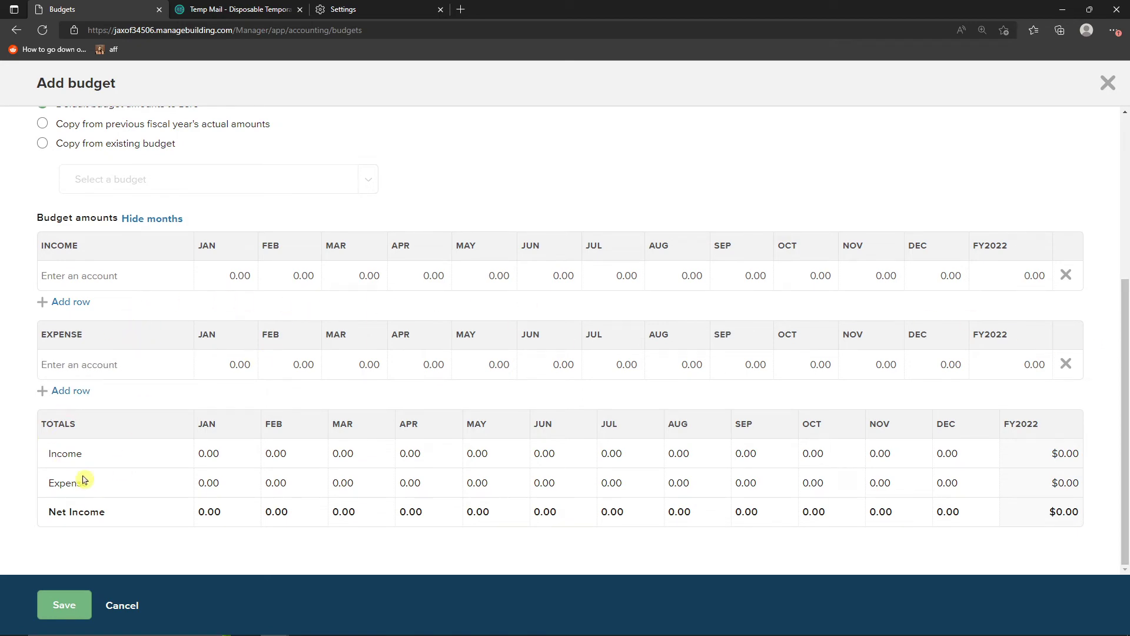
scroll(53, 488, up, 3)
click(115, 610)
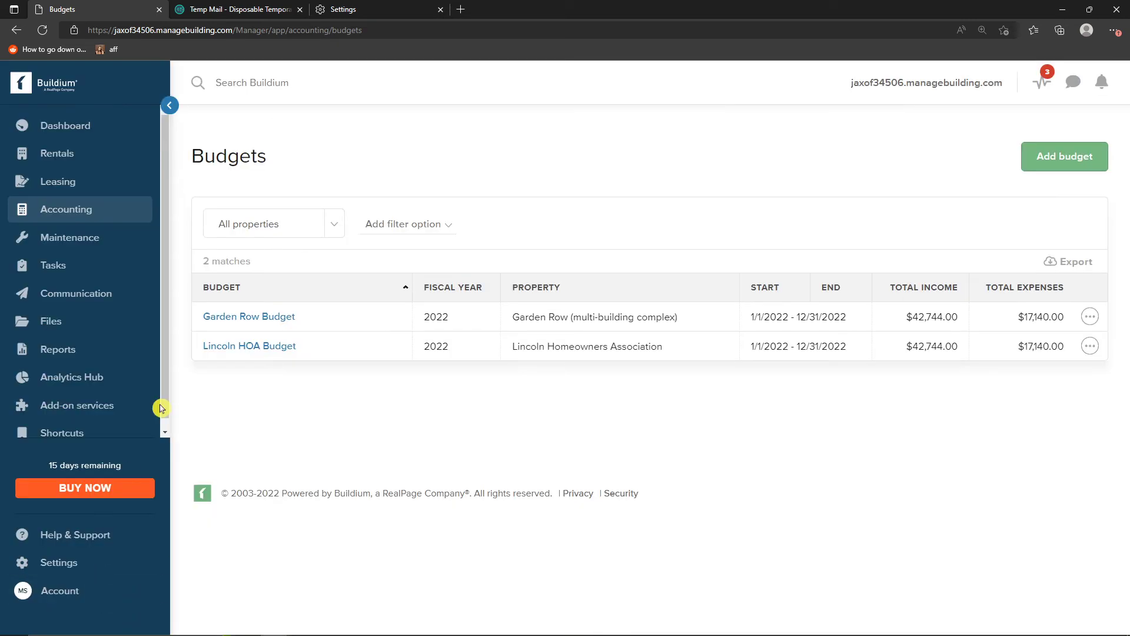
Step: View the maintenance vendors list and start adding a new vendor
mouse_move(124, 243)
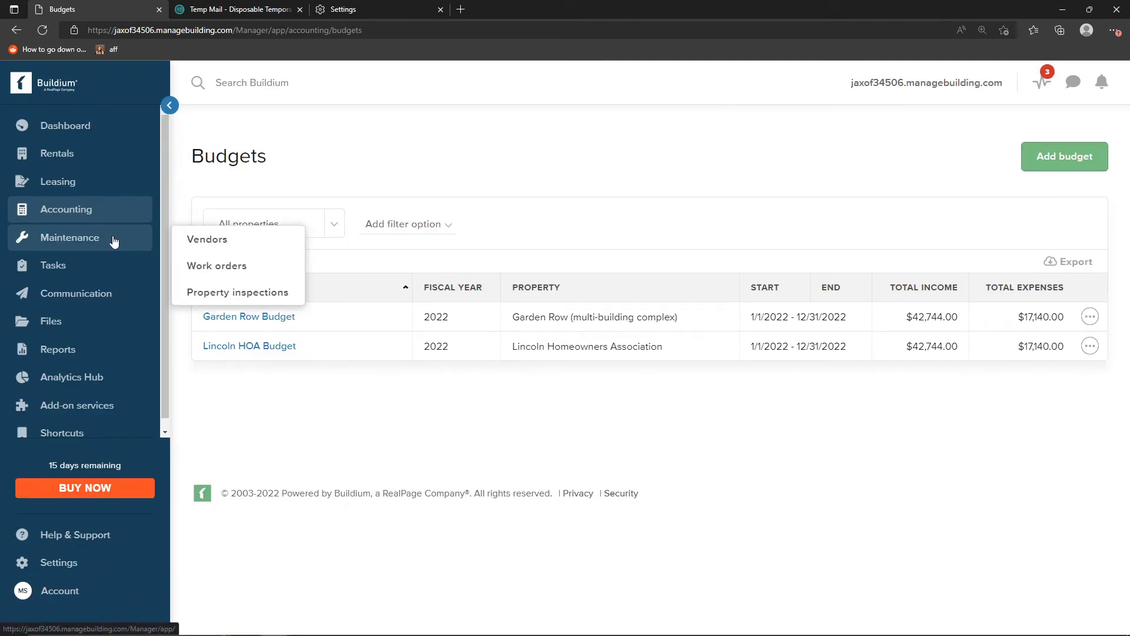
click(244, 251)
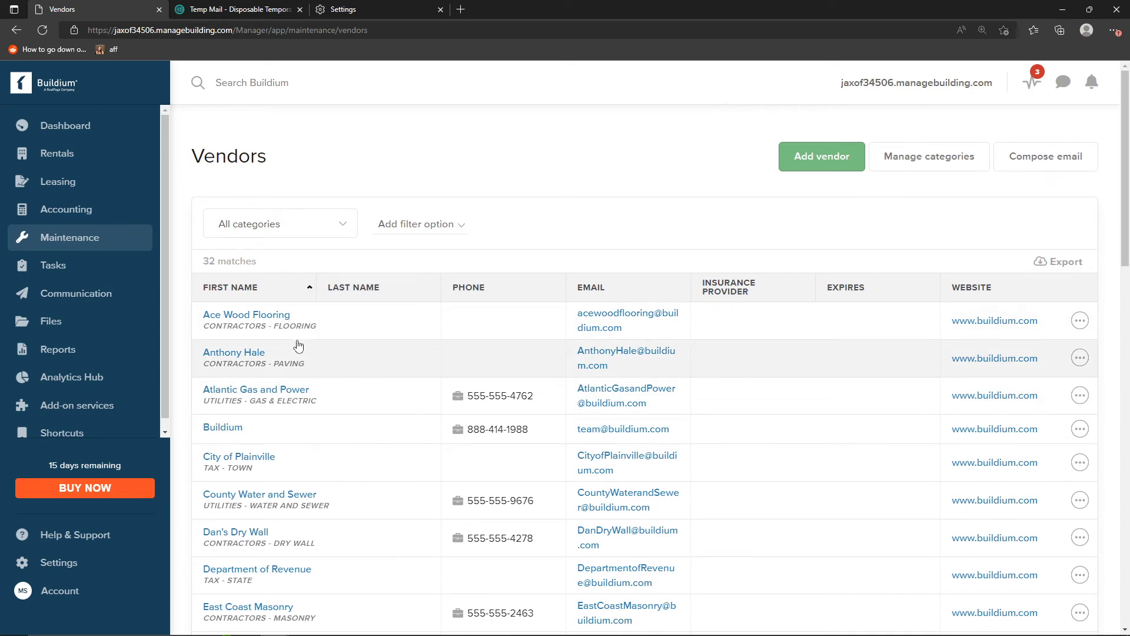
scroll(348, 370, down, 2)
scroll(365, 380, up, 2)
click(859, 147)
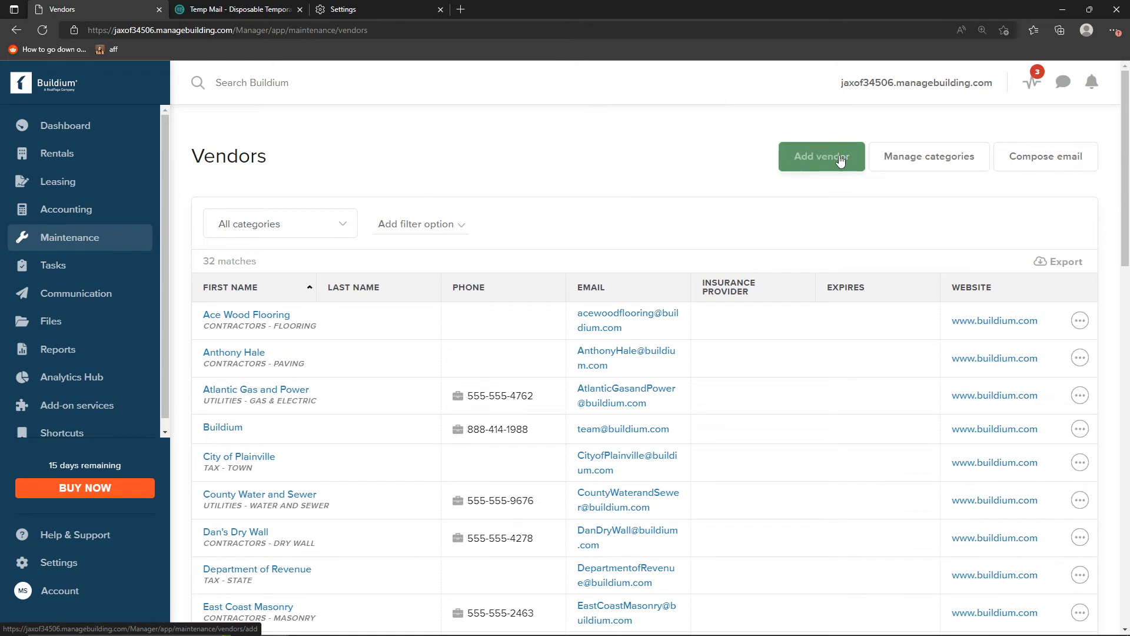
click(840, 160)
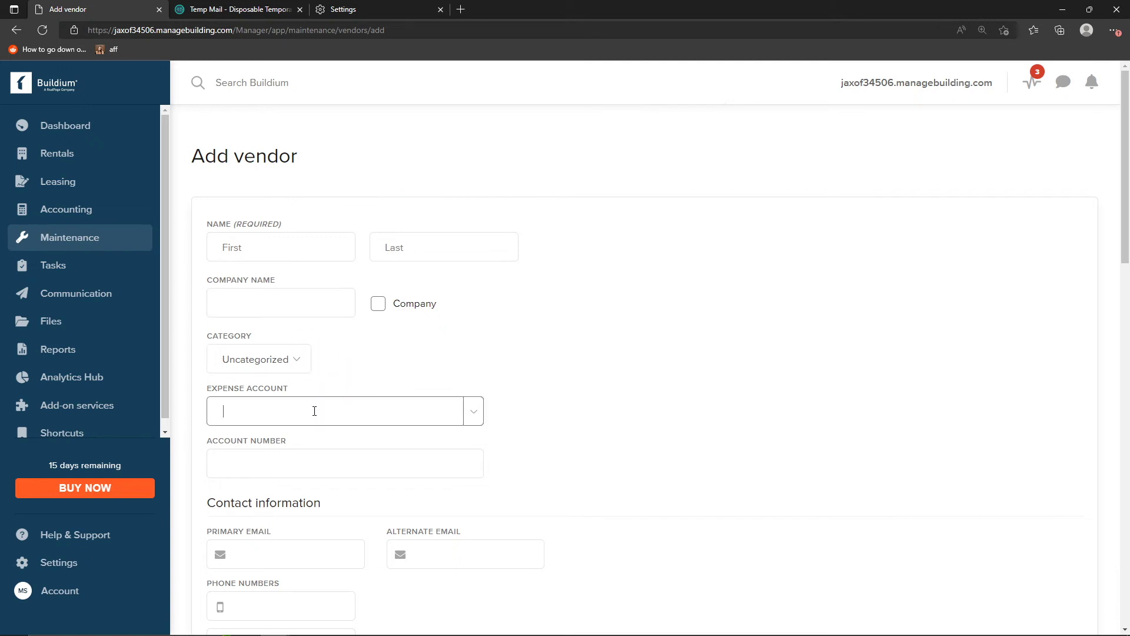
Step: Browse the expense account options and enter the vendor's first and last name
click(476, 412)
click(476, 412)
click(477, 412)
scroll(363, 498, down, 1)
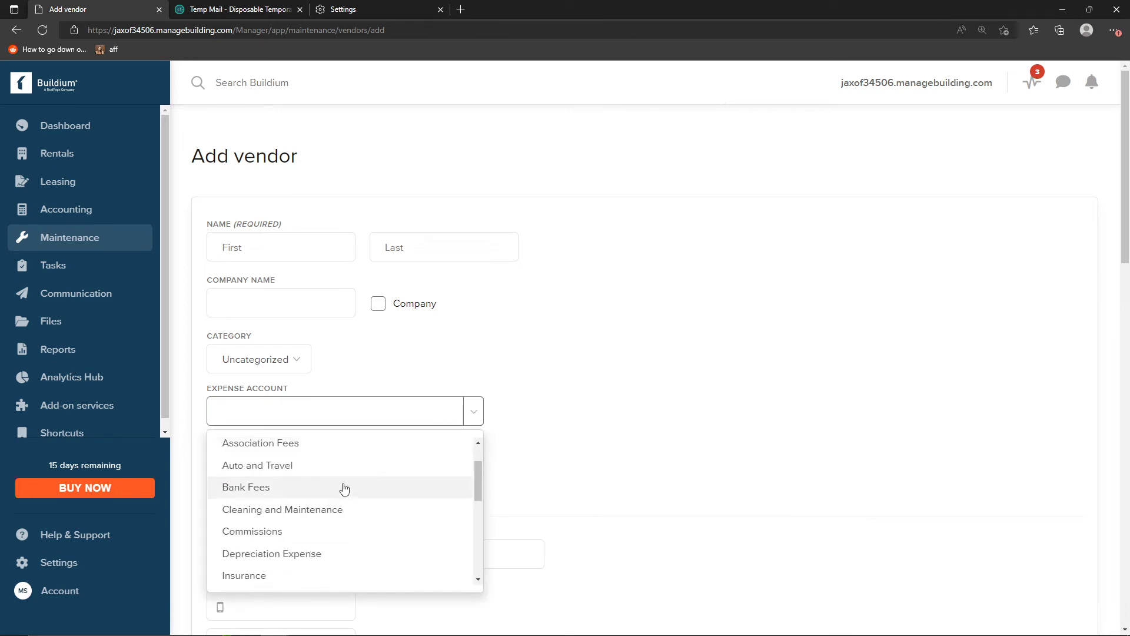
click(318, 257)
text(Marcus)
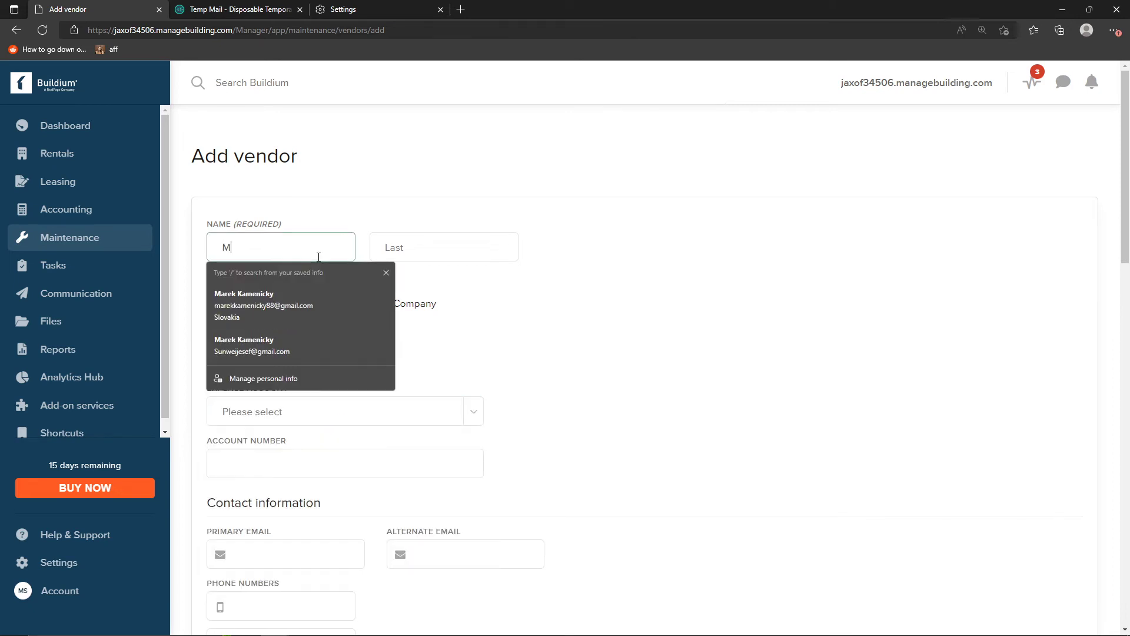
key(Tab)
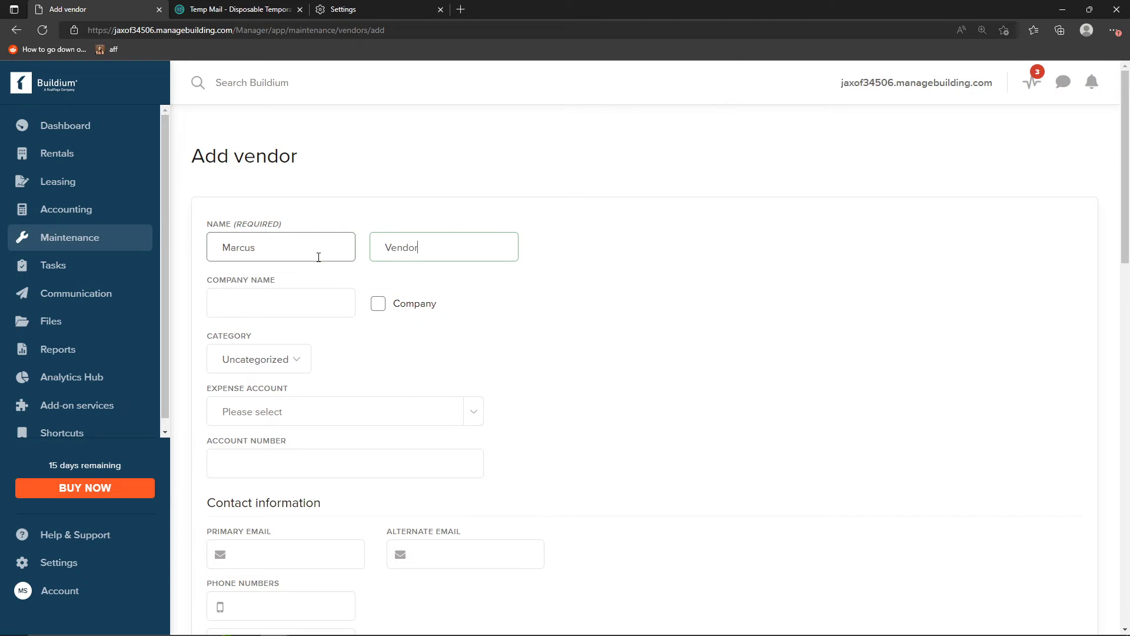
Step: Set the vendor's expense account to Bank Fees, review the remaining optional fields and save the vendor
click(298, 408)
click(474, 413)
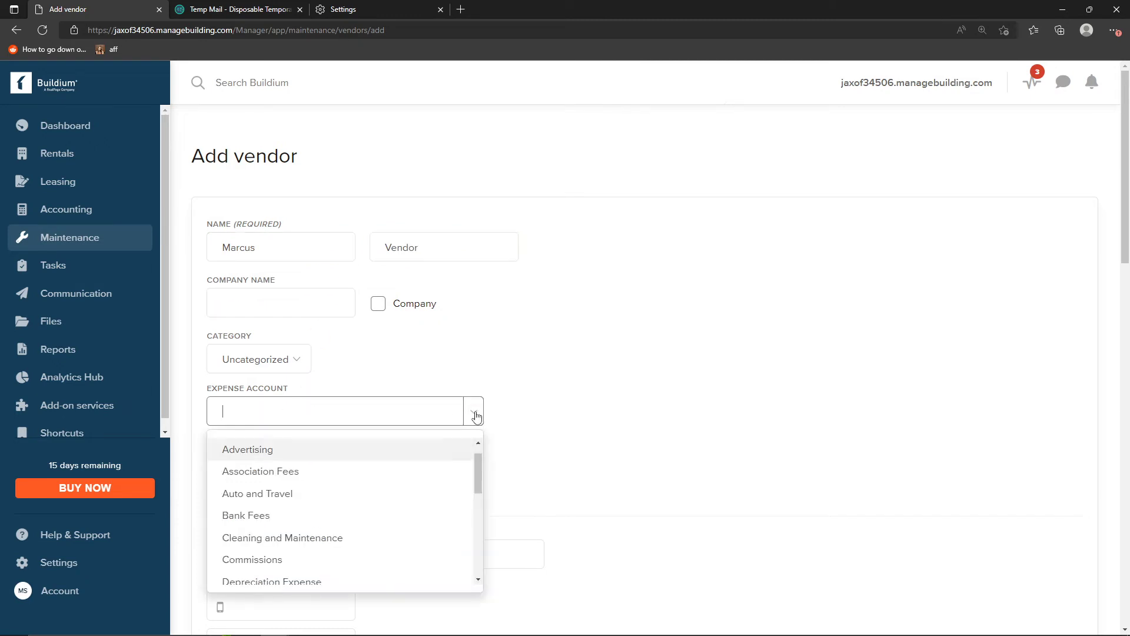
click(342, 515)
scroll(379, 486, down, 3)
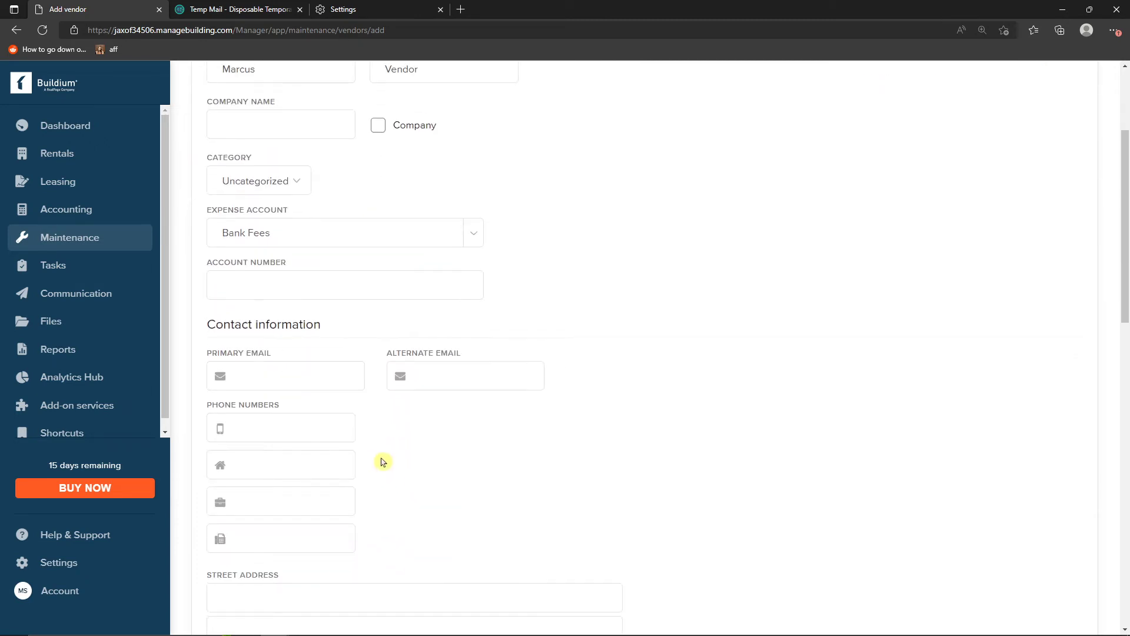
scroll(330, 376, down, 3)
scroll(321, 353, up, 3)
scroll(321, 276, down, 4)
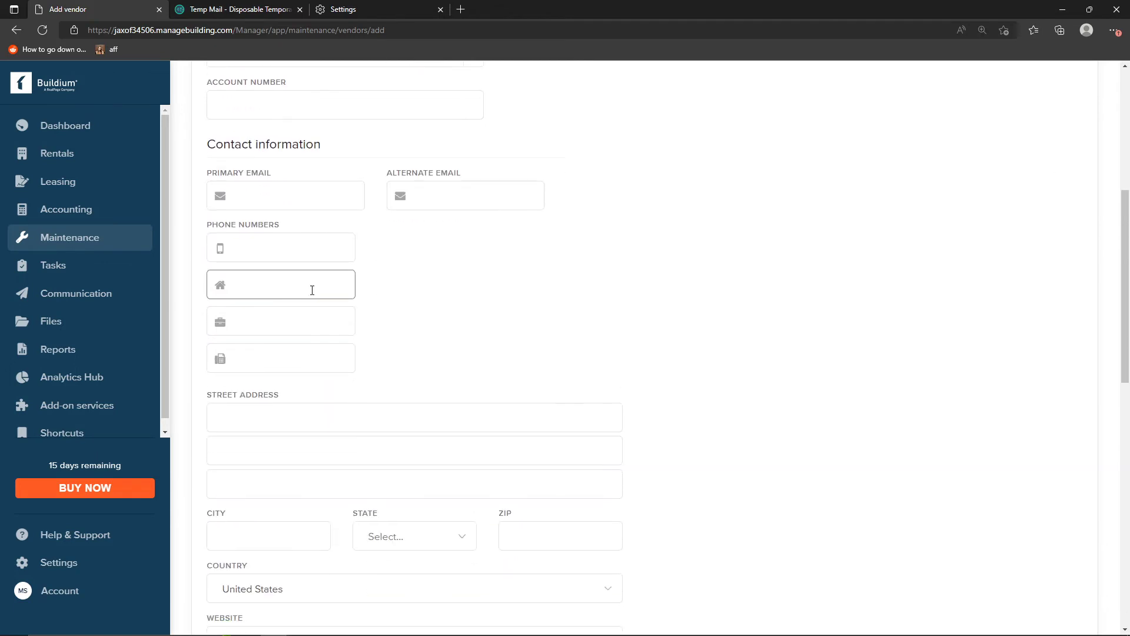
scroll(306, 317, down, 6)
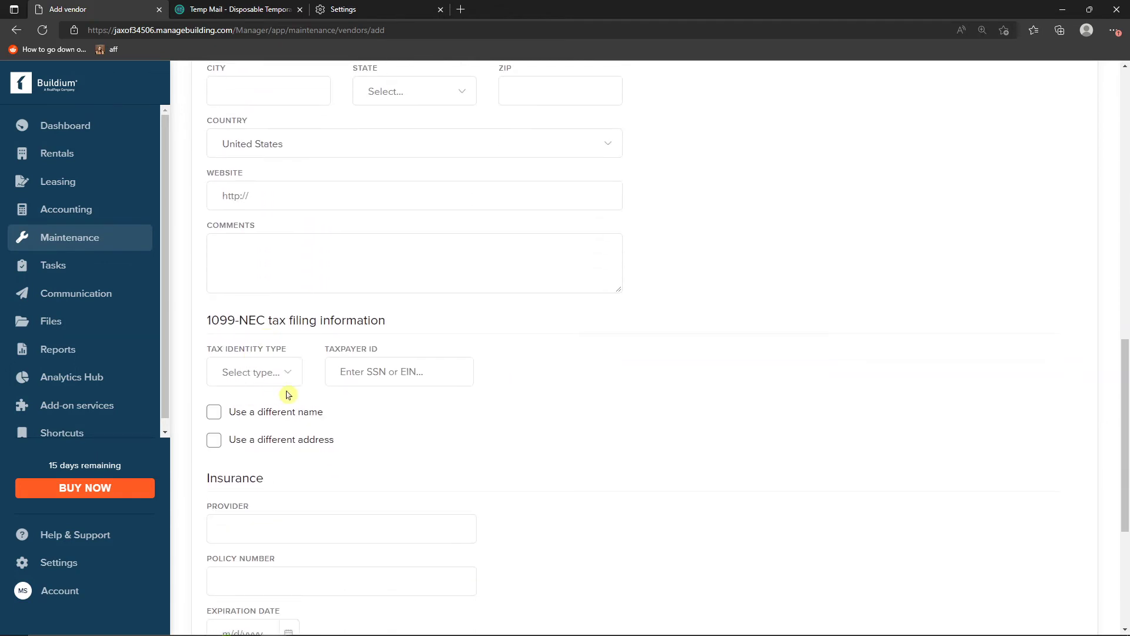
scroll(271, 368, down, 3)
click(212, 484)
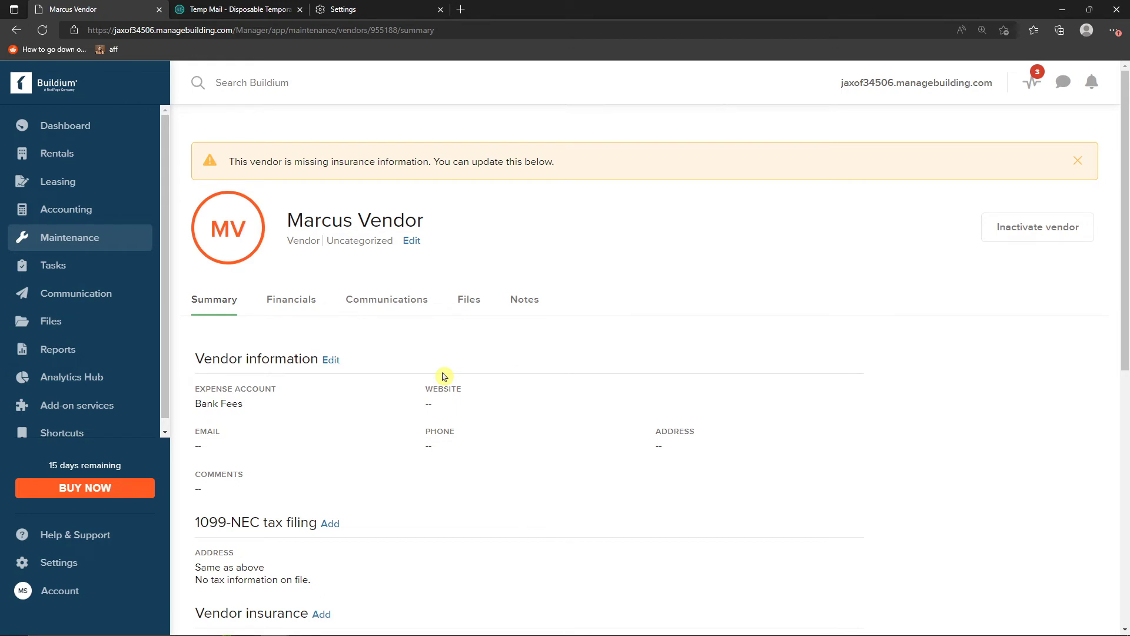
Step: View the maintenance work orders and look through the blank new work order form, leaving it without saving
mouse_move(121, 246)
click(263, 266)
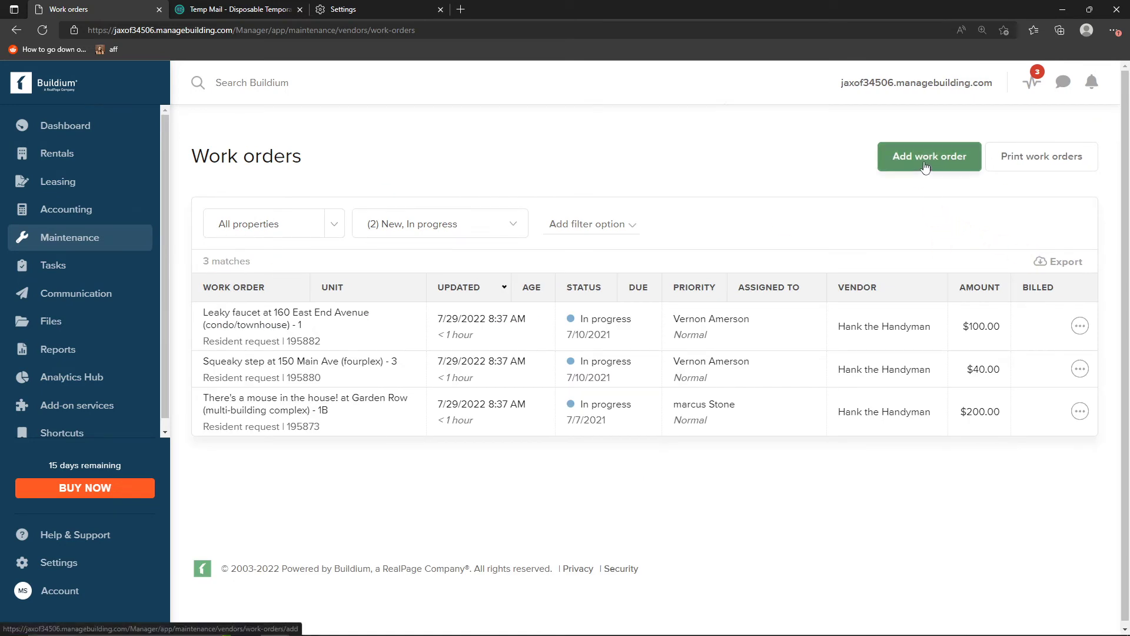
click(910, 167)
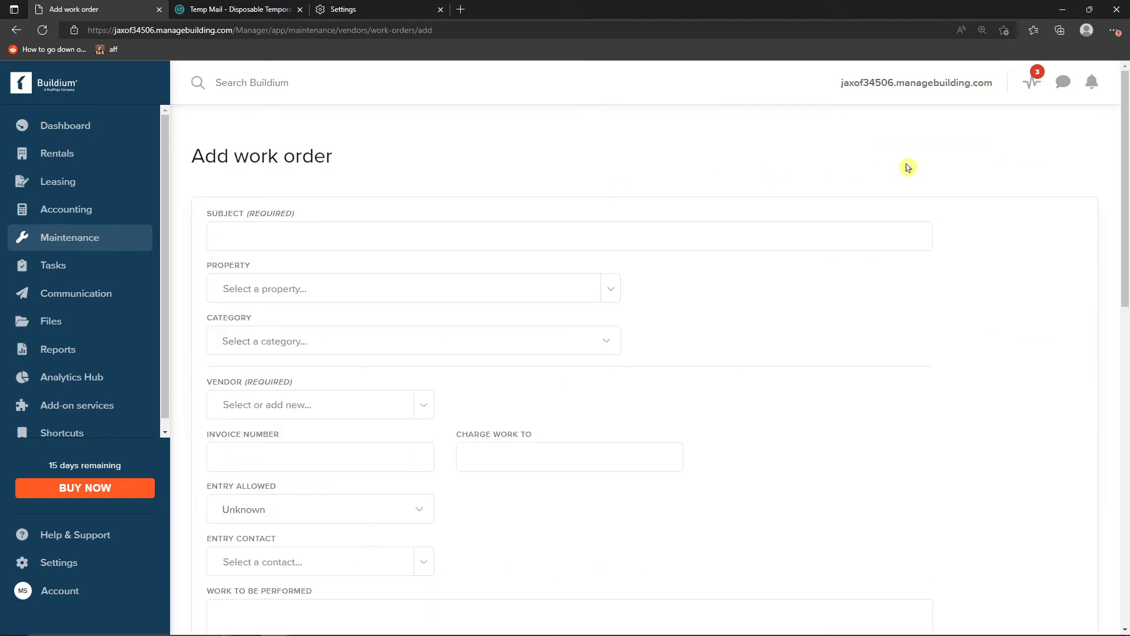
click(382, 237)
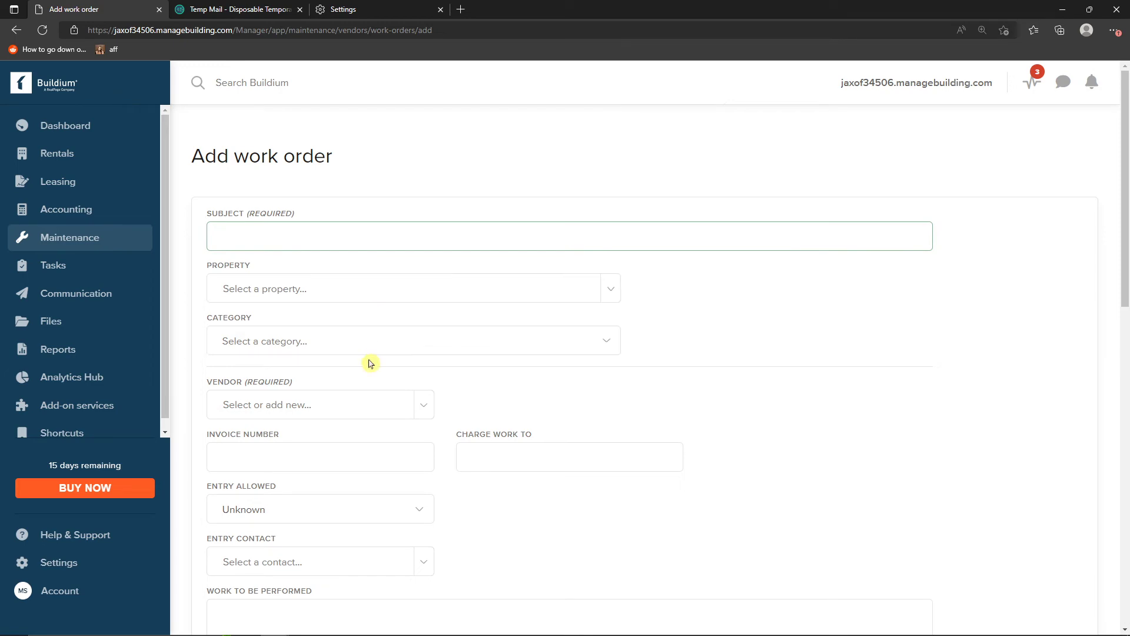
scroll(371, 361, down, 6)
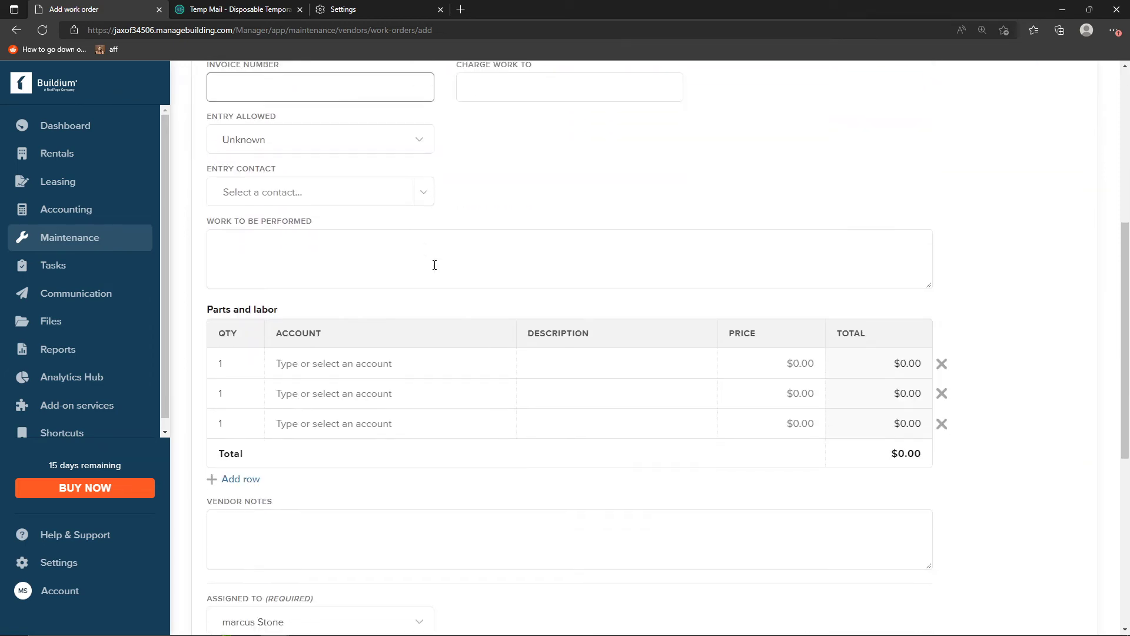
scroll(340, 373, up, 6)
scroll(290, 416, down, 6)
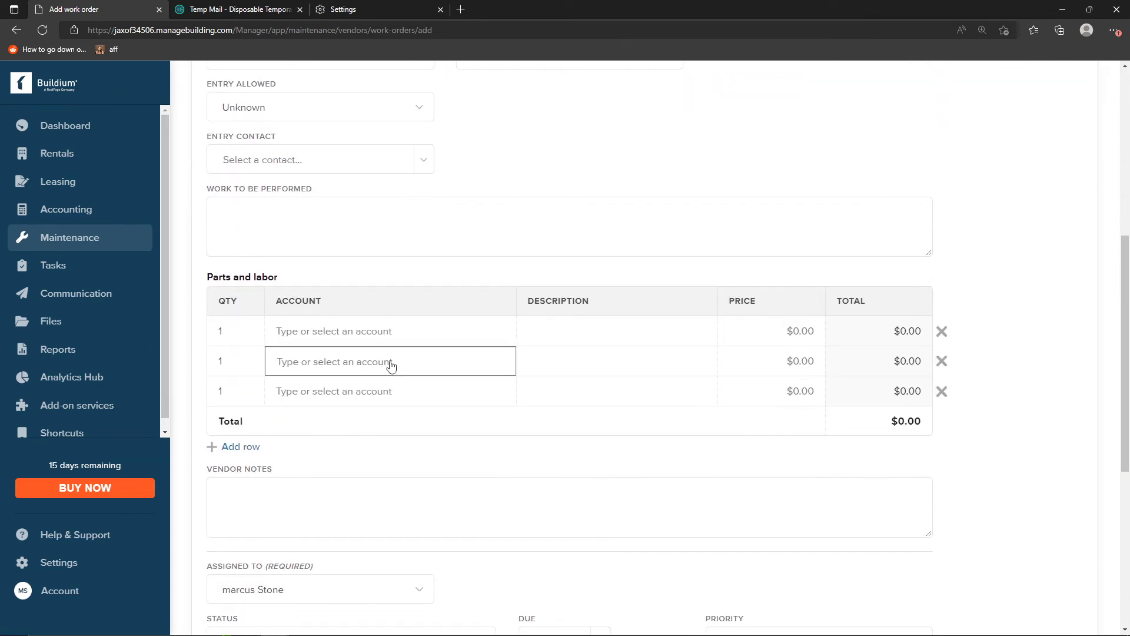
scroll(406, 378, down, 6)
click(363, 413)
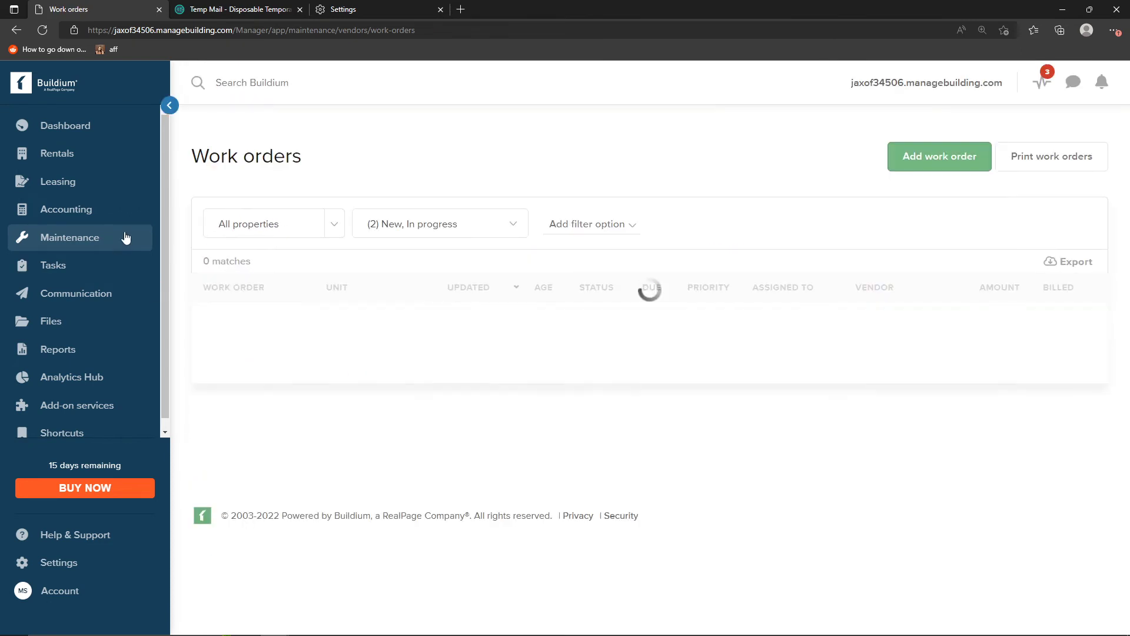
Step: View the property inspections page under maintenance and the list of incoming task requests
mouse_move(126, 237)
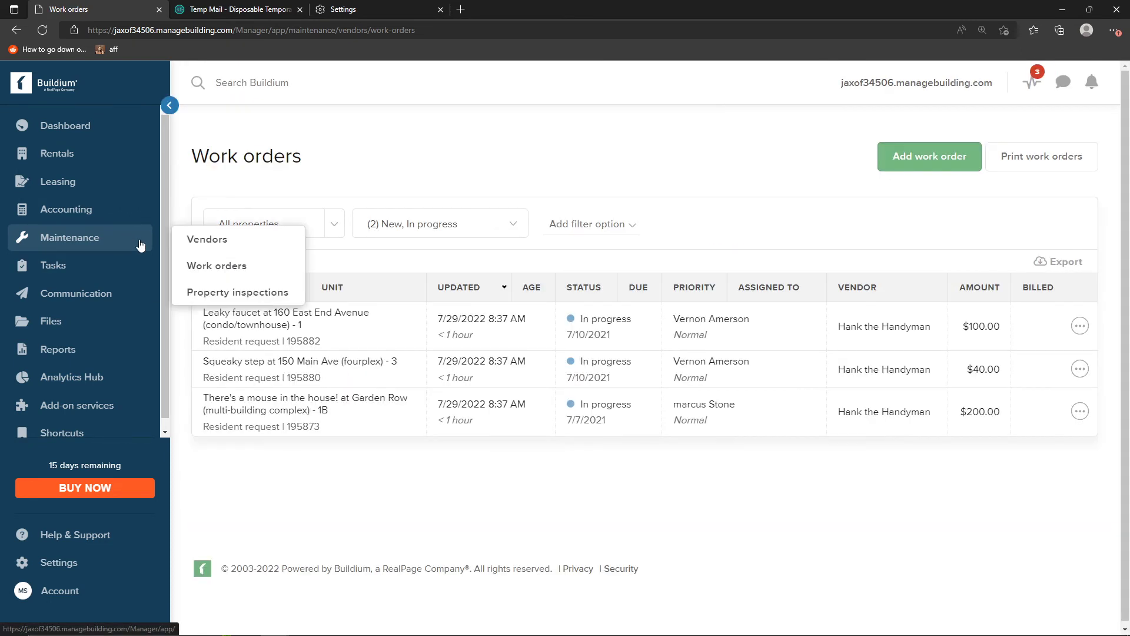
click(247, 293)
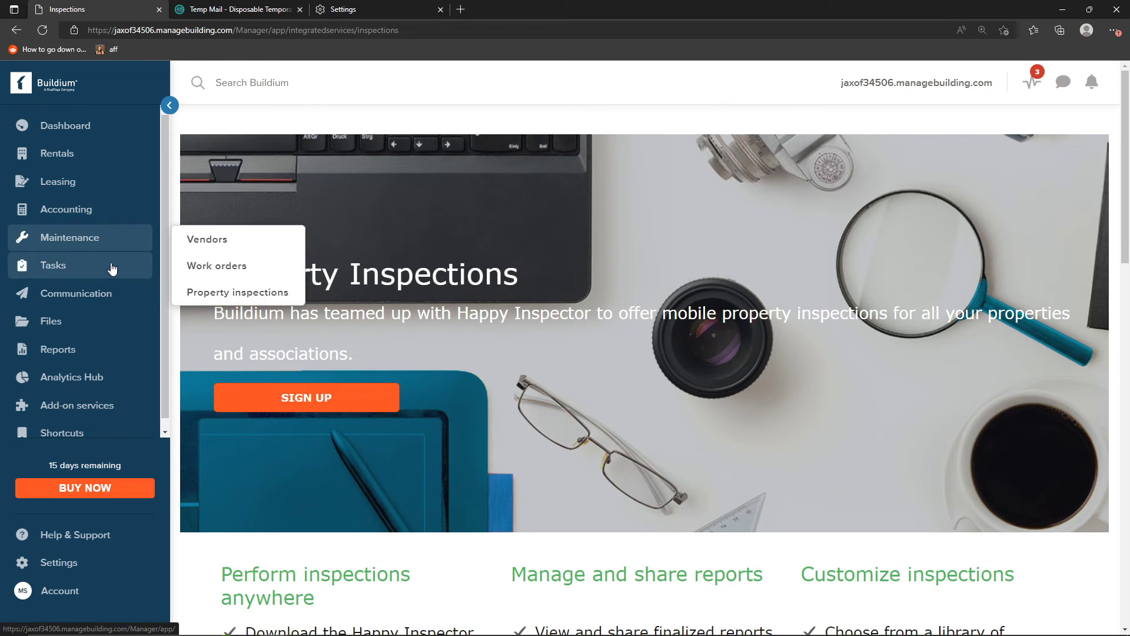
mouse_move(114, 270)
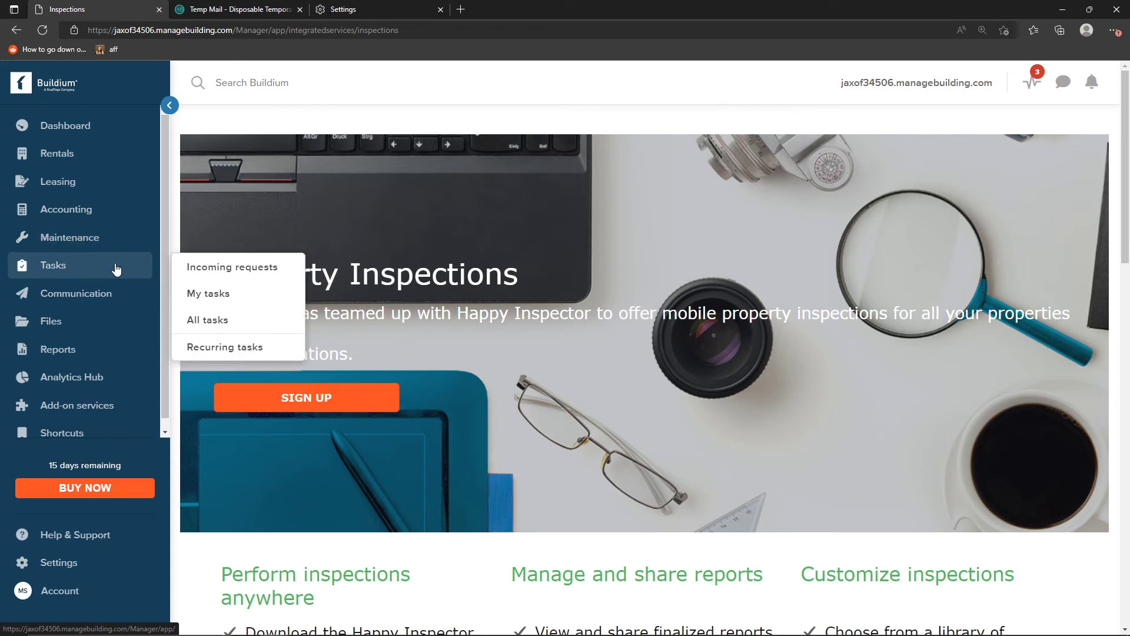
click(196, 266)
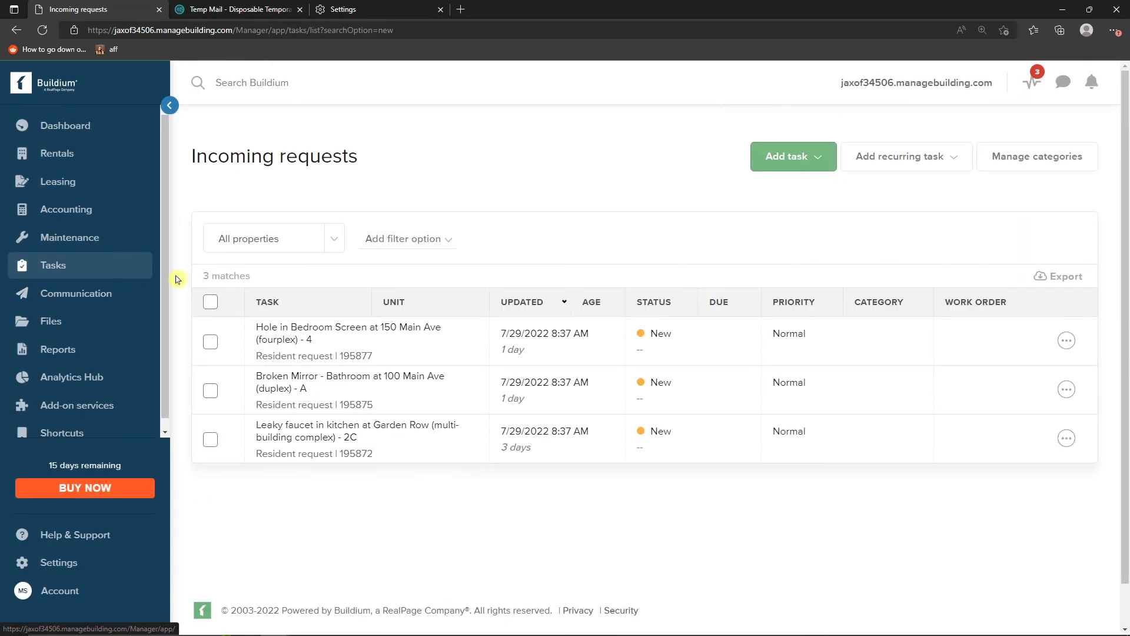
Step: View my tasks and start a new to-do with the subject "to do task"
mouse_move(124, 266)
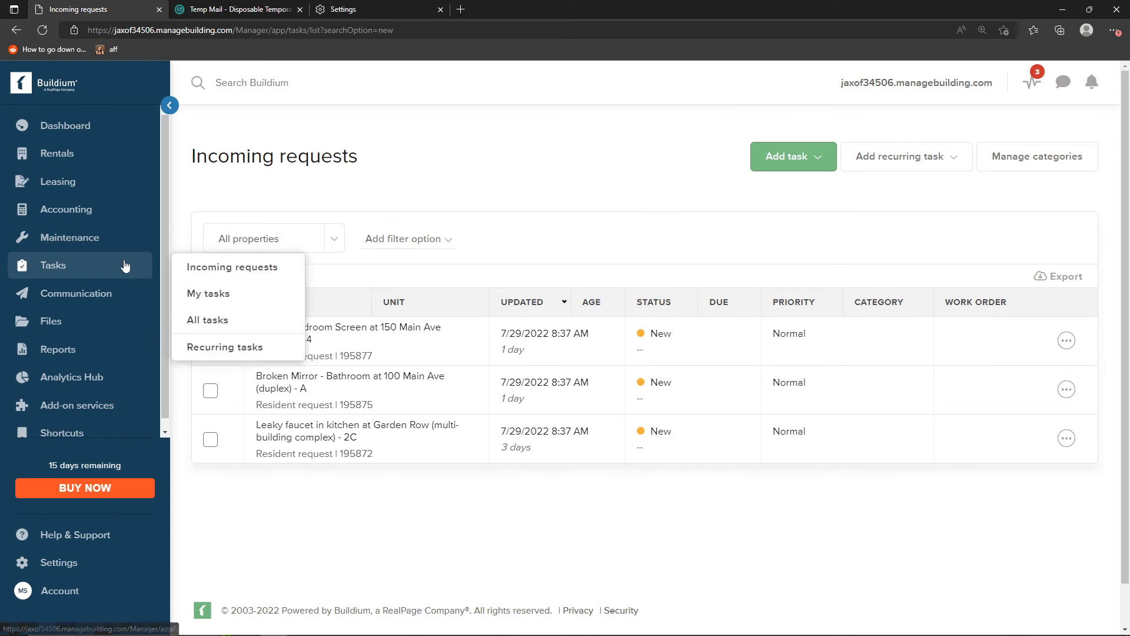
click(230, 296)
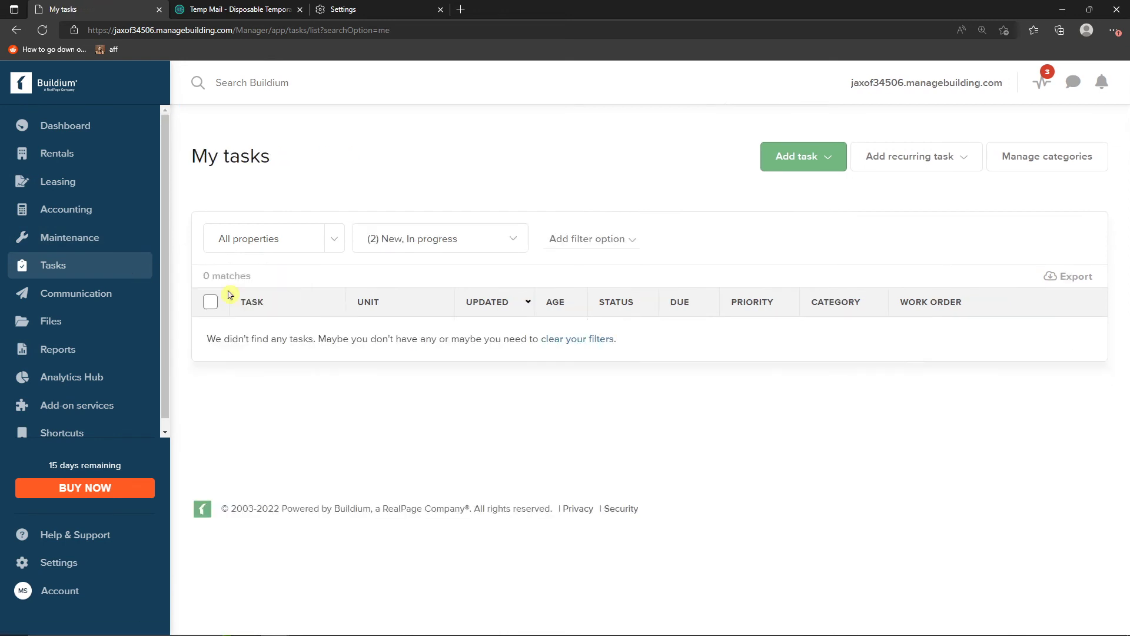
click(780, 165)
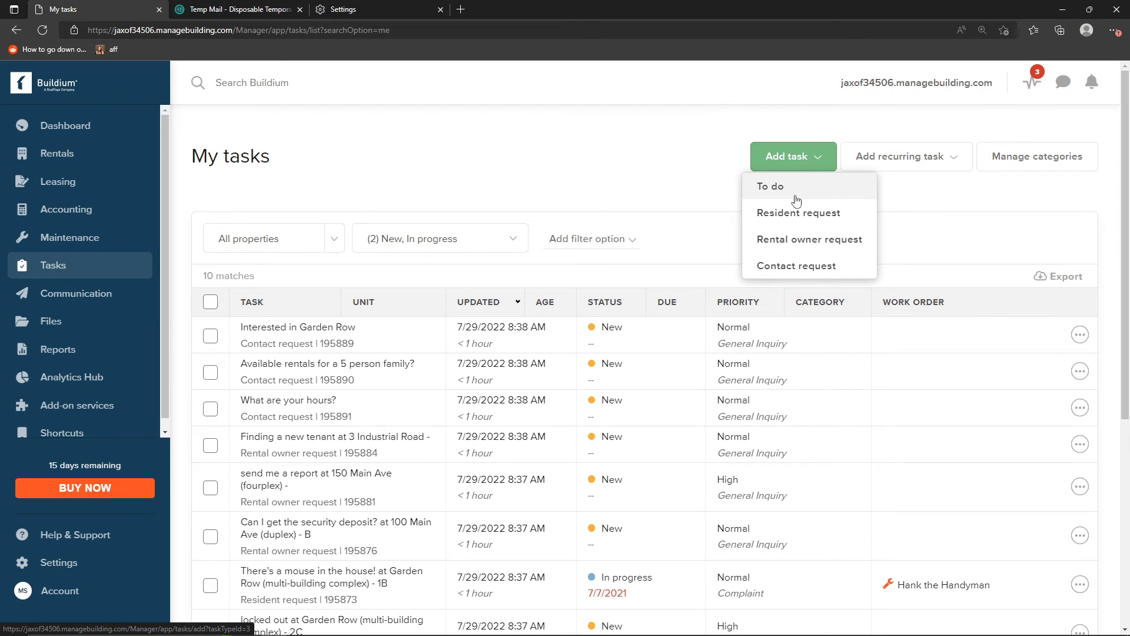
click(794, 197)
click(423, 240)
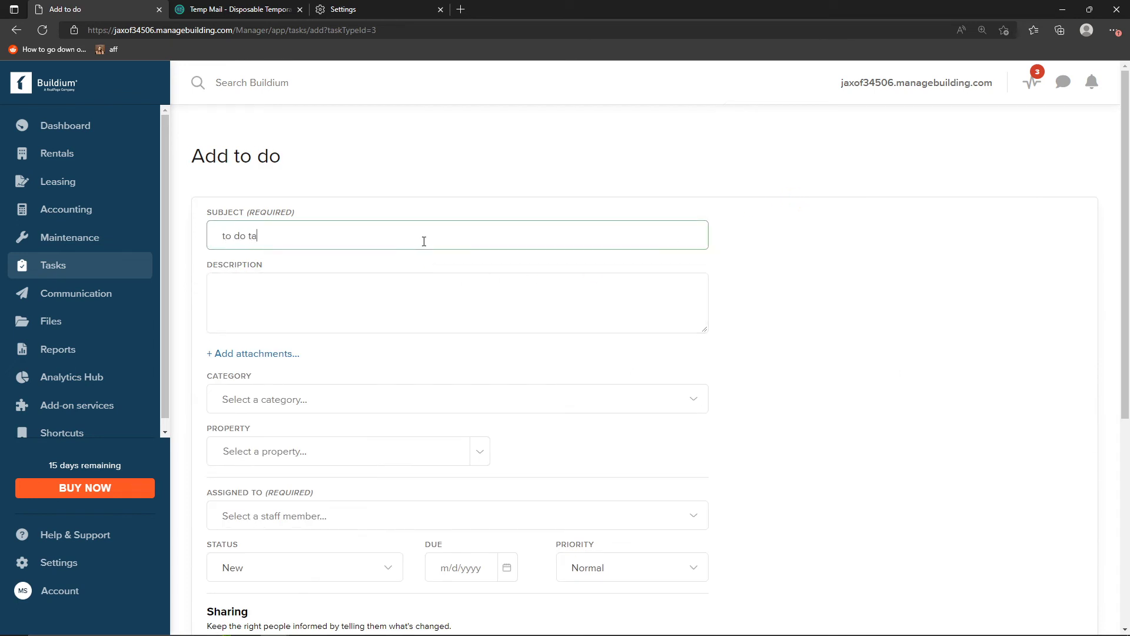
click(387, 280)
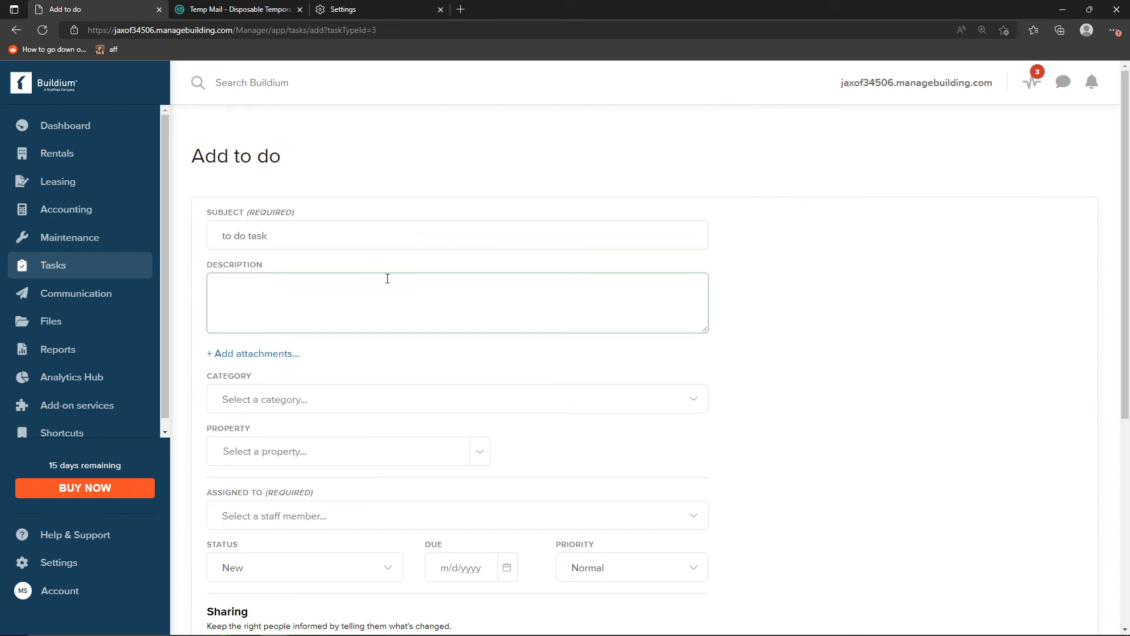
Step: Set the to-do's category to Maintenance Request and browse the subcategory options
scroll(399, 283, down, 3)
click(350, 203)
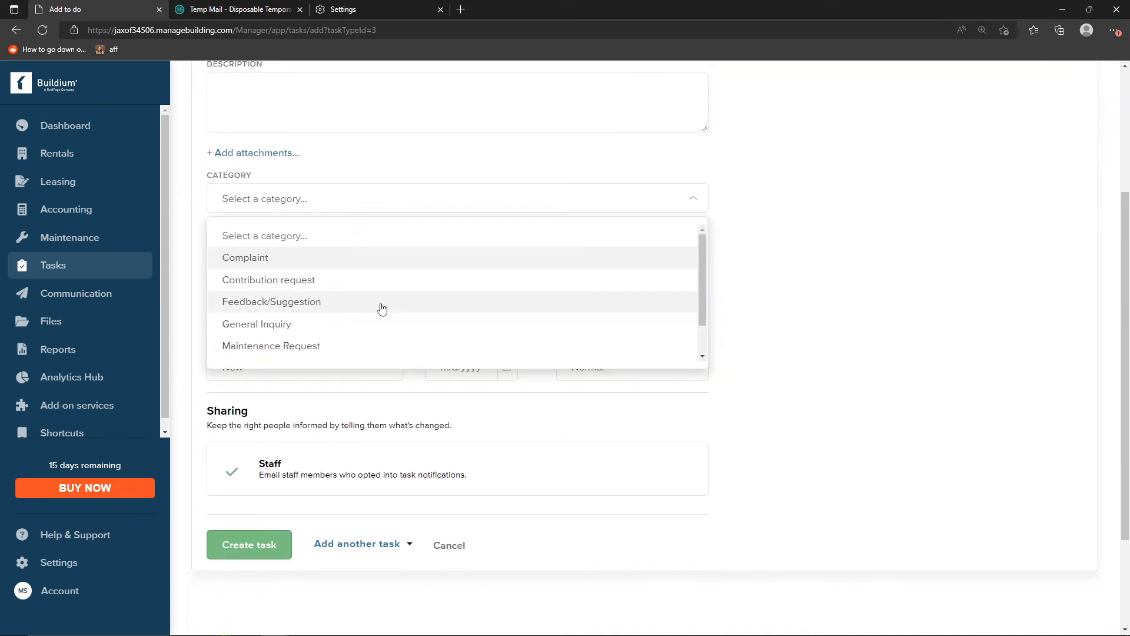
scroll(365, 284, down, 2)
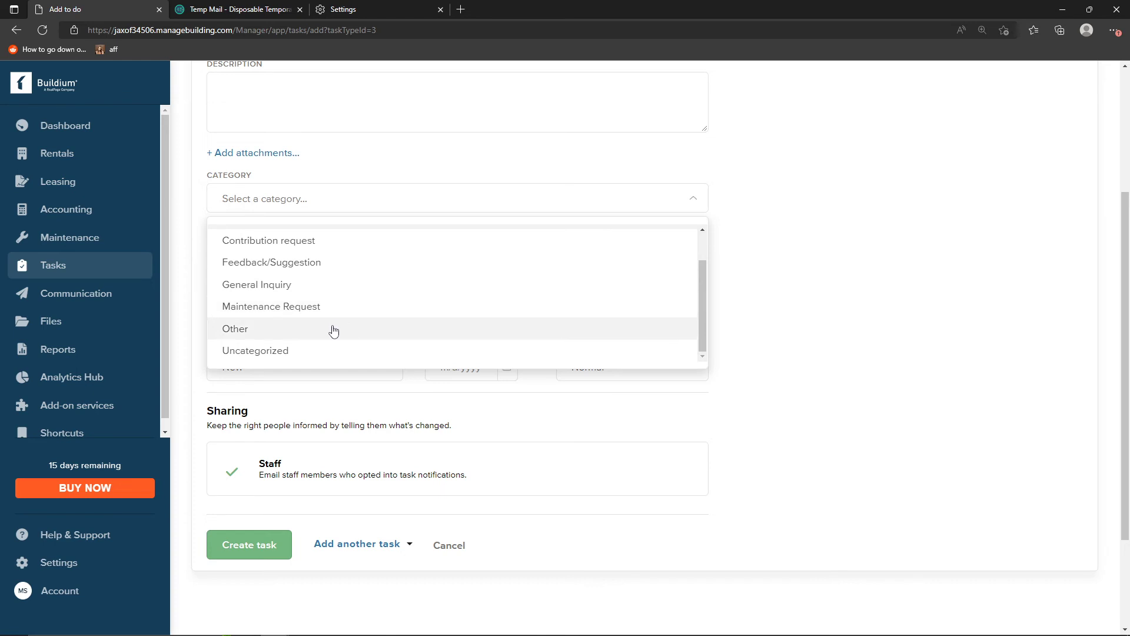
click(315, 309)
click(228, 252)
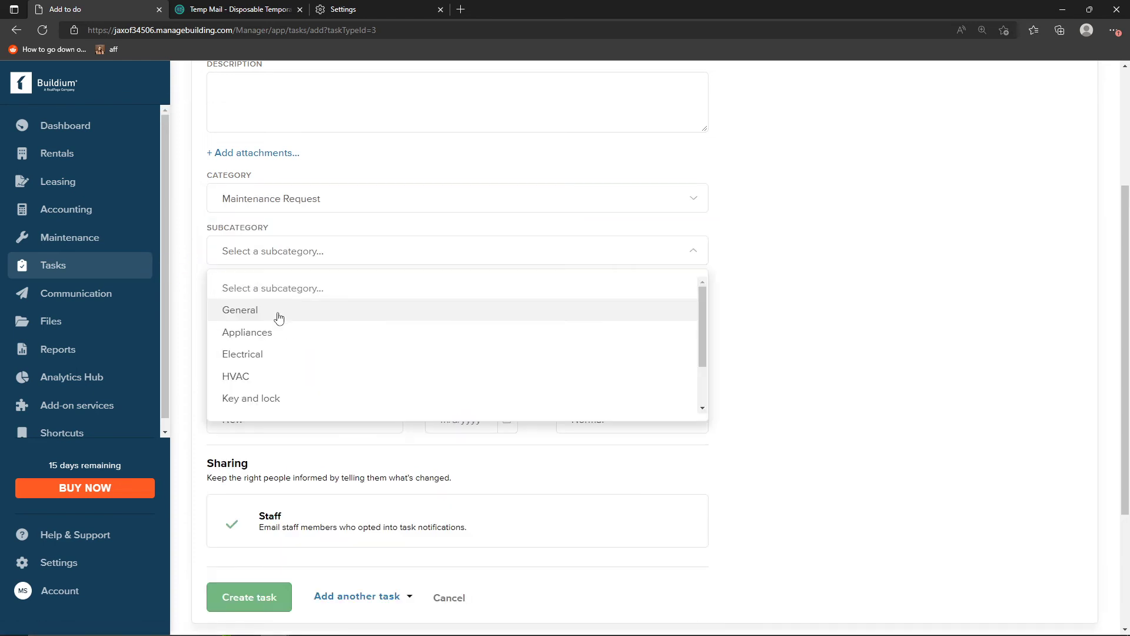
click(229, 205)
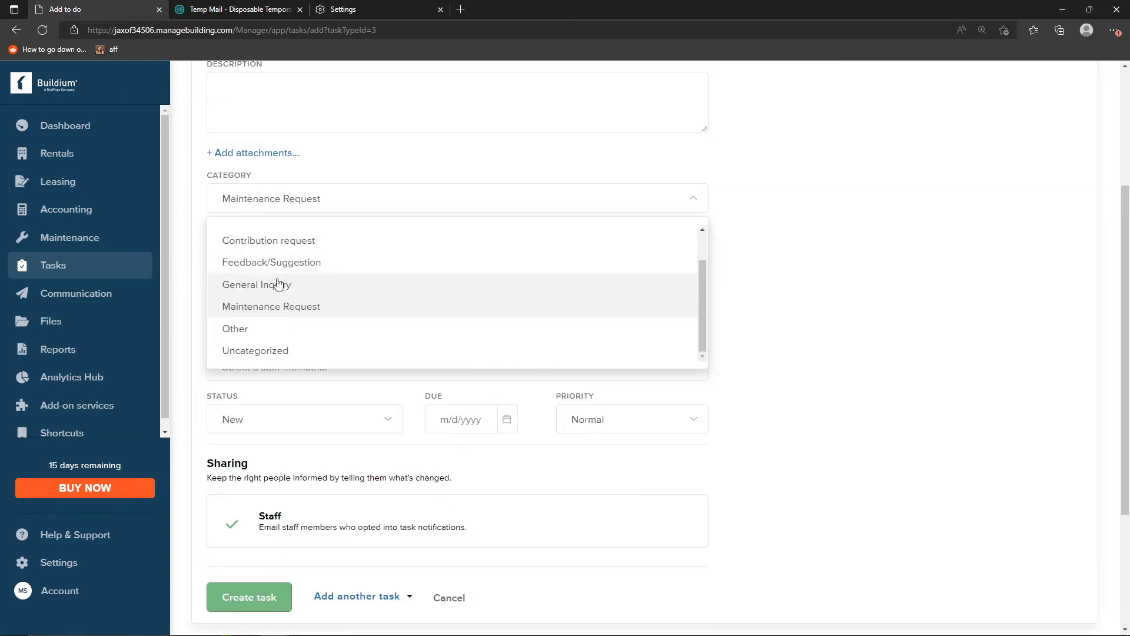
scroll(282, 325, down, 3)
scroll(248, 324, up, 3)
click(182, 314)
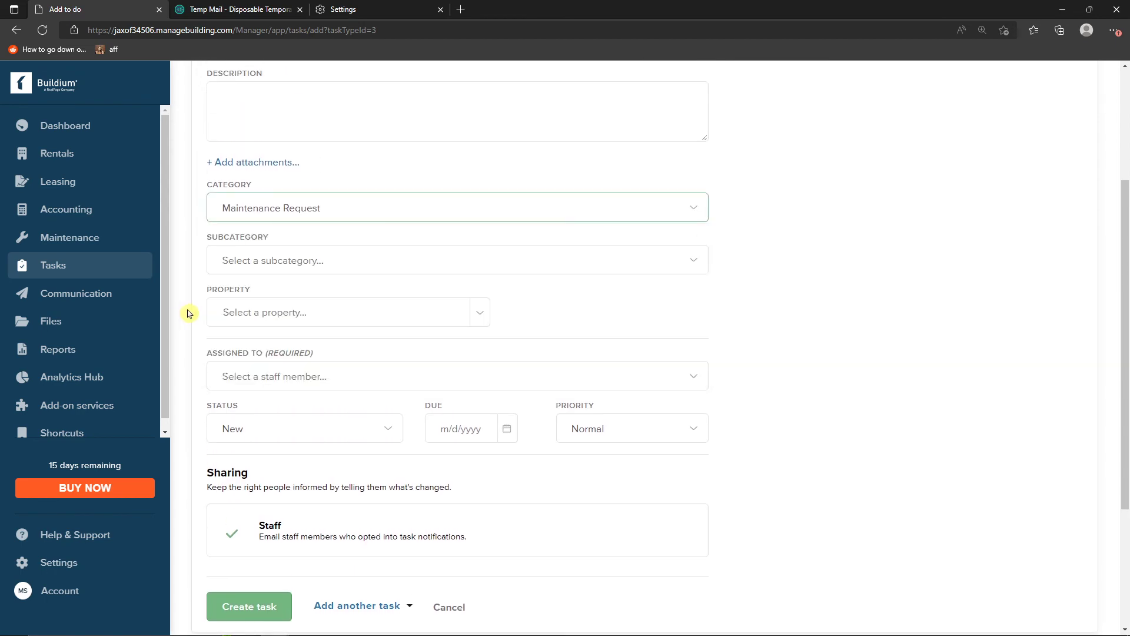
Step: Set the to-do's property to 100 Main Ave (duplex) and review the rest of the form
scroll(217, 323, up, 3)
scroll(203, 301, down, 3)
scroll(218, 290, up, 3)
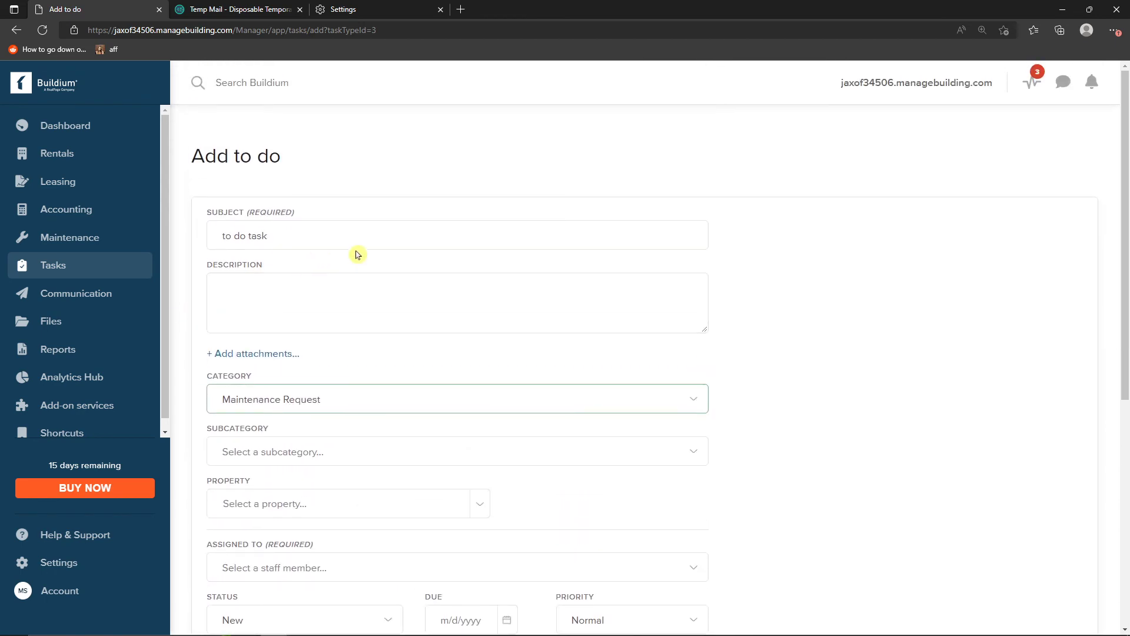
scroll(341, 268, down, 3)
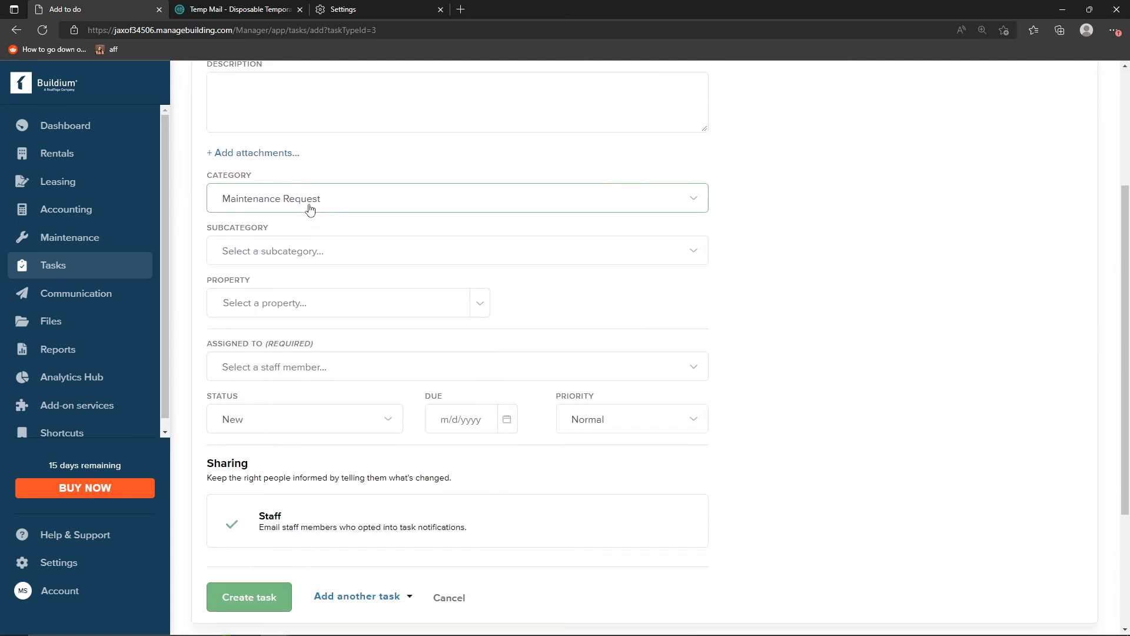
click(286, 311)
click(480, 302)
click(331, 384)
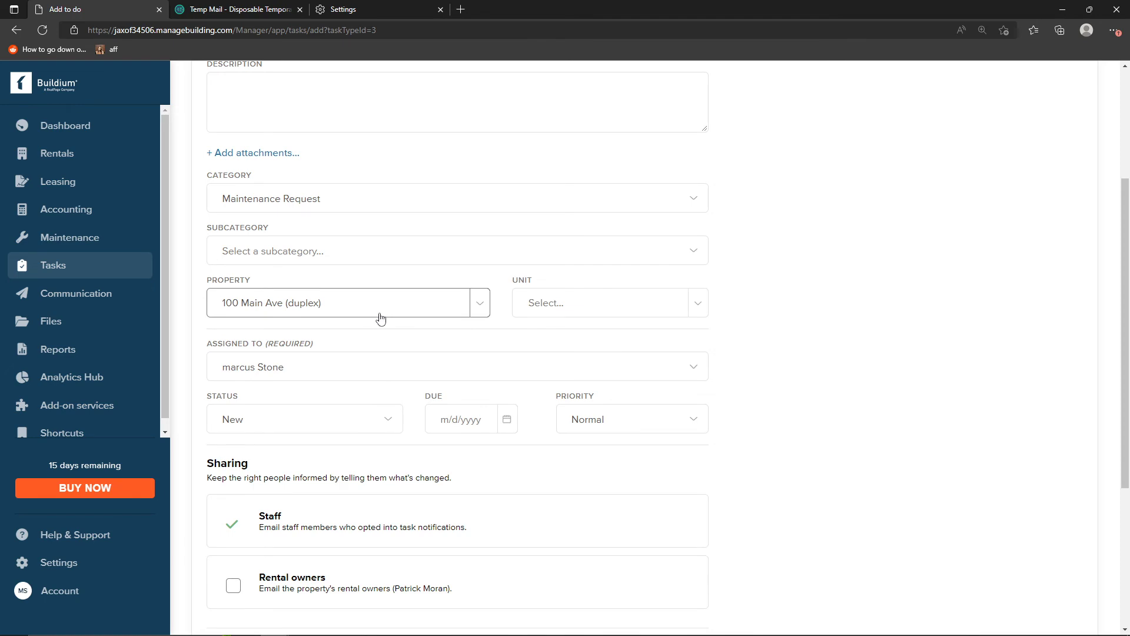
scroll(368, 363, down, 4)
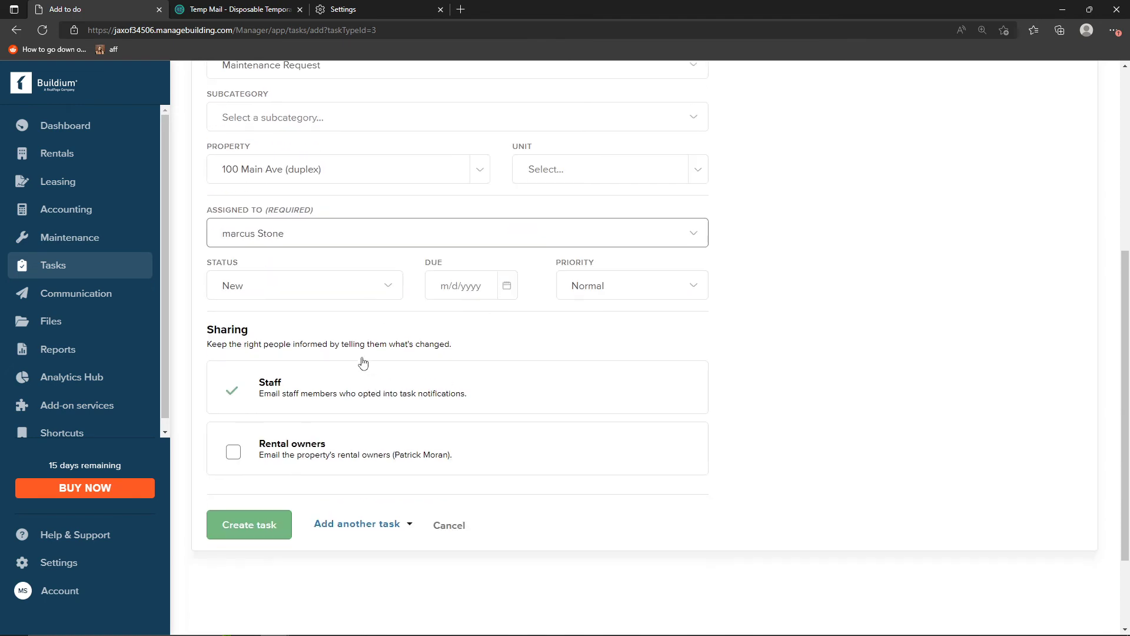
scroll(334, 360, up, 6)
scroll(334, 360, up, 1)
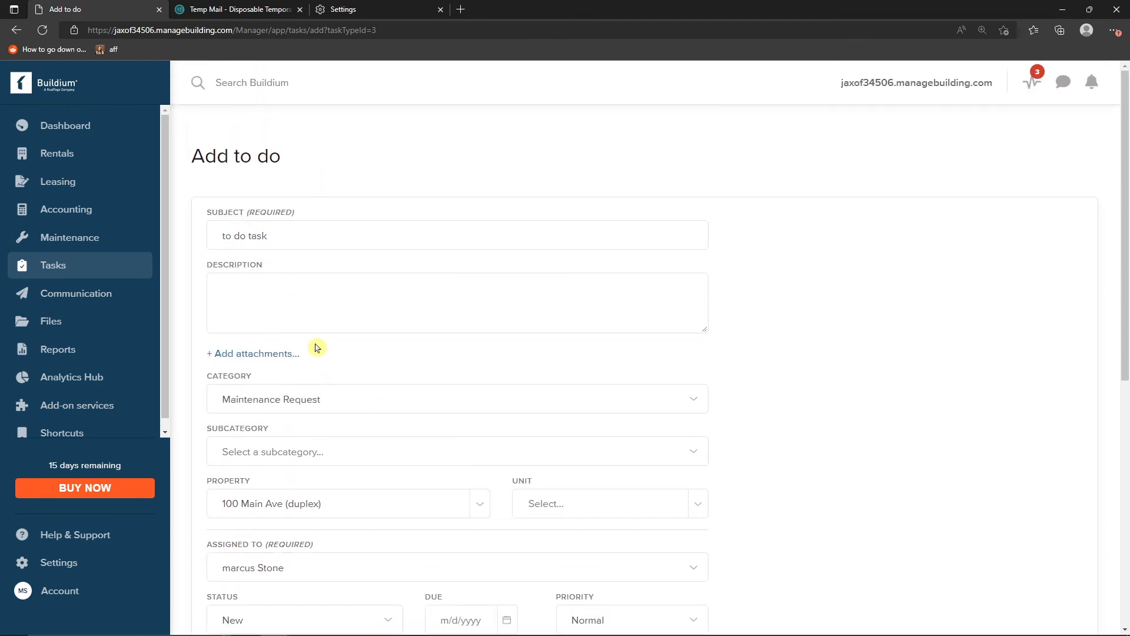
Step: Leave the to-do form without saving and view all tasks with the options for adding single and recurring tasks
mouse_move(81, 294)
mouse_move(126, 277)
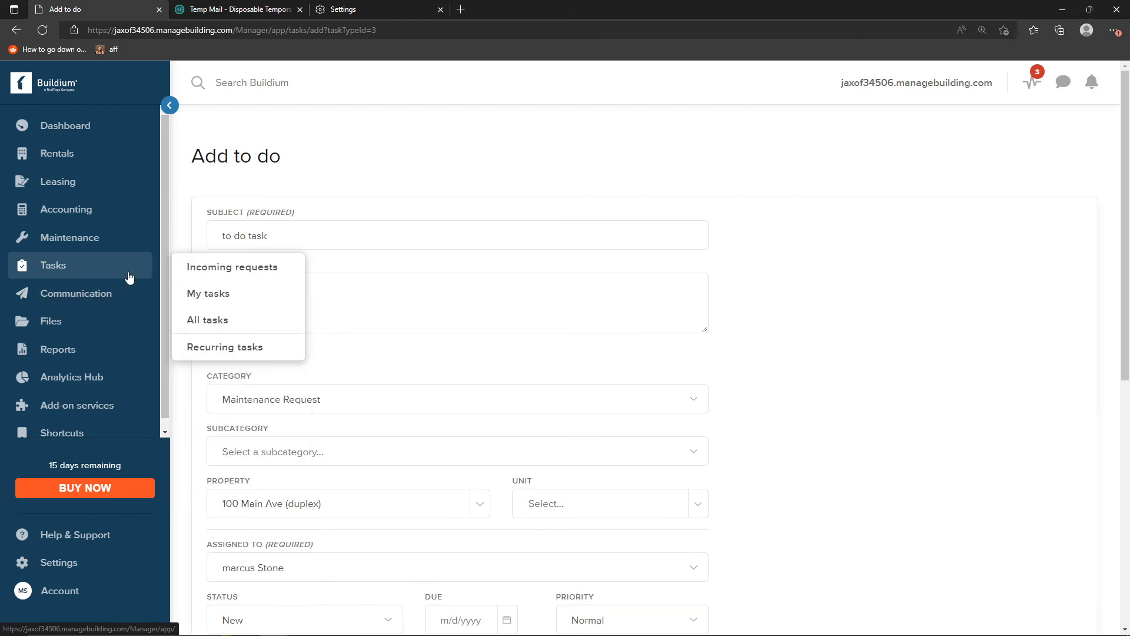
click(268, 326)
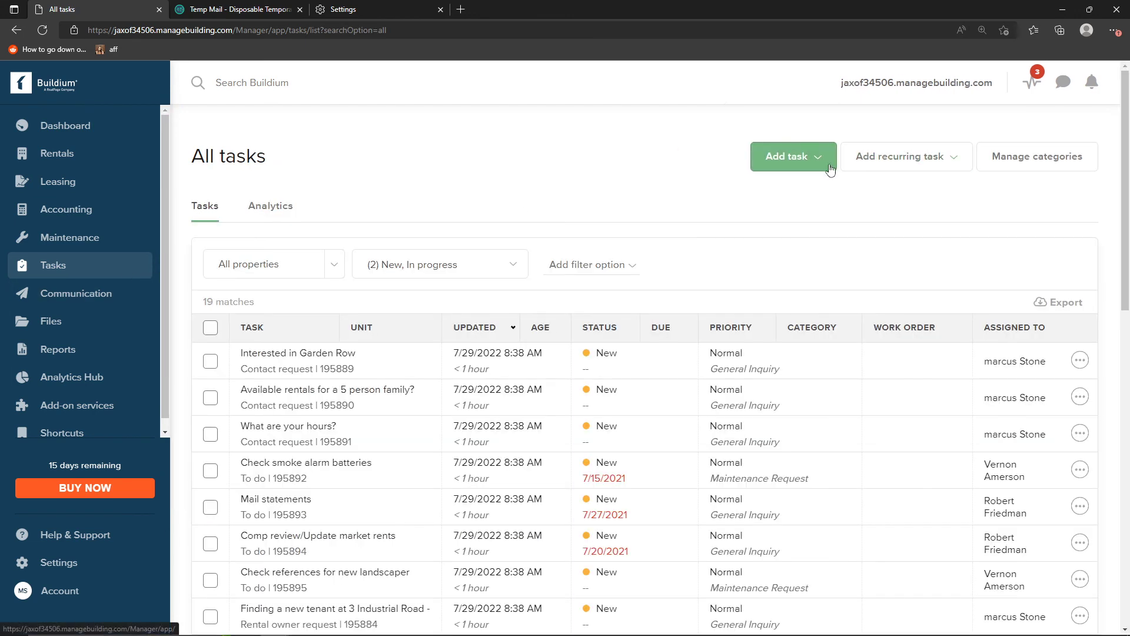
click(792, 156)
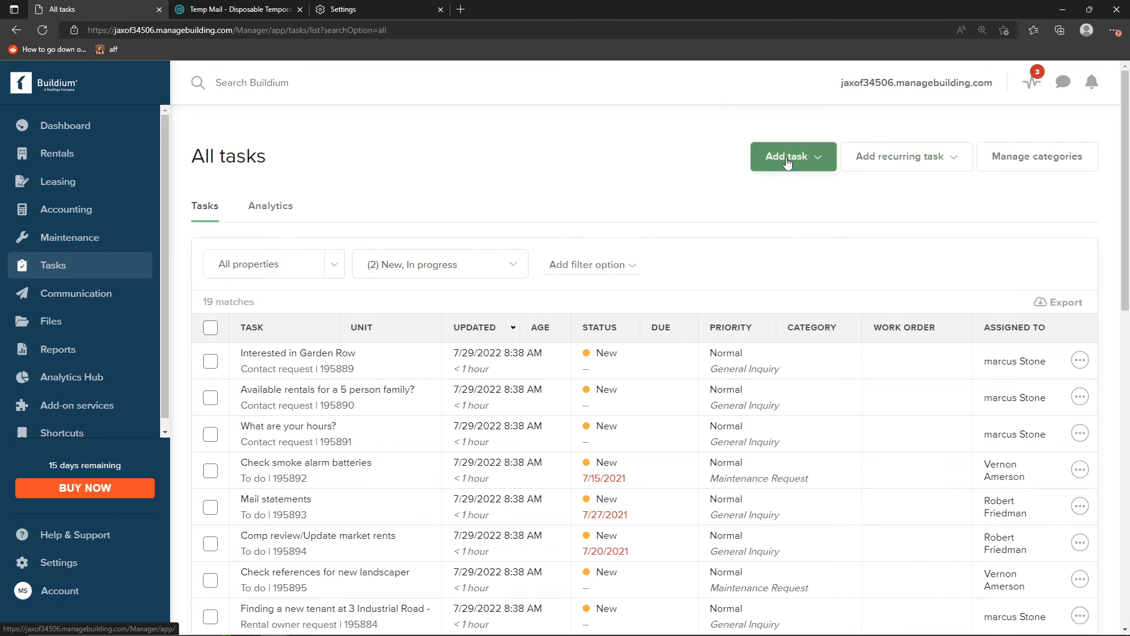
click(960, 160)
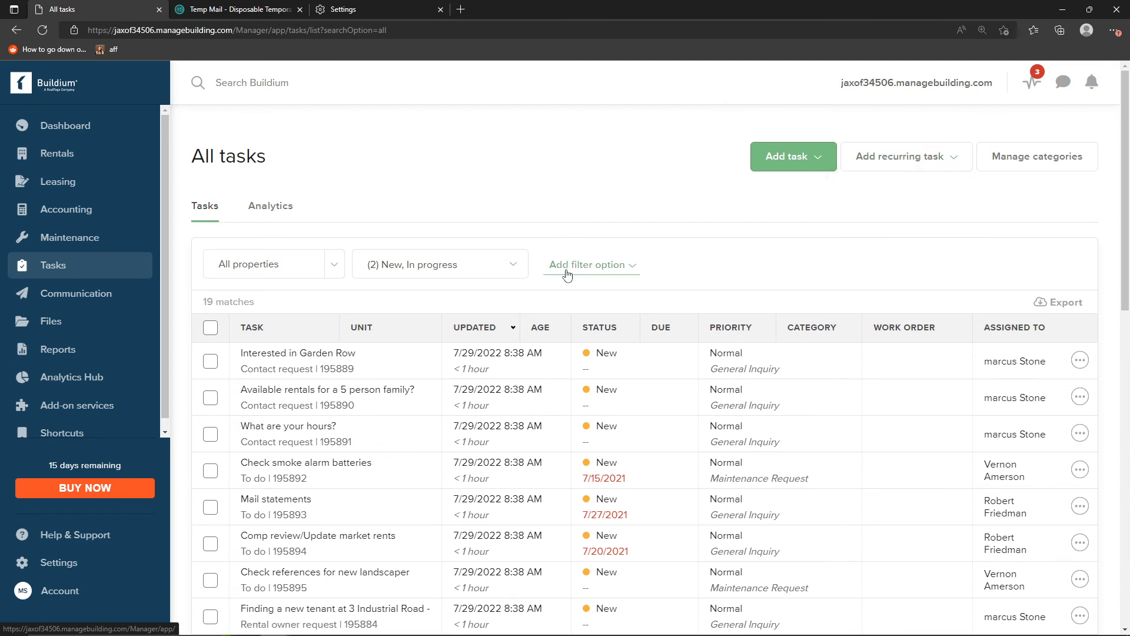
Step: View the public website settings and the messages page under communication
mouse_move(102, 294)
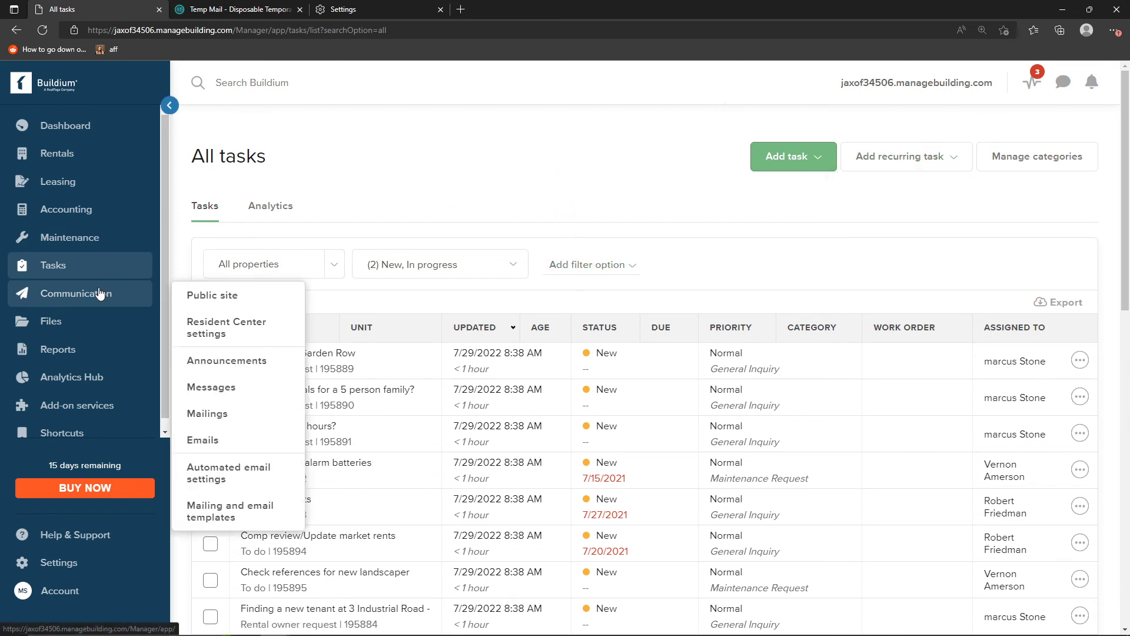
click(209, 297)
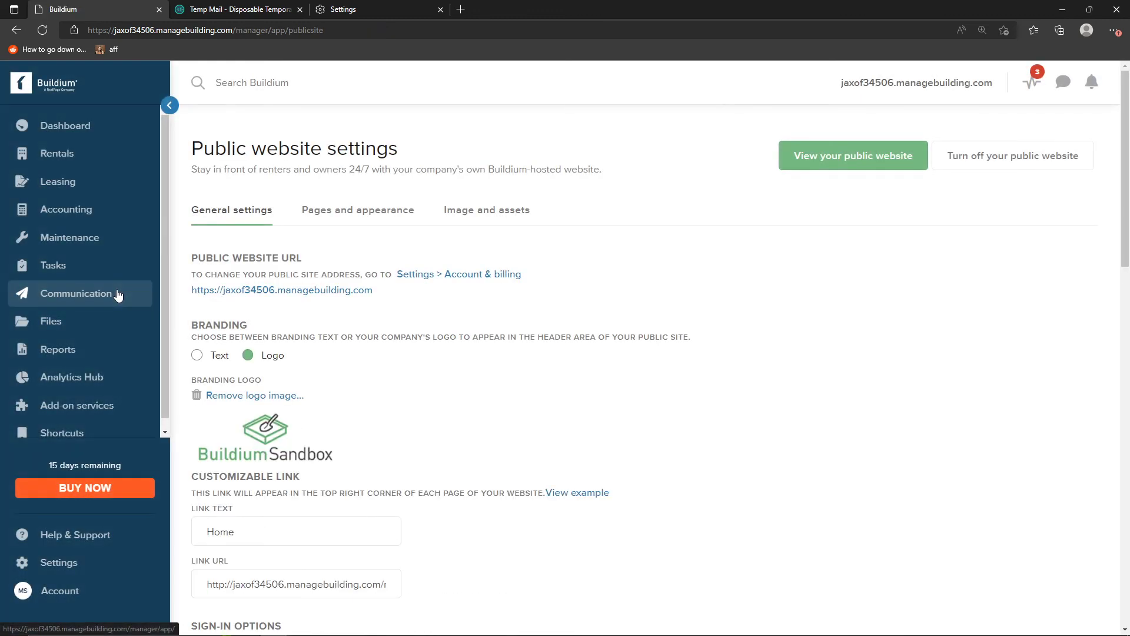
mouse_move(117, 296)
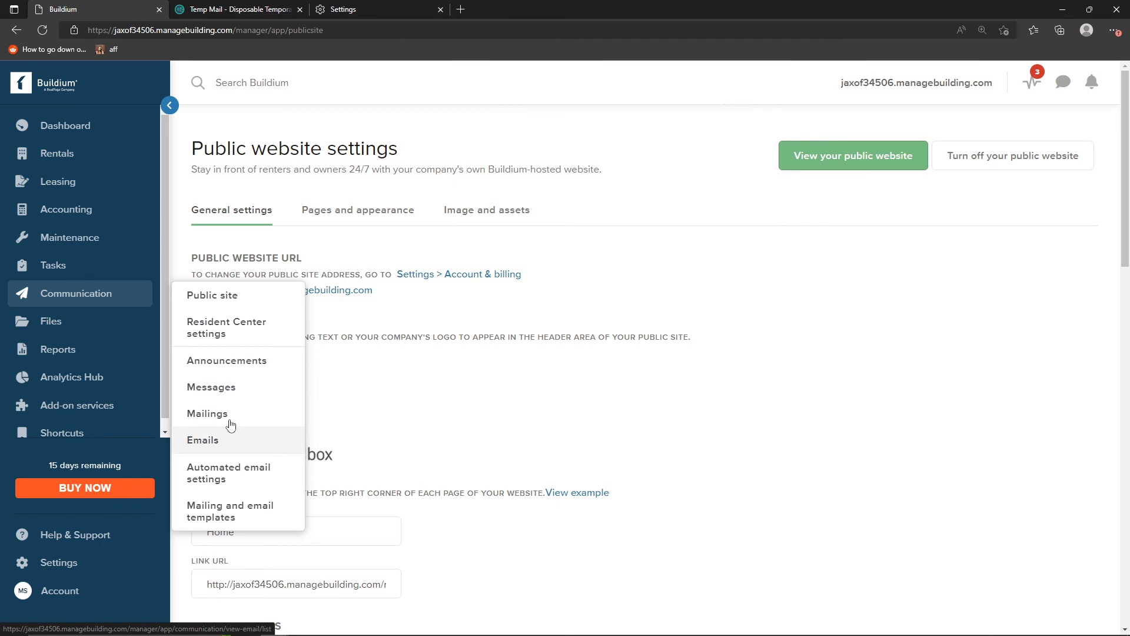
click(223, 385)
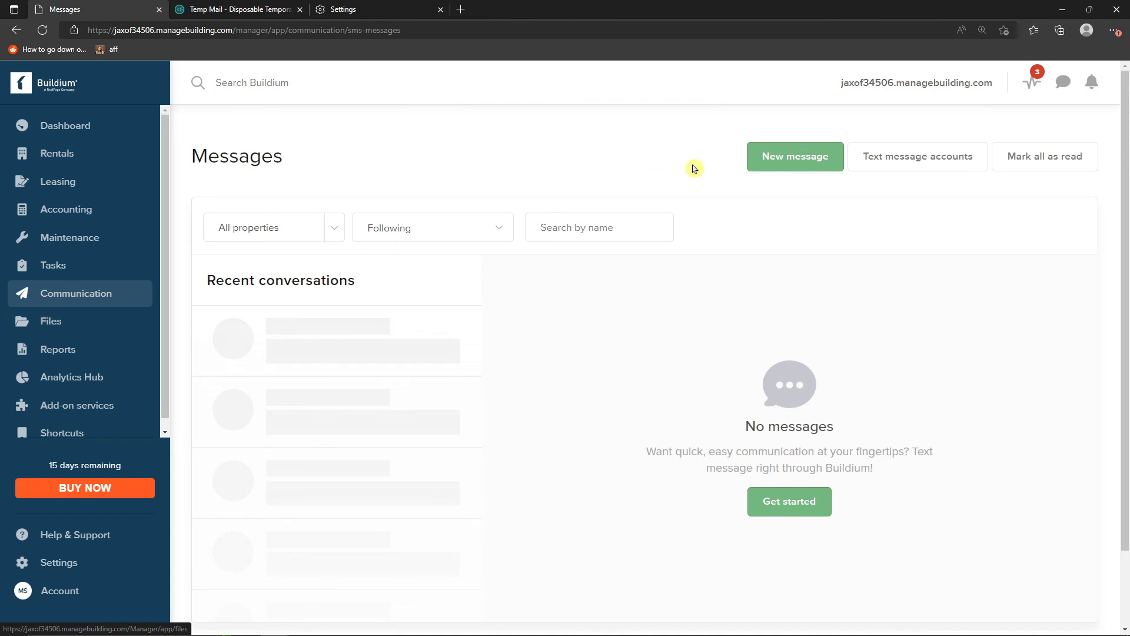
mouse_move(125, 287)
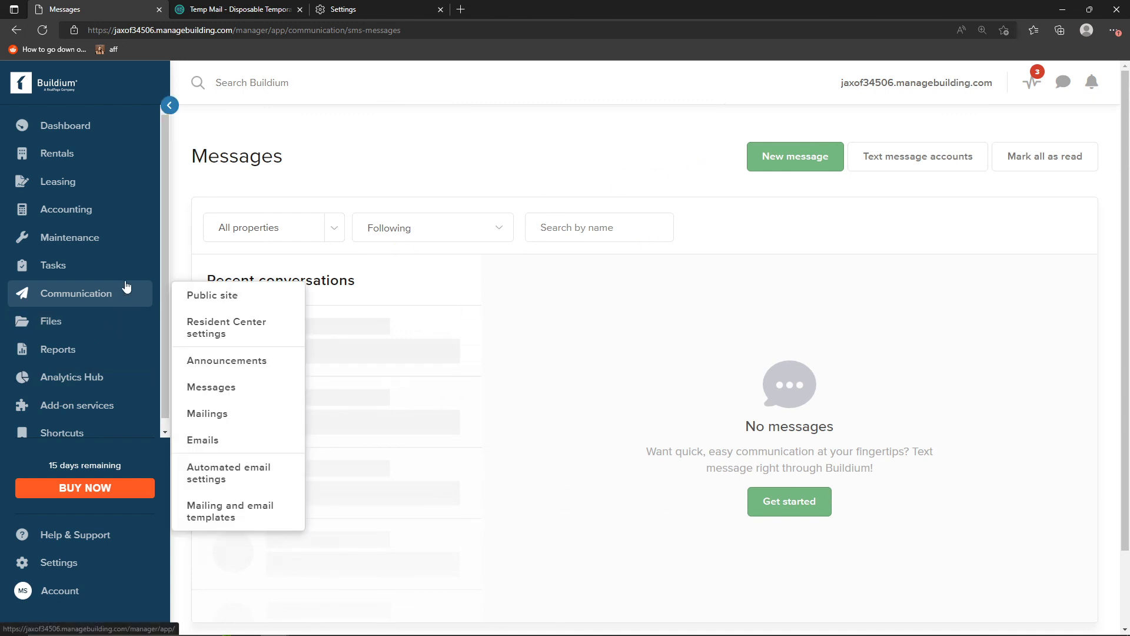
Step: View the stored files and the reports list, including the batched report options
click(114, 331)
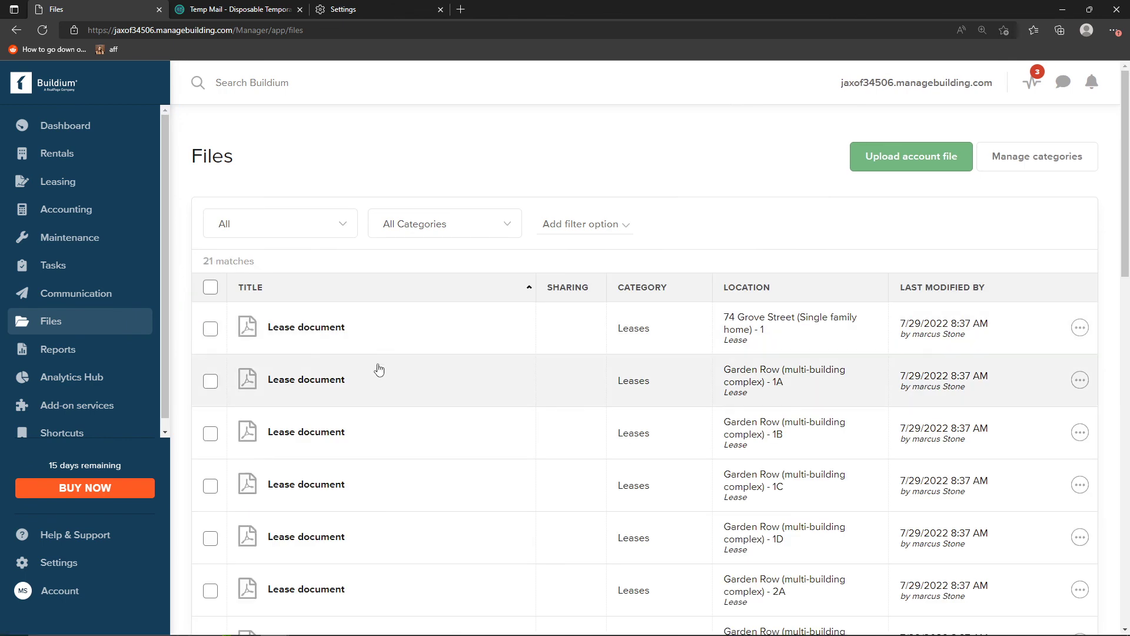
click(133, 349)
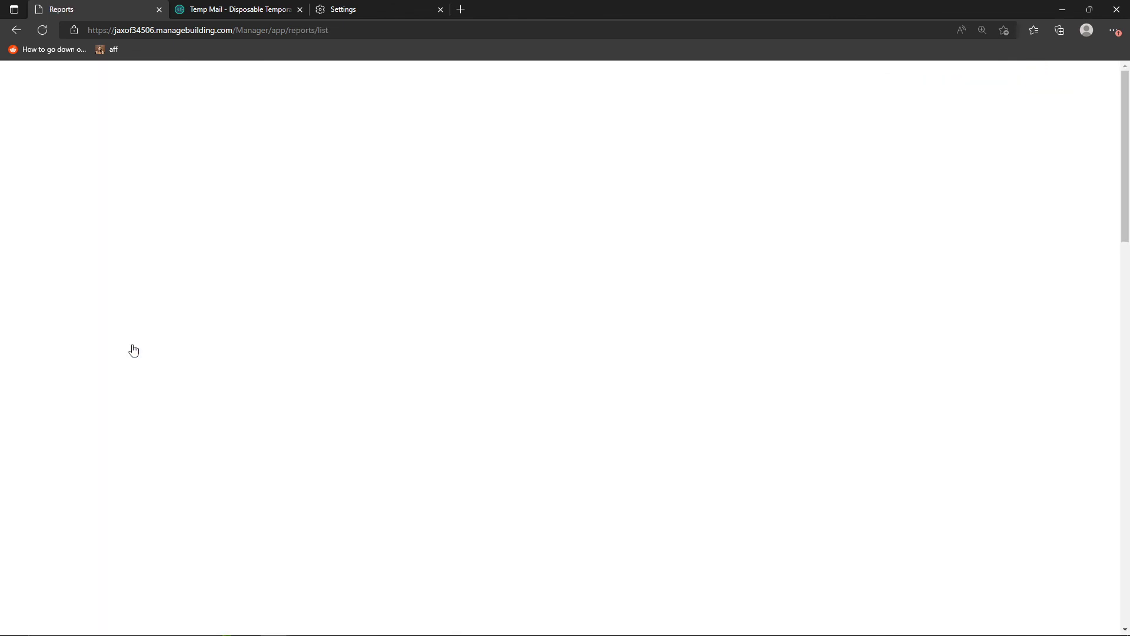
click(936, 157)
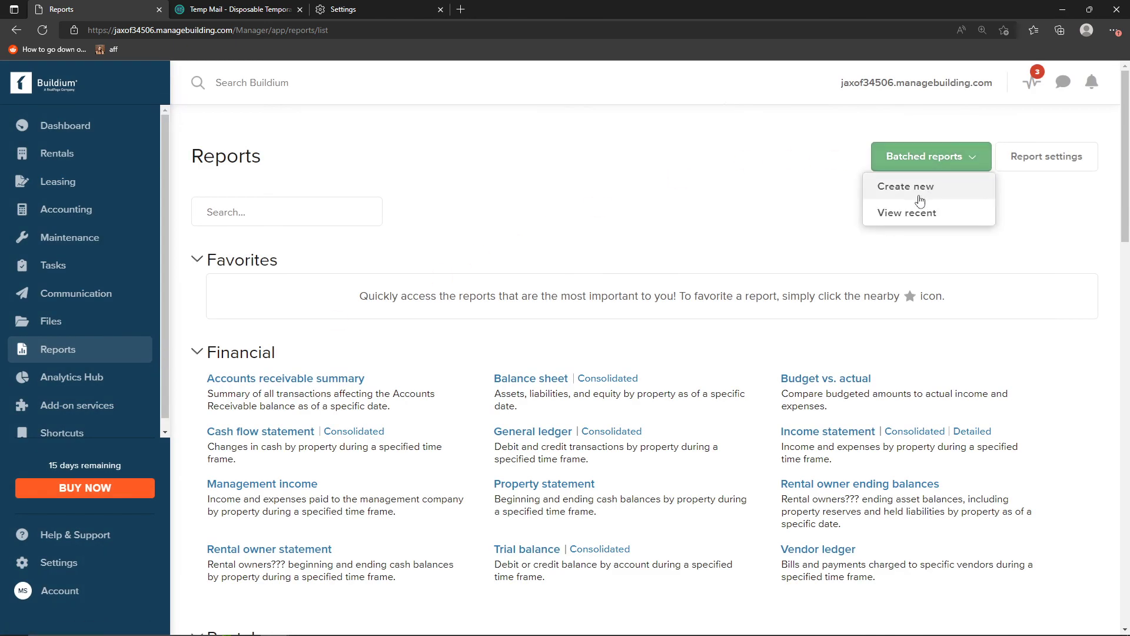
Step: View the Analytics Hub and look through the available add-on services
click(101, 390)
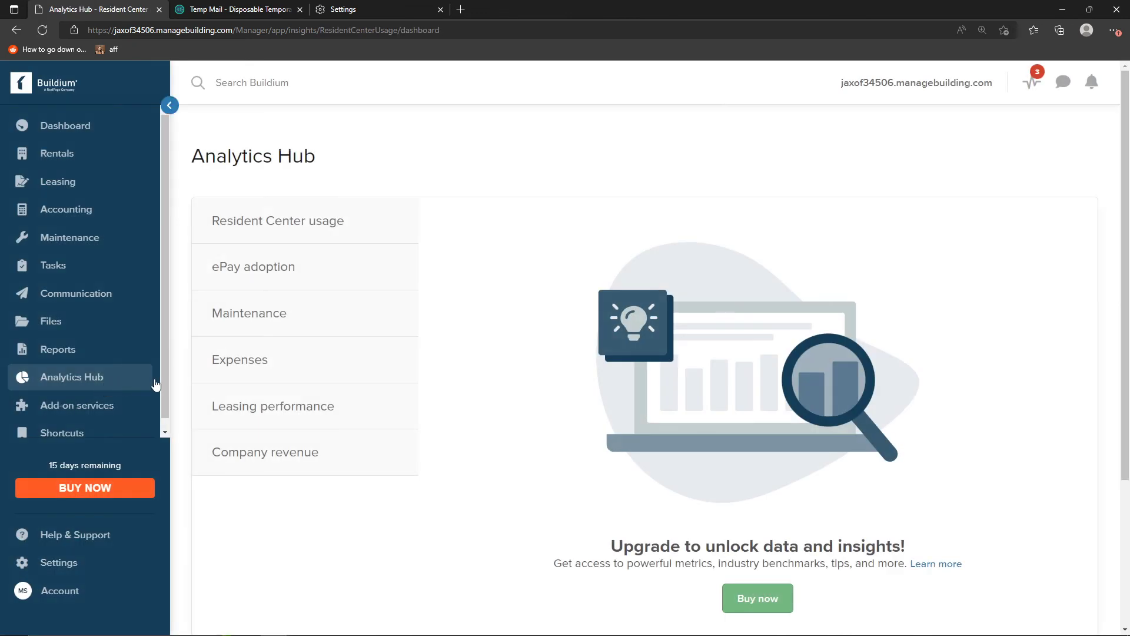
scroll(441, 374, down, 3)
scroll(351, 457, up, 3)
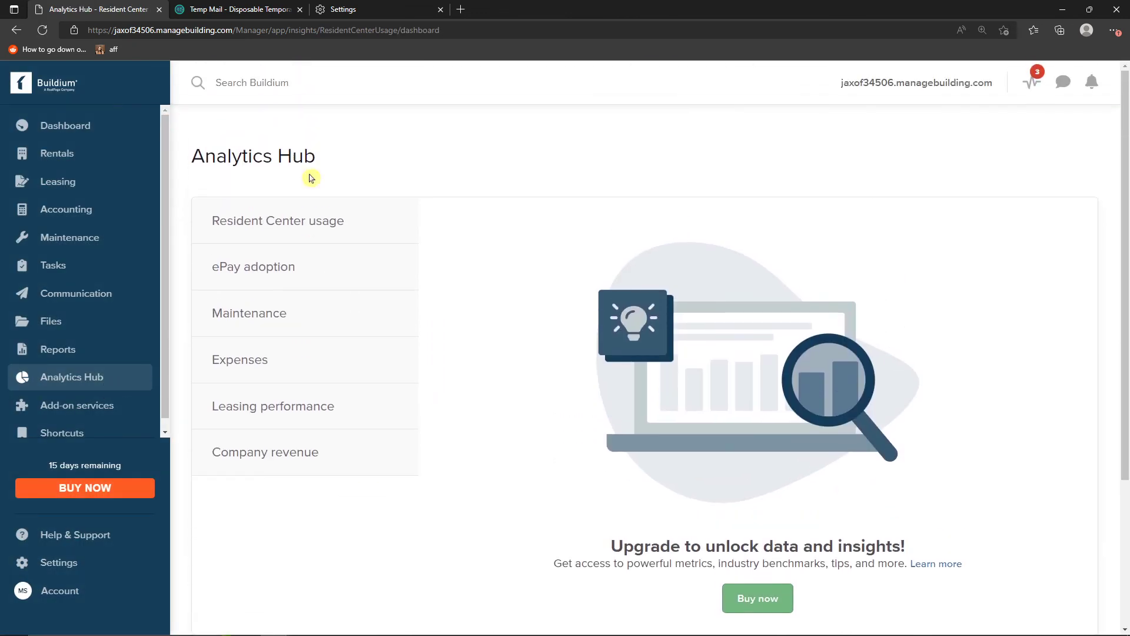
click(105, 409)
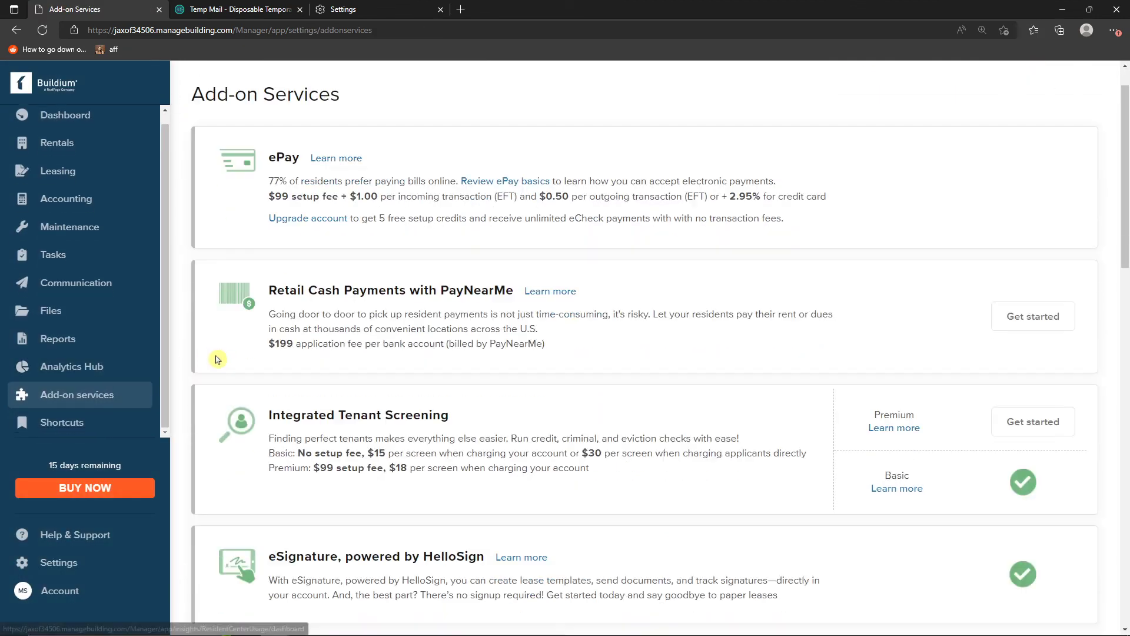
scroll(217, 359, down, 8)
scroll(189, 363, up, 10)
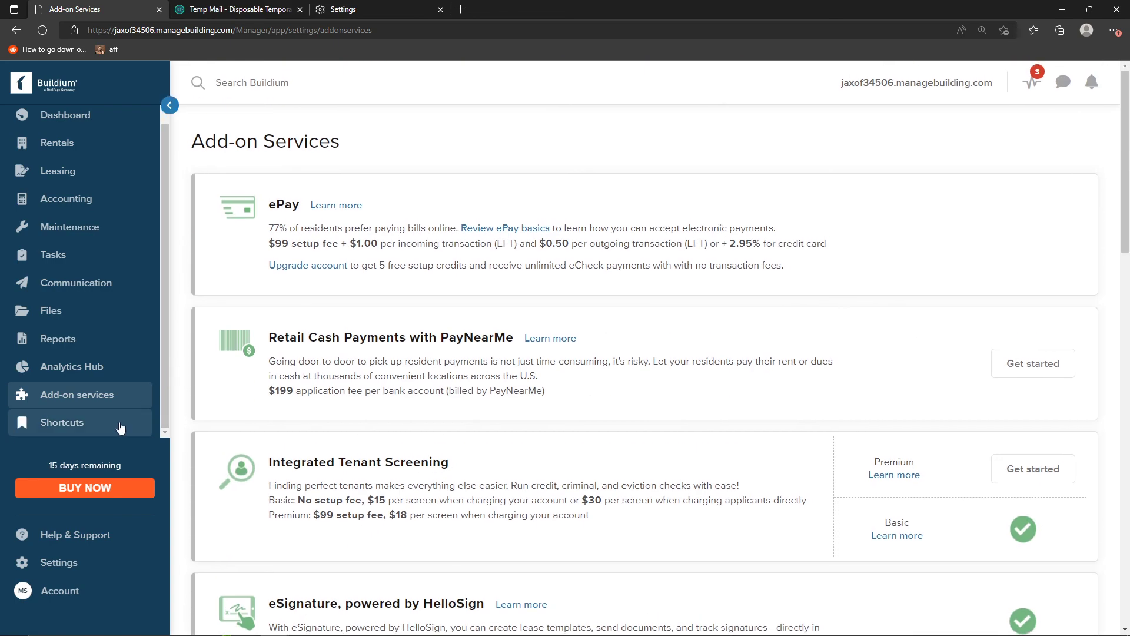
Step: Look through the full list of shortcuts for leasing, accounting, tasks and statements
click(121, 425)
scroll(261, 343, down, 1)
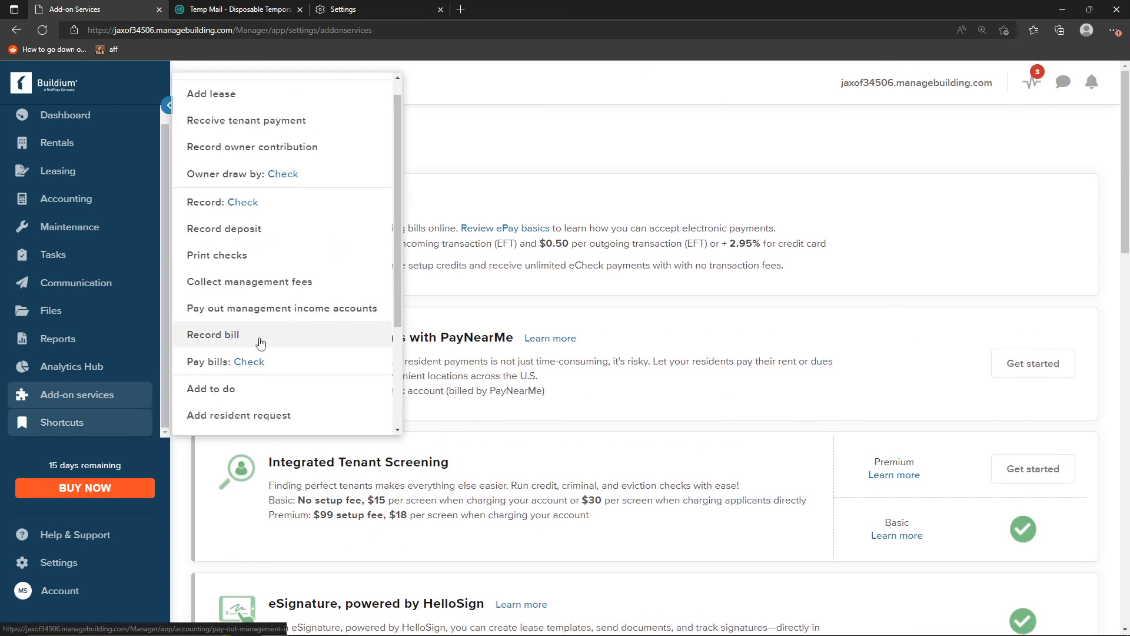
scroll(261, 344, down, 3)
scroll(260, 318, up, 4)
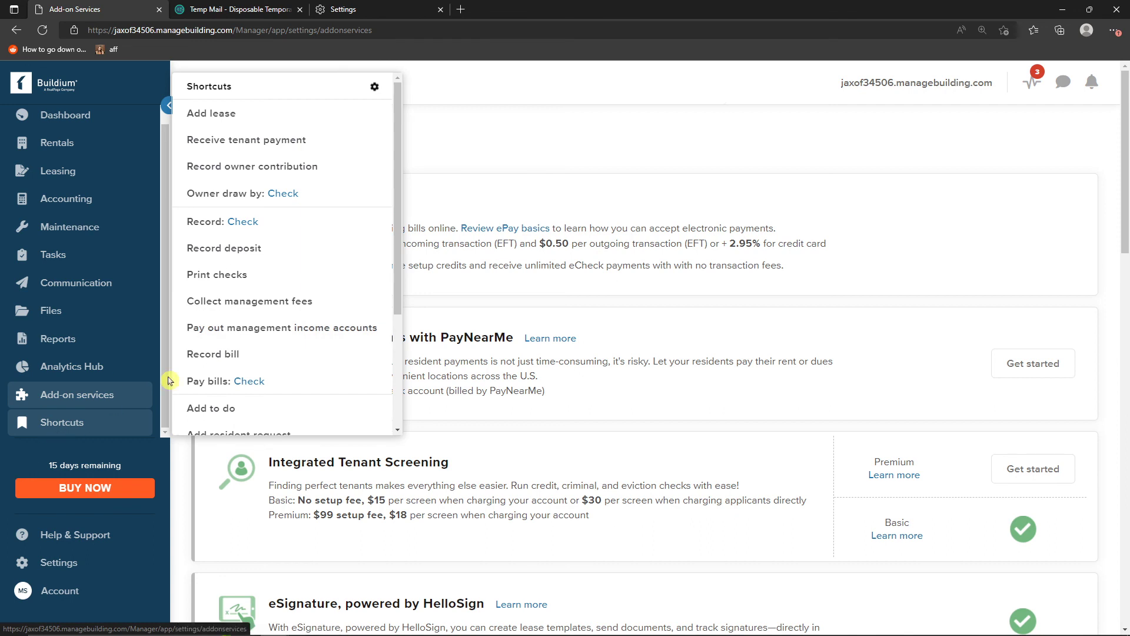
scroll(298, 361, down, 3)
scroll(303, 348, up, 4)
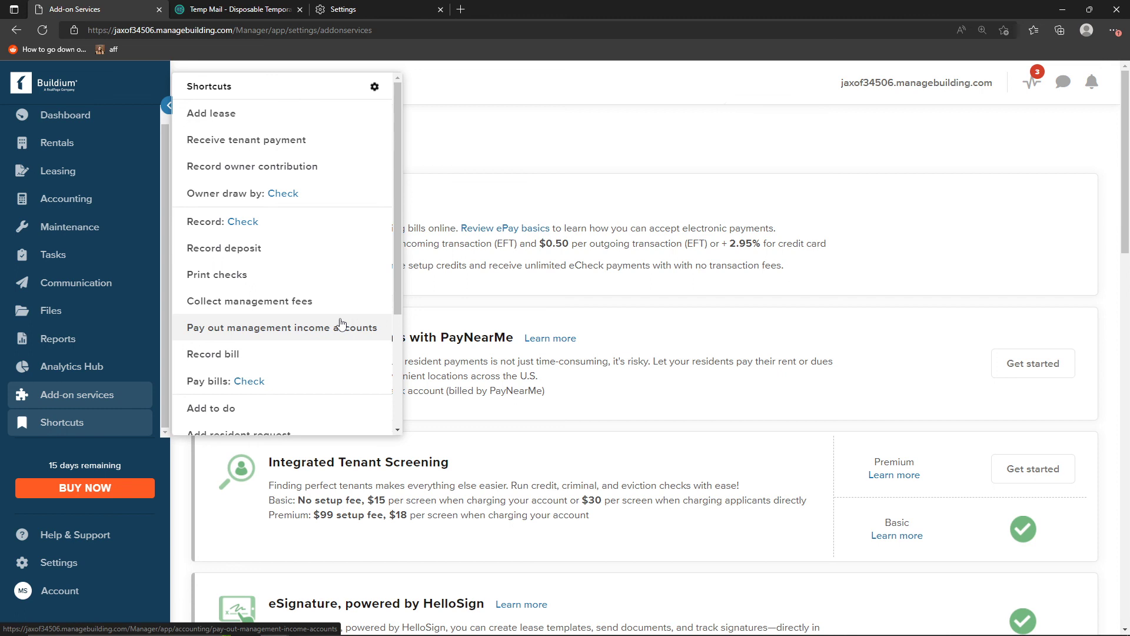
scroll(343, 312, down, 3)
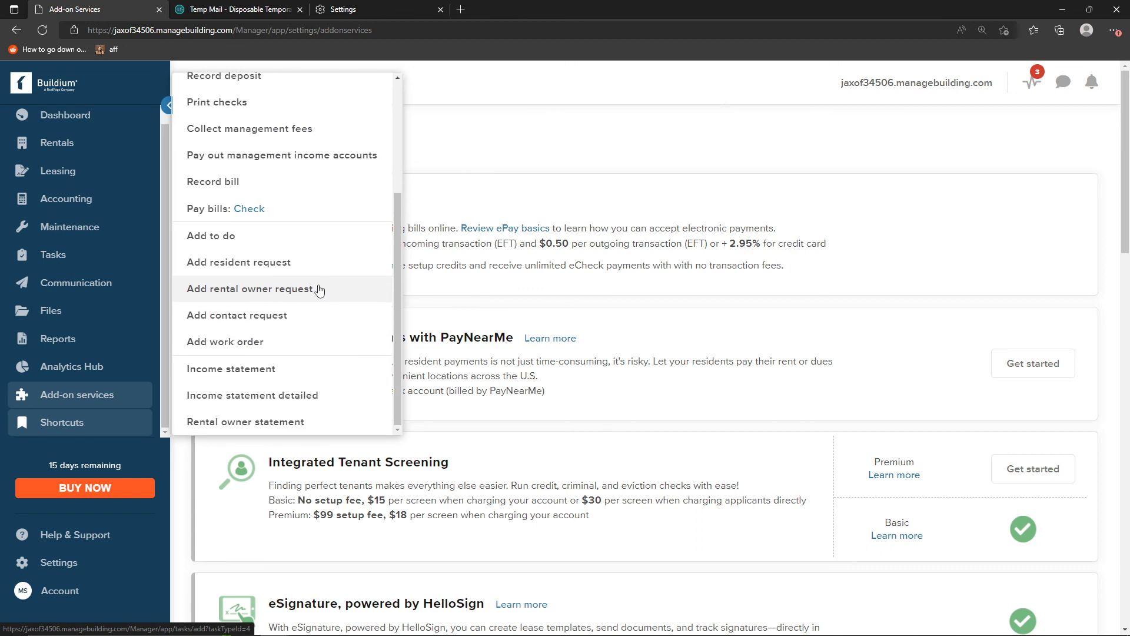